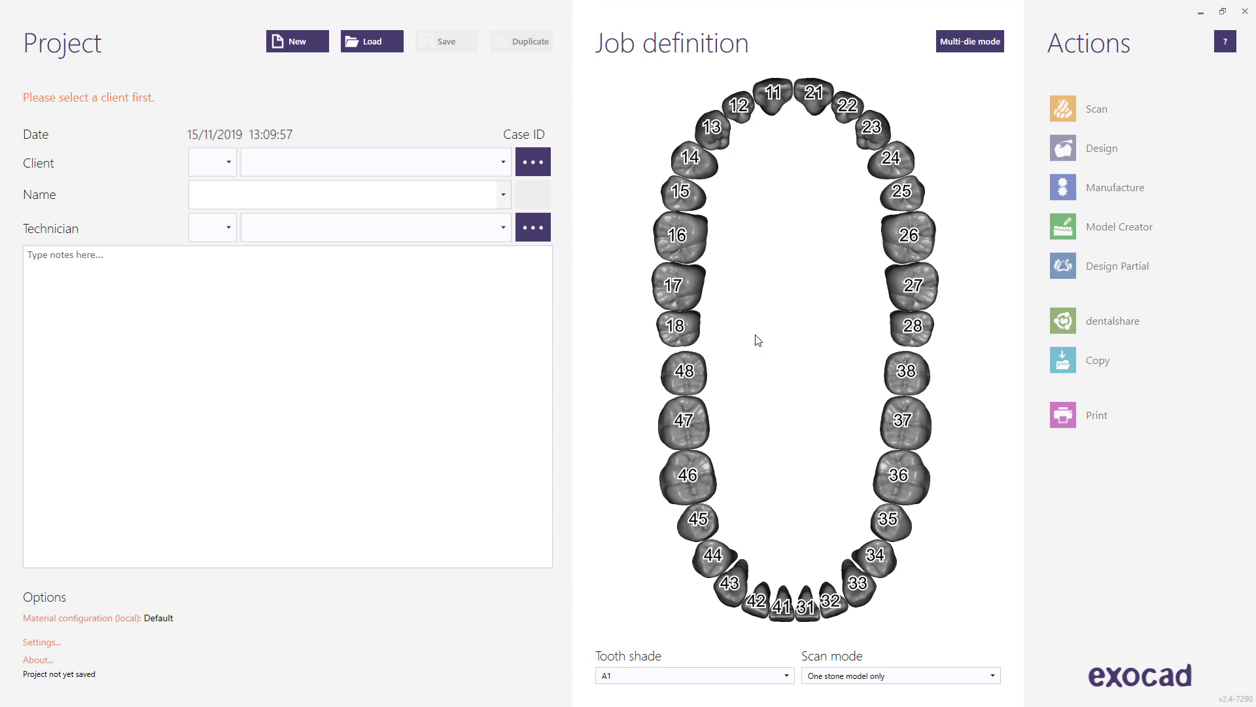
Assign the Default client to the project and open the client details
click(509, 167)
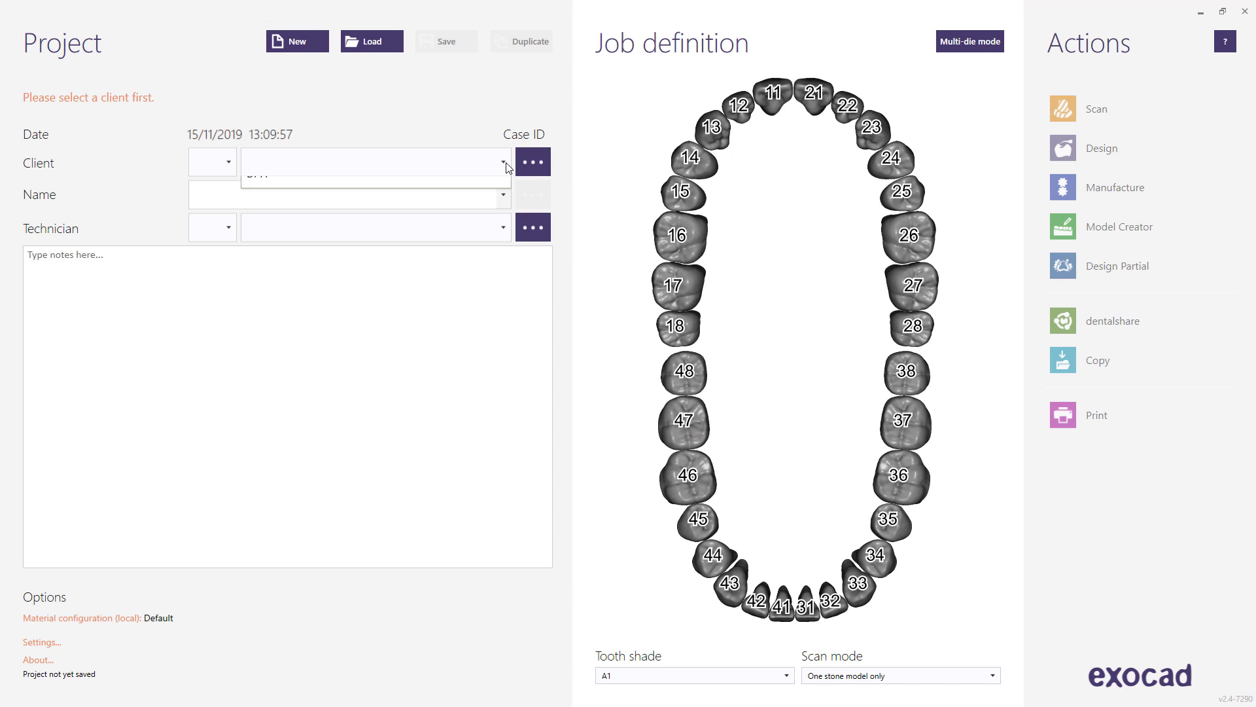
click(307, 191)
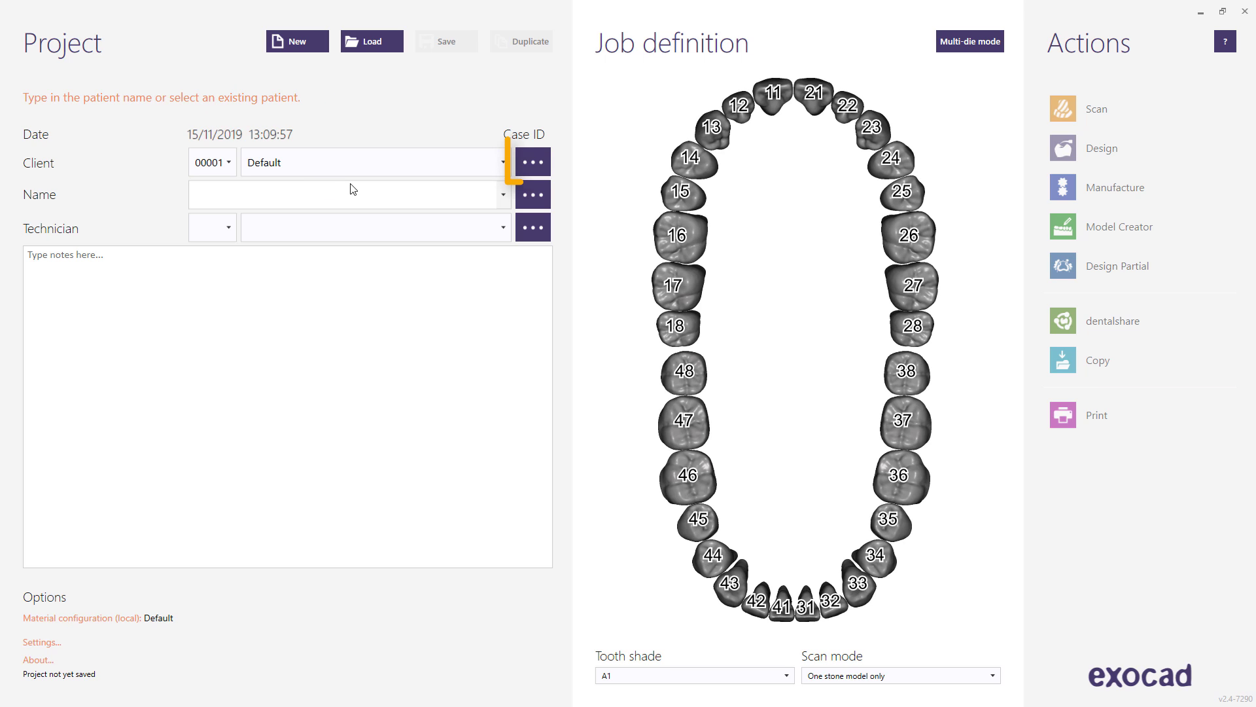
click(533, 164)
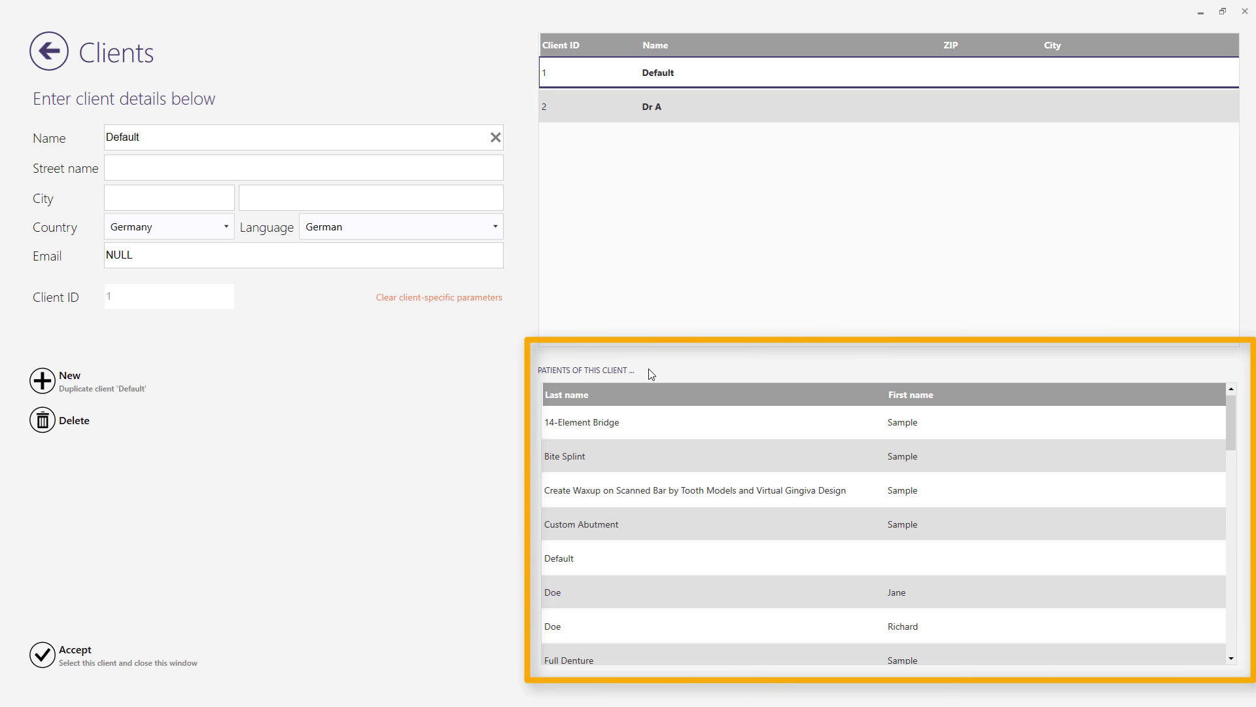
Duplicate the second client in the list and update the copy's name so it ends in B
click(651, 107)
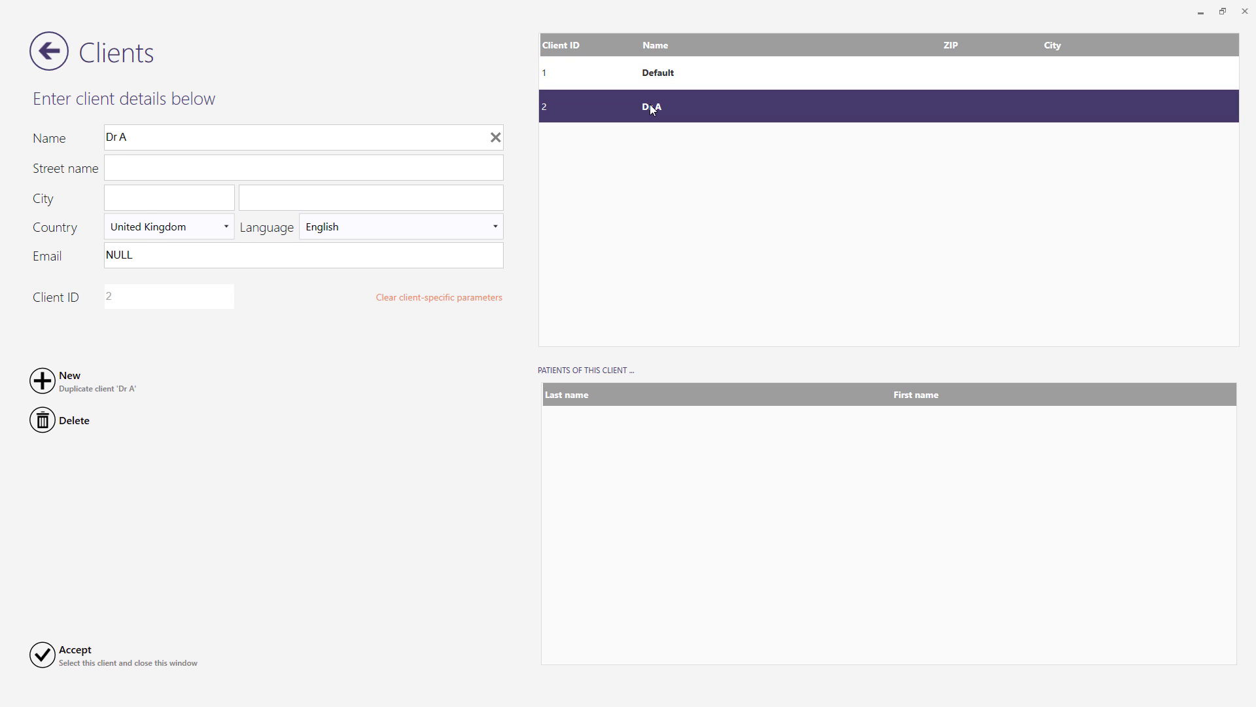
click(39, 385)
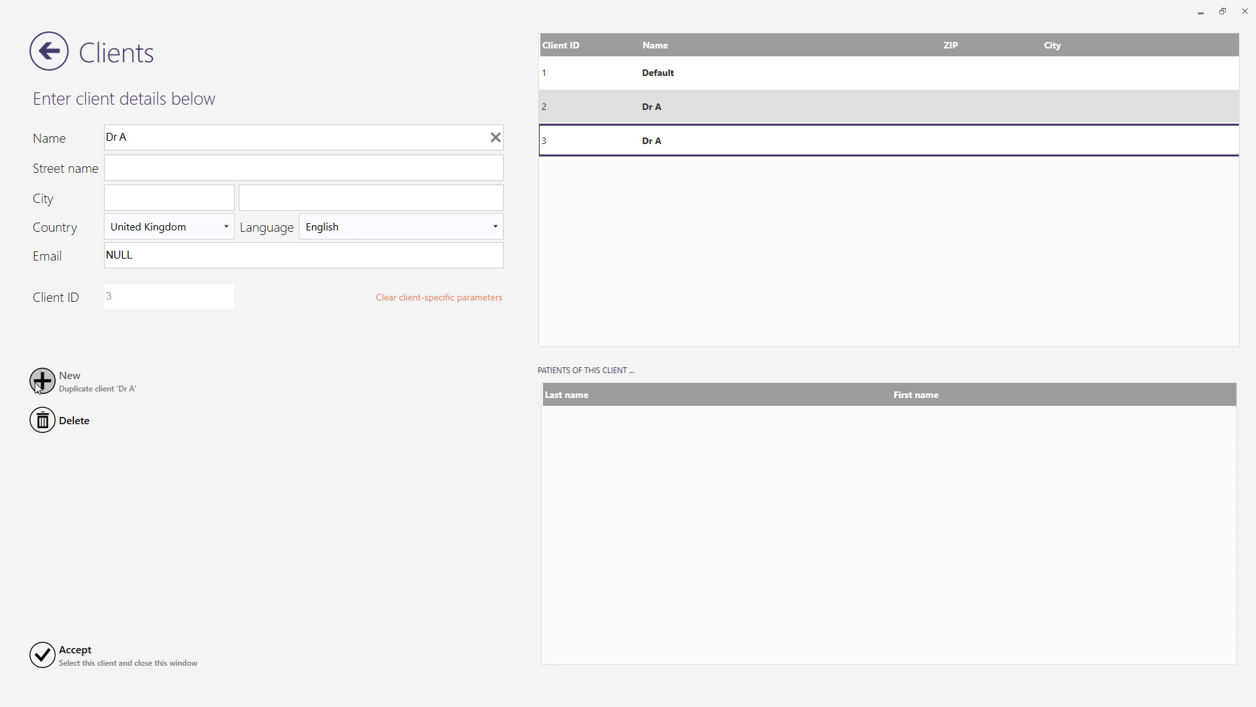
drag(127, 136, 120, 135)
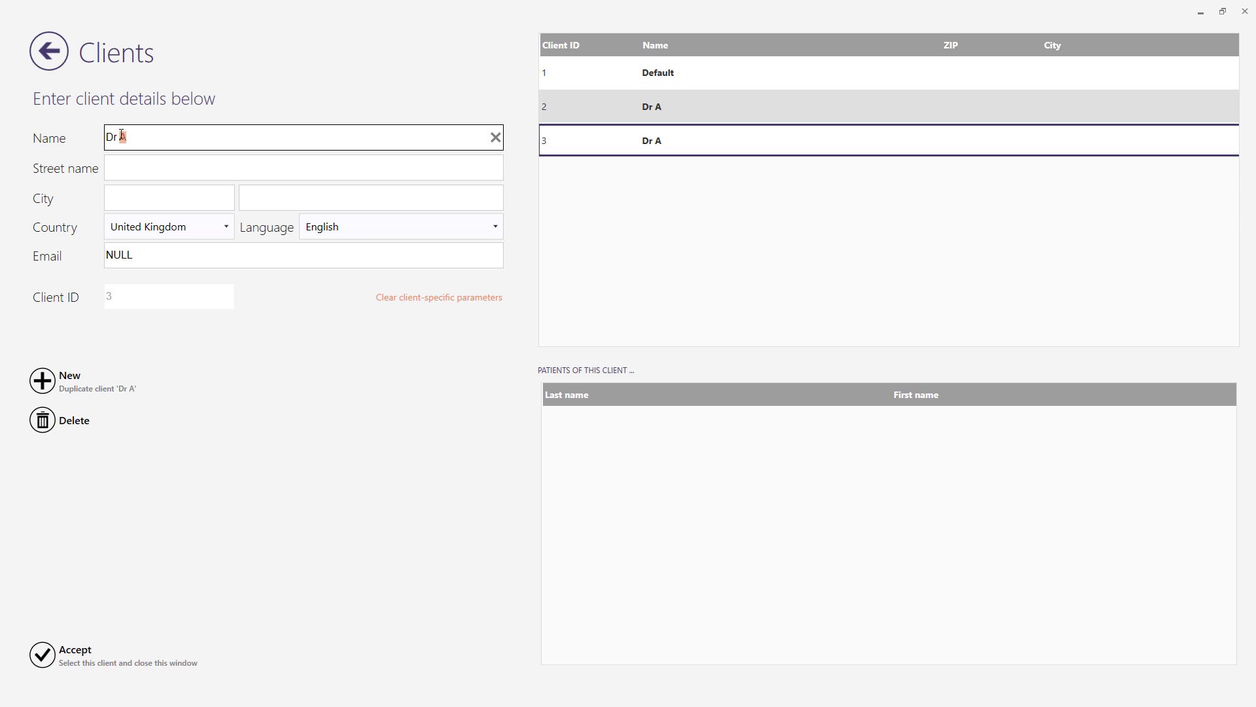
key(BackSpace)
text(B)
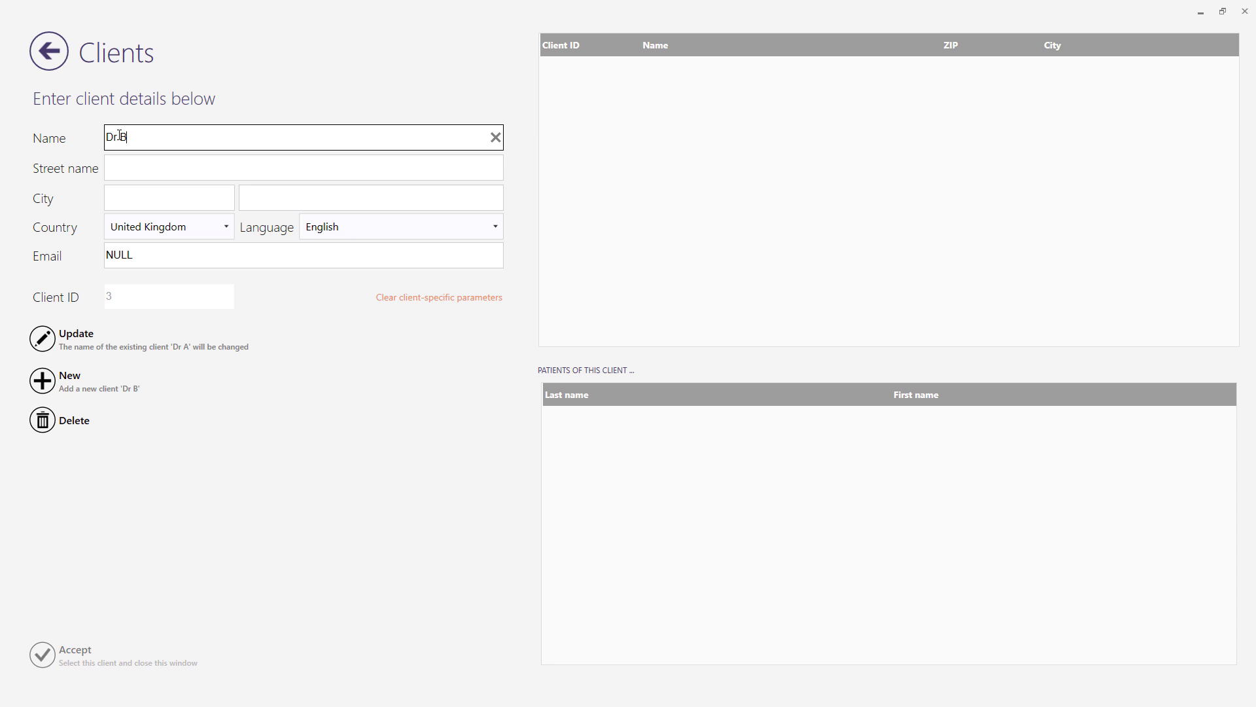
click(46, 338)
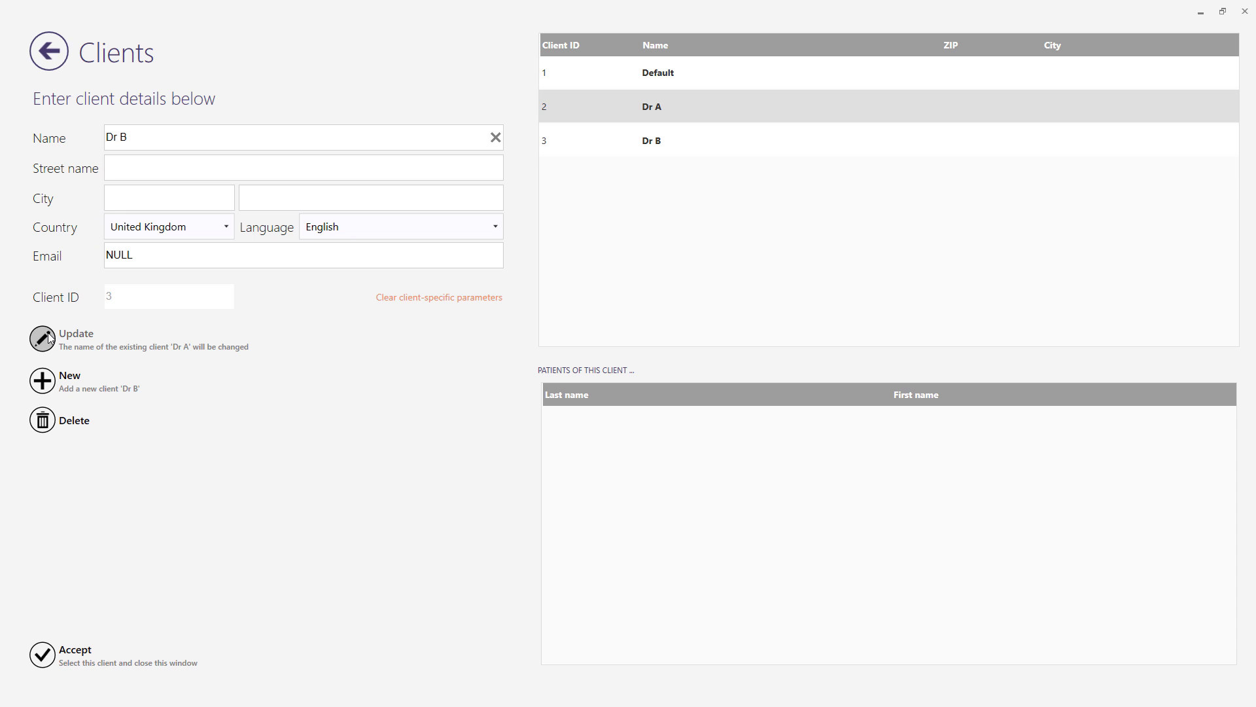
Delete the duplicated client and return to the project with the Default client selected
click(585, 144)
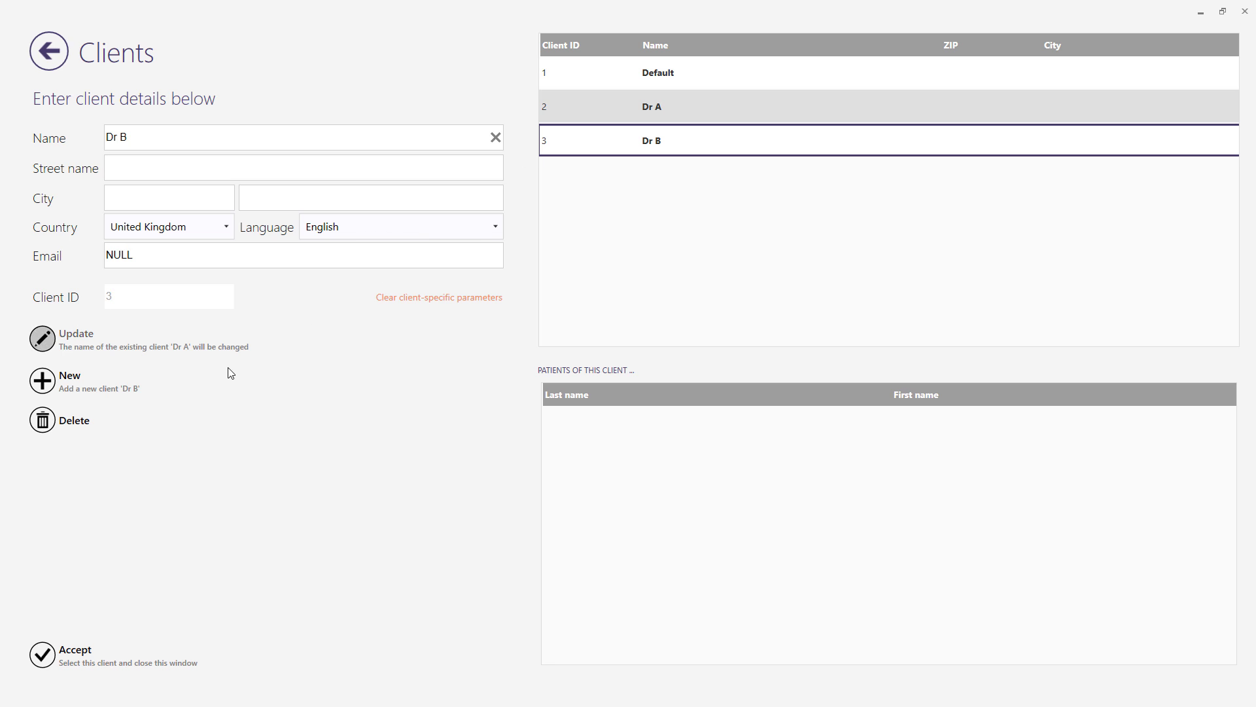
click(47, 424)
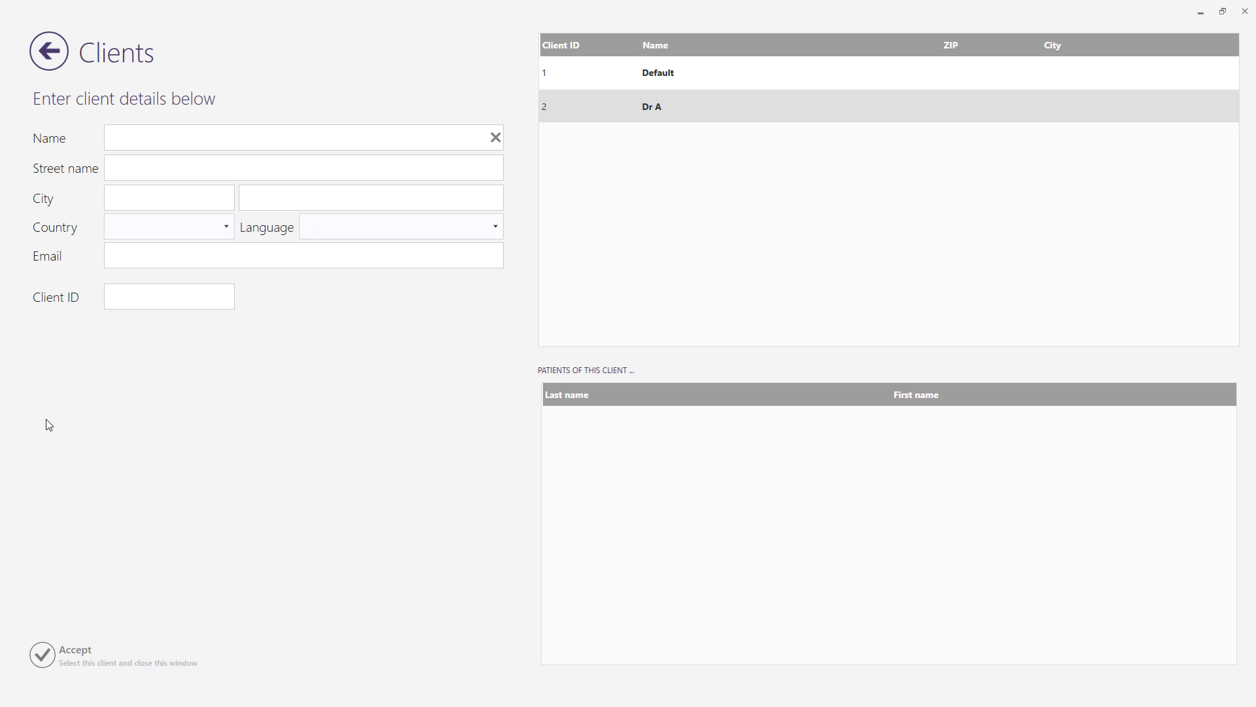
click(635, 80)
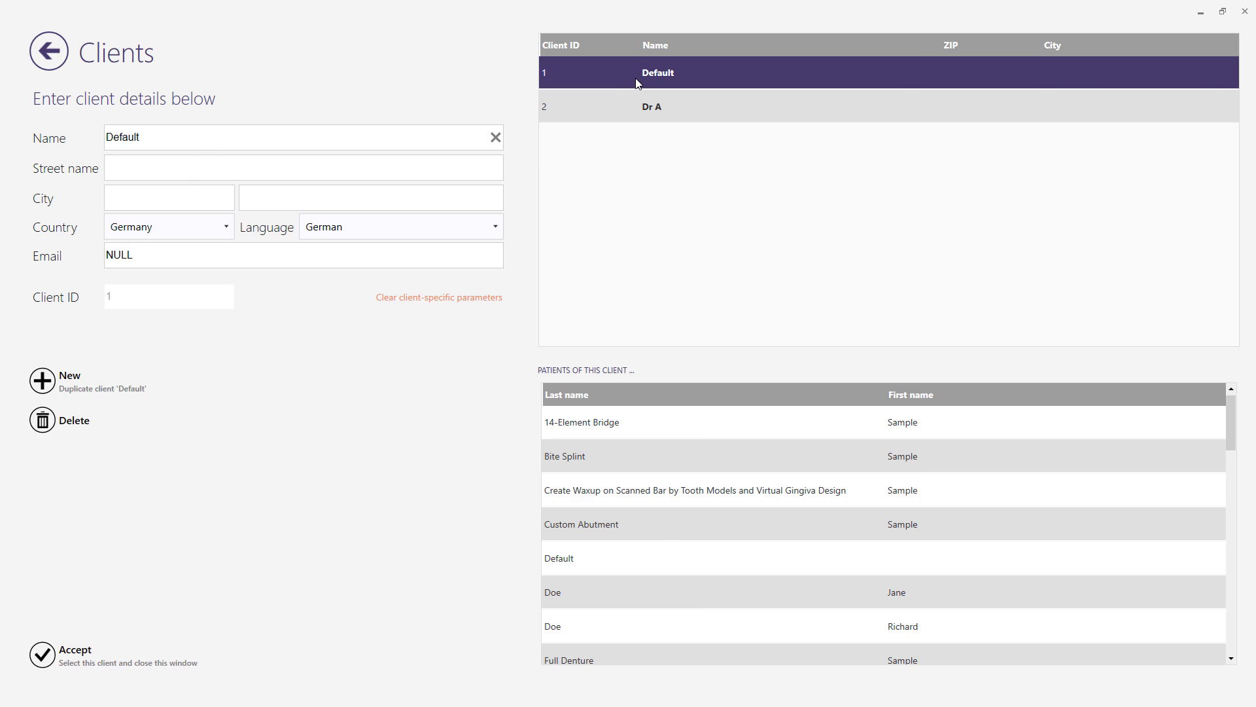
double_click(638, 83)
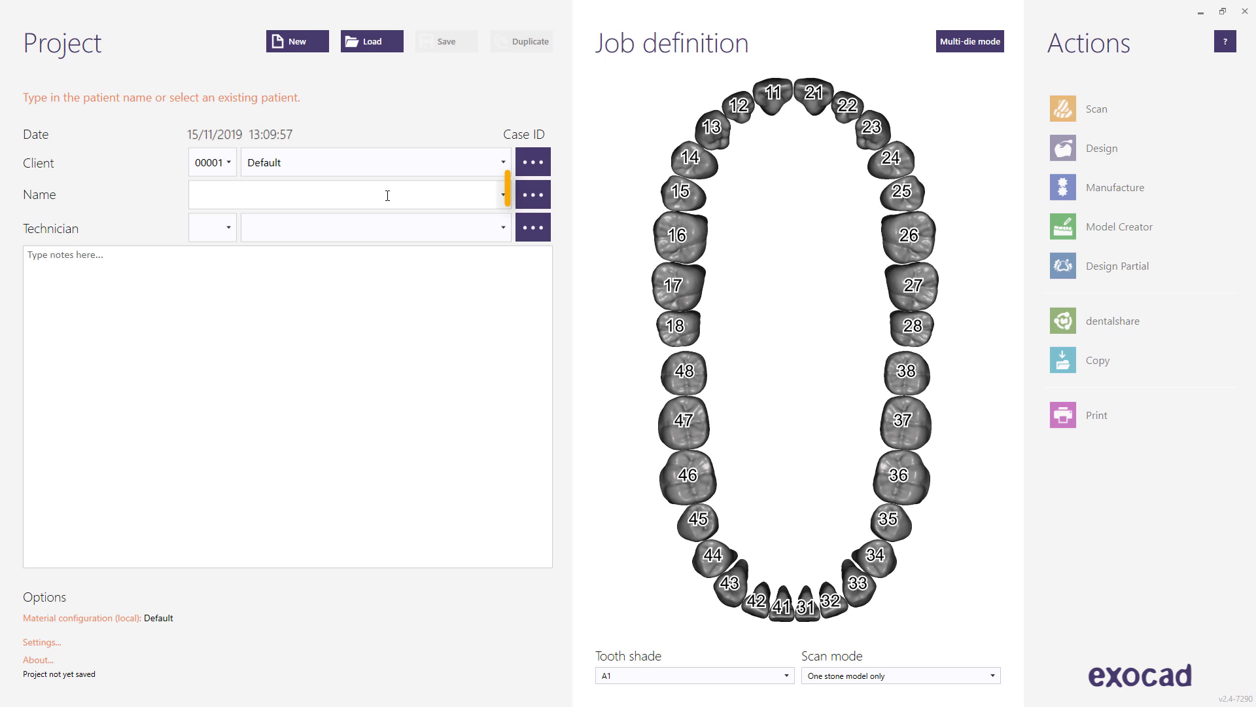
Open the patient details for the Default client and enter the new patient's first and last name
click(527, 195)
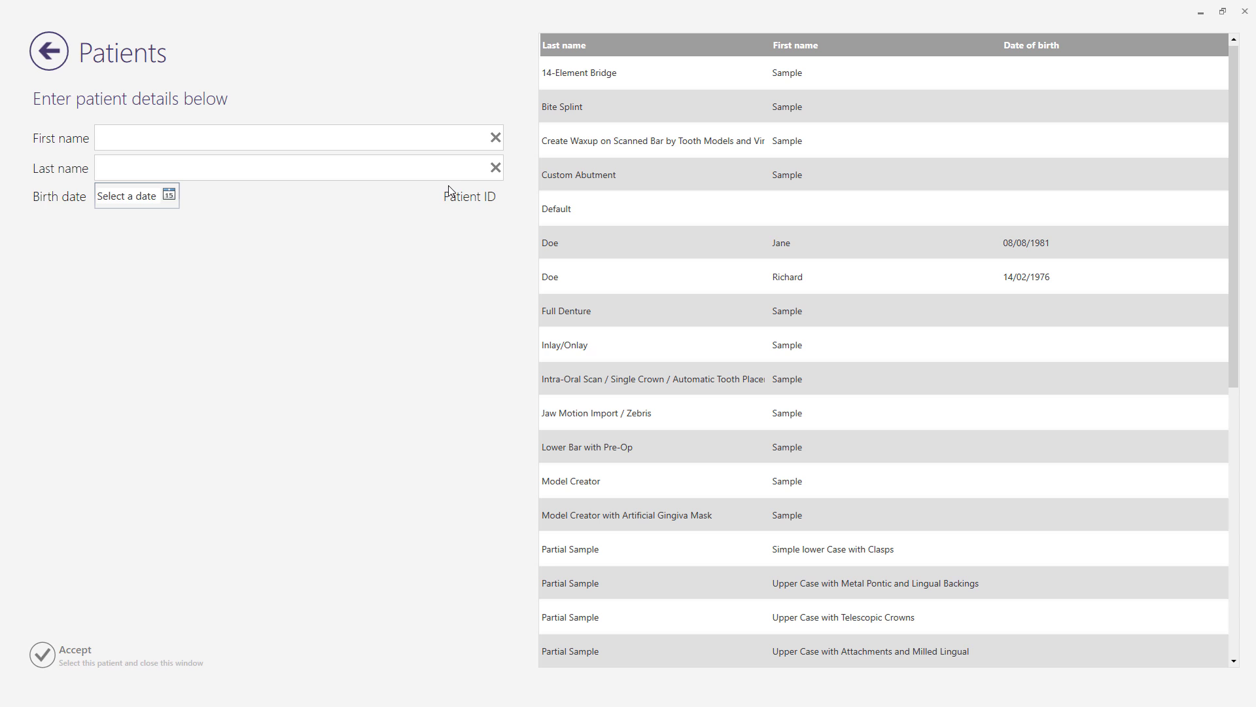
click(284, 141)
text(John)
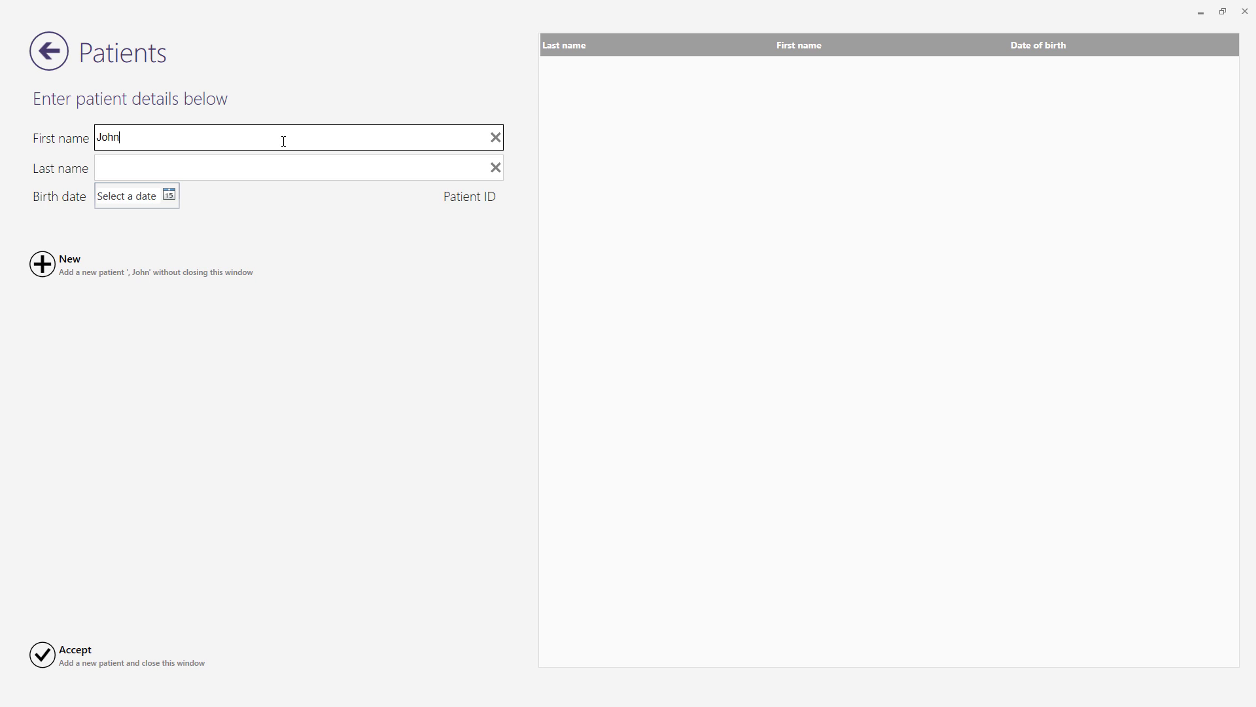
key(Tab)
text(Doe)
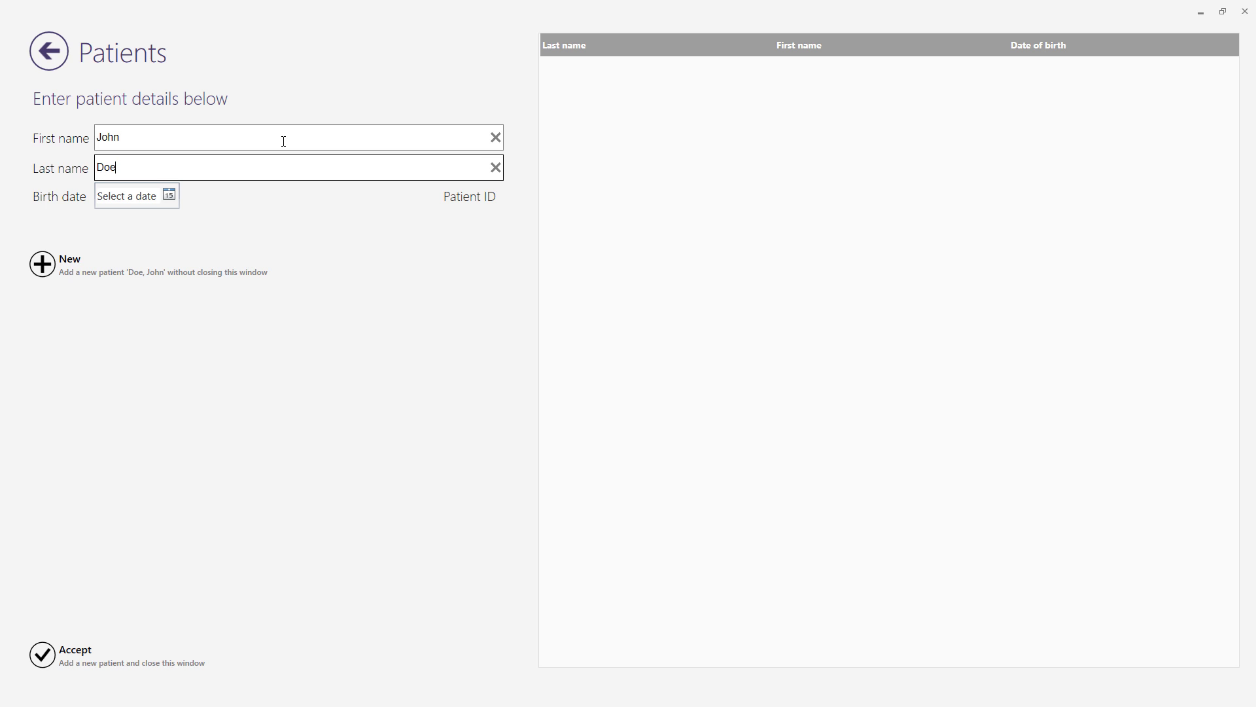
Set the patient's birth date and accept the new patient for the project
click(169, 195)
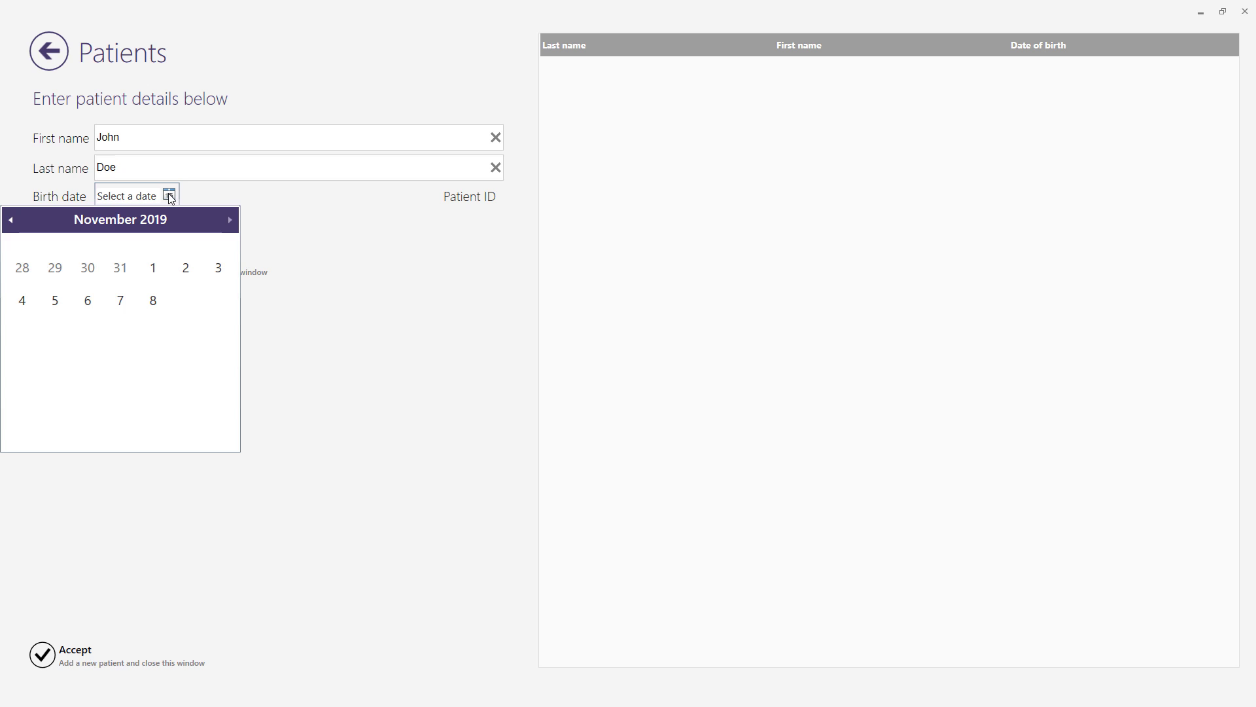
click(114, 220)
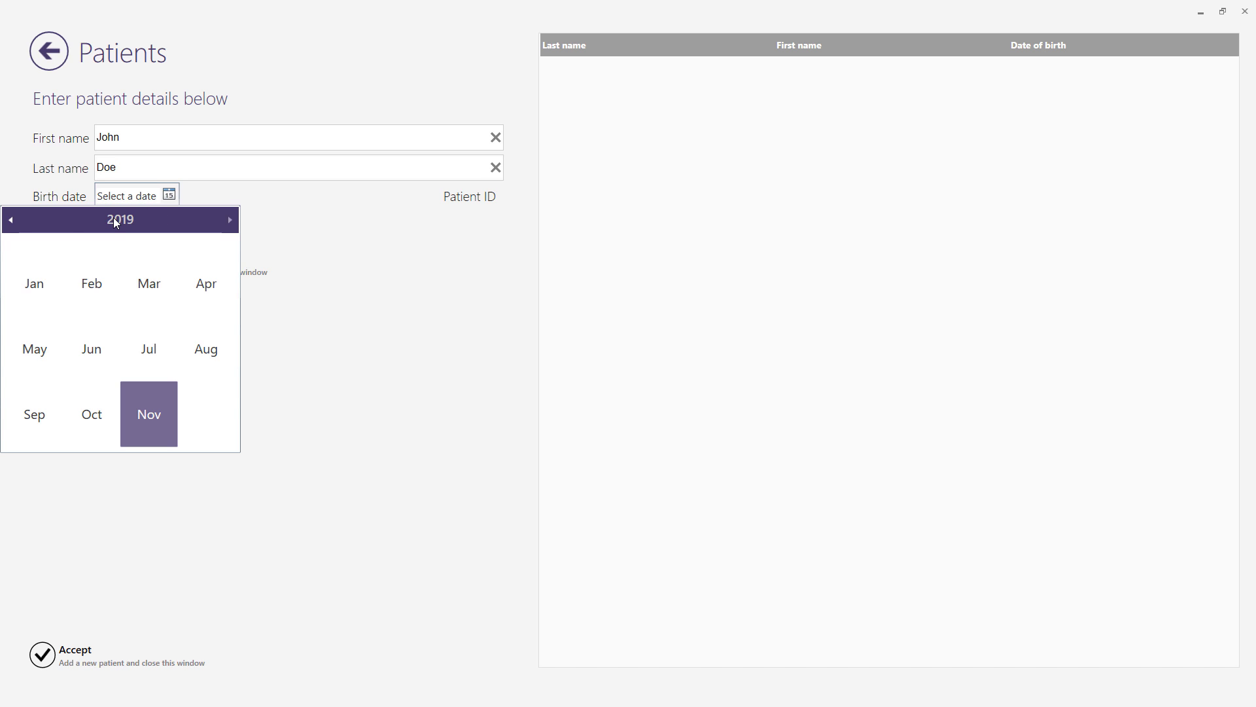
click(115, 220)
click(11, 221)
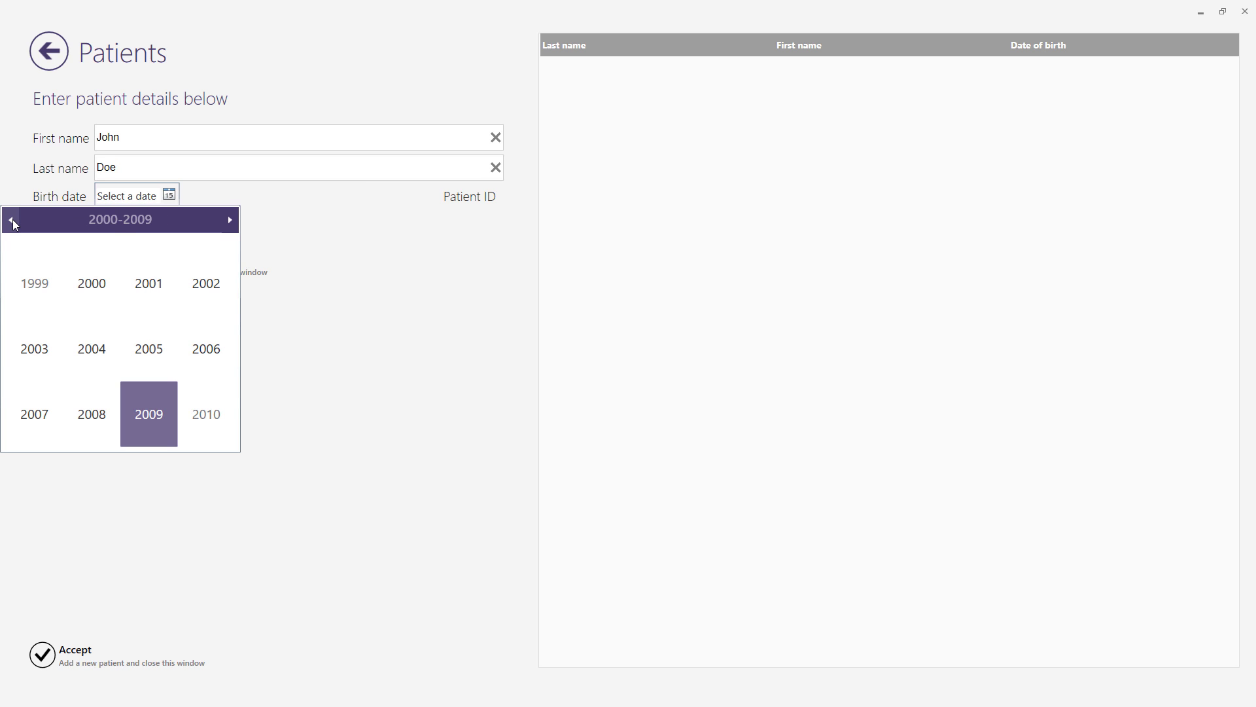
click(12, 221)
click(70, 280)
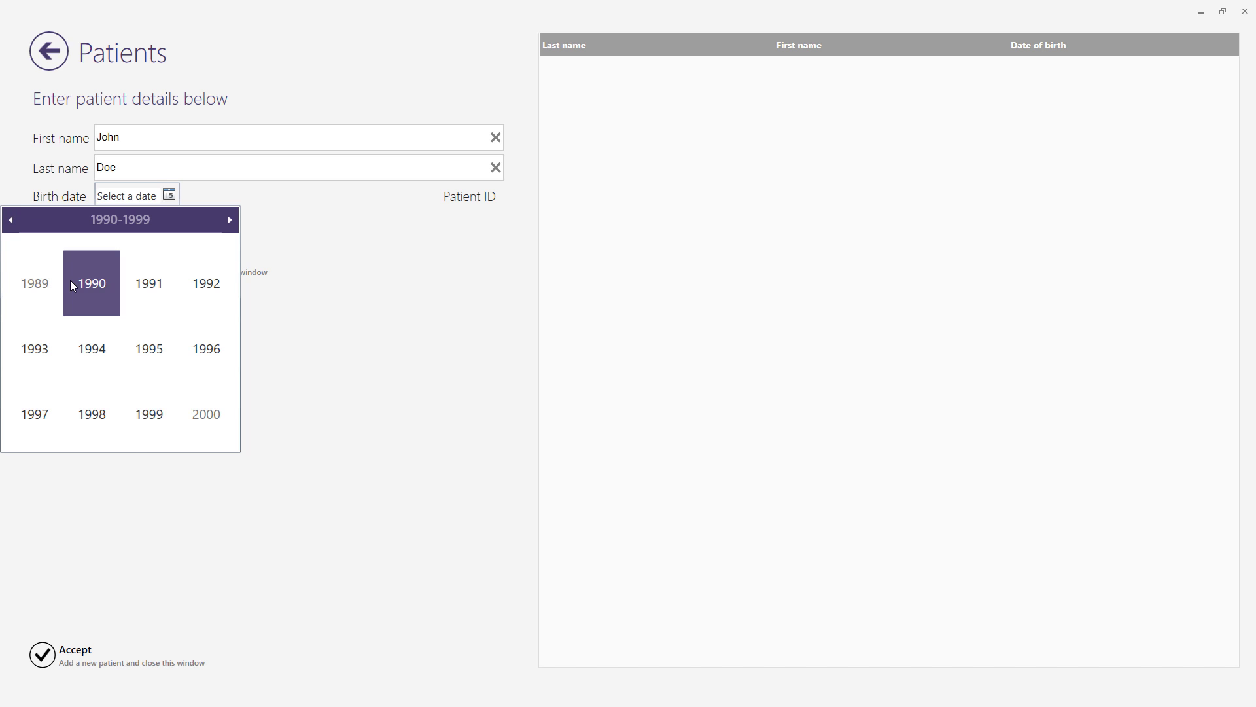
click(90, 347)
click(153, 366)
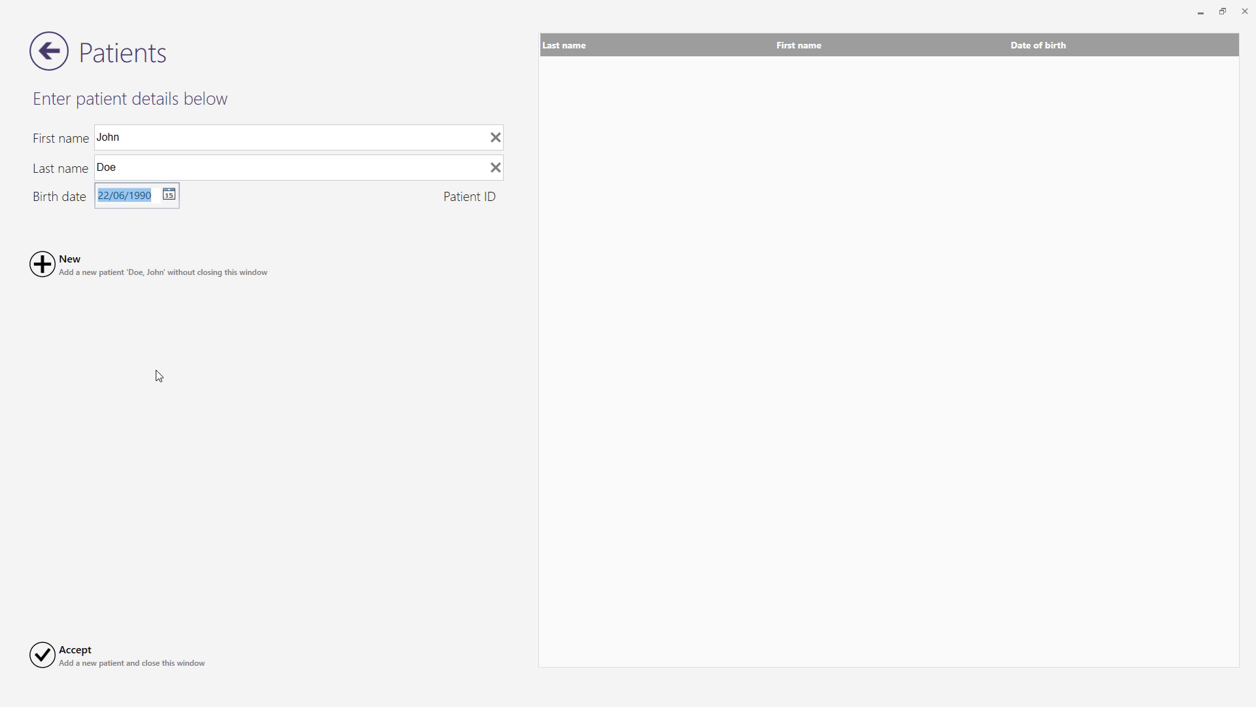
click(44, 649)
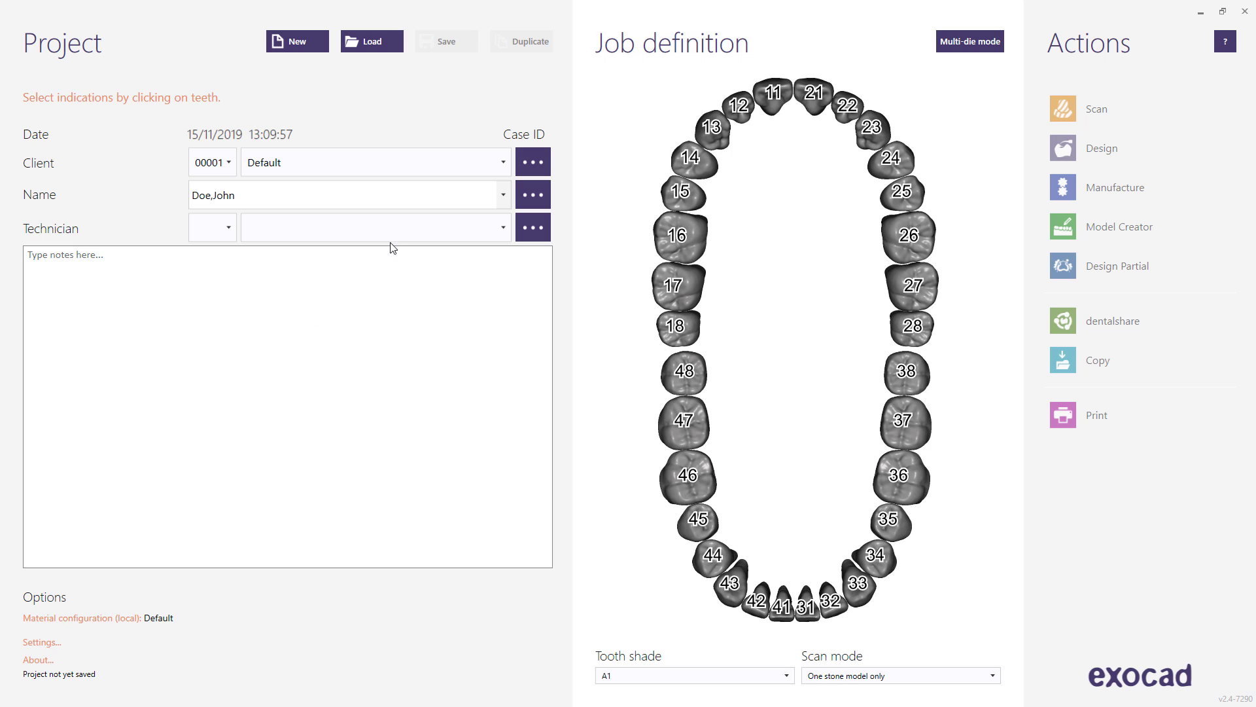
Check the new patient in the project's name list and assign the Default technician
click(507, 198)
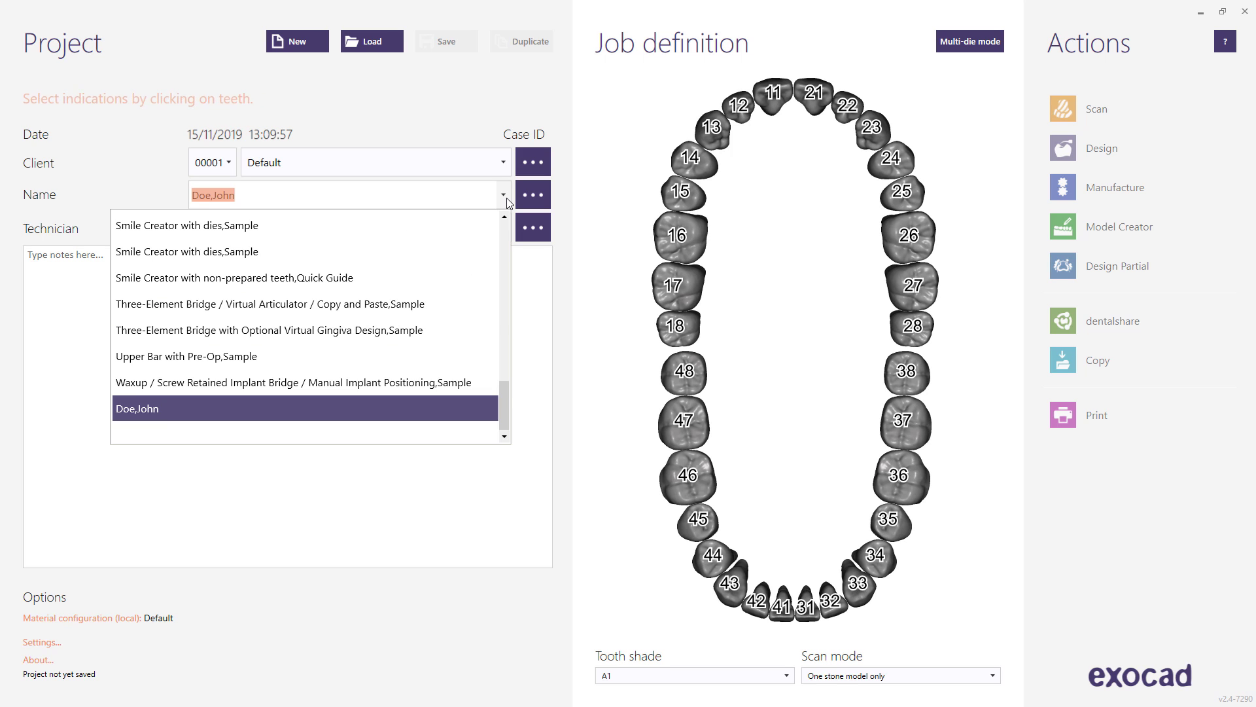
click(506, 198)
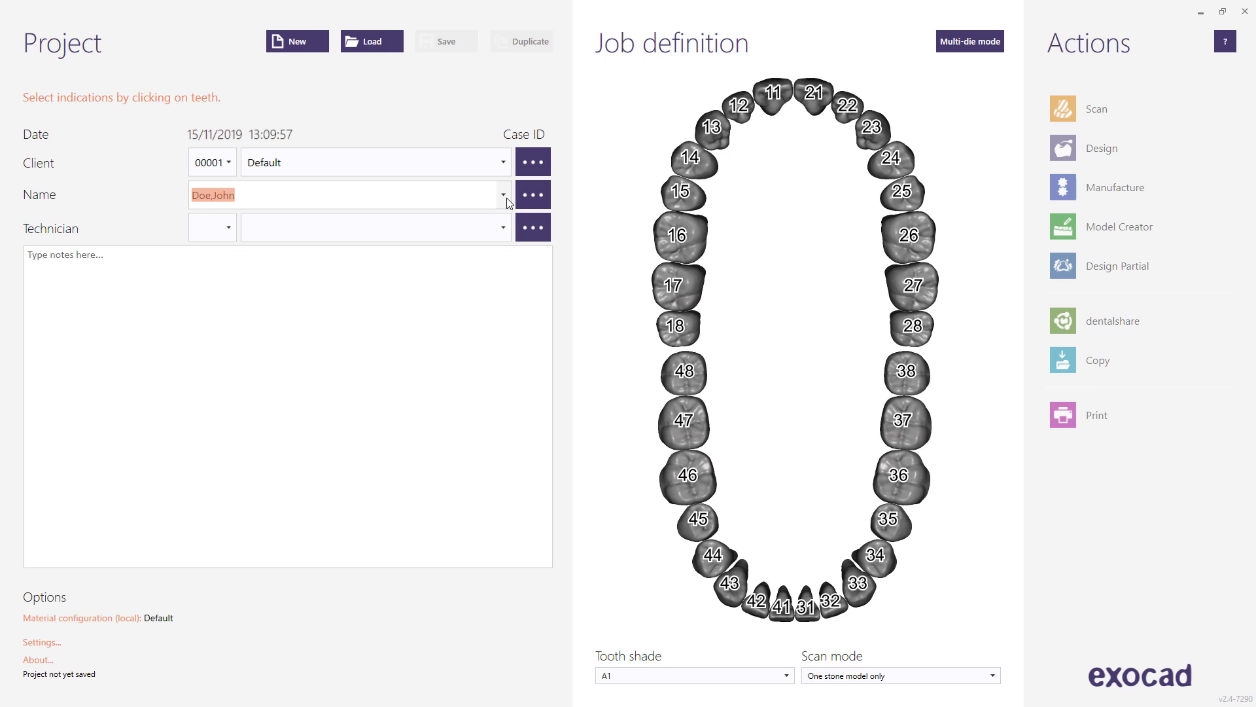
click(401, 229)
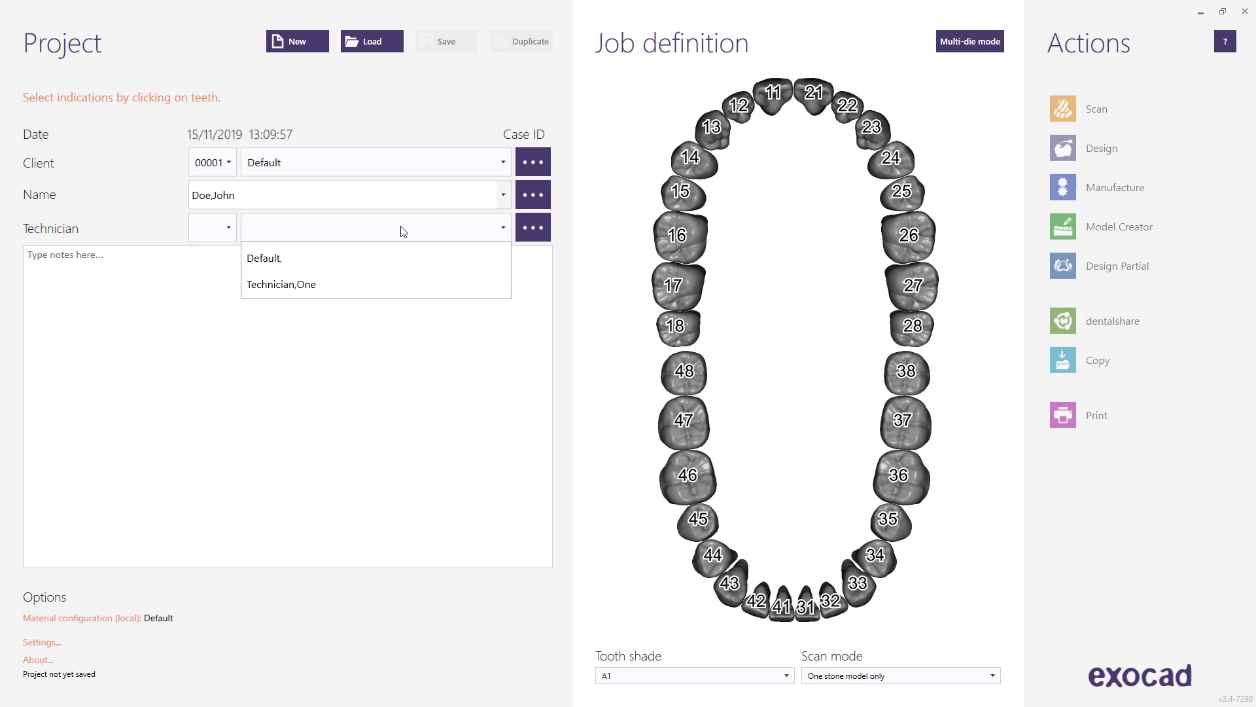
click(280, 258)
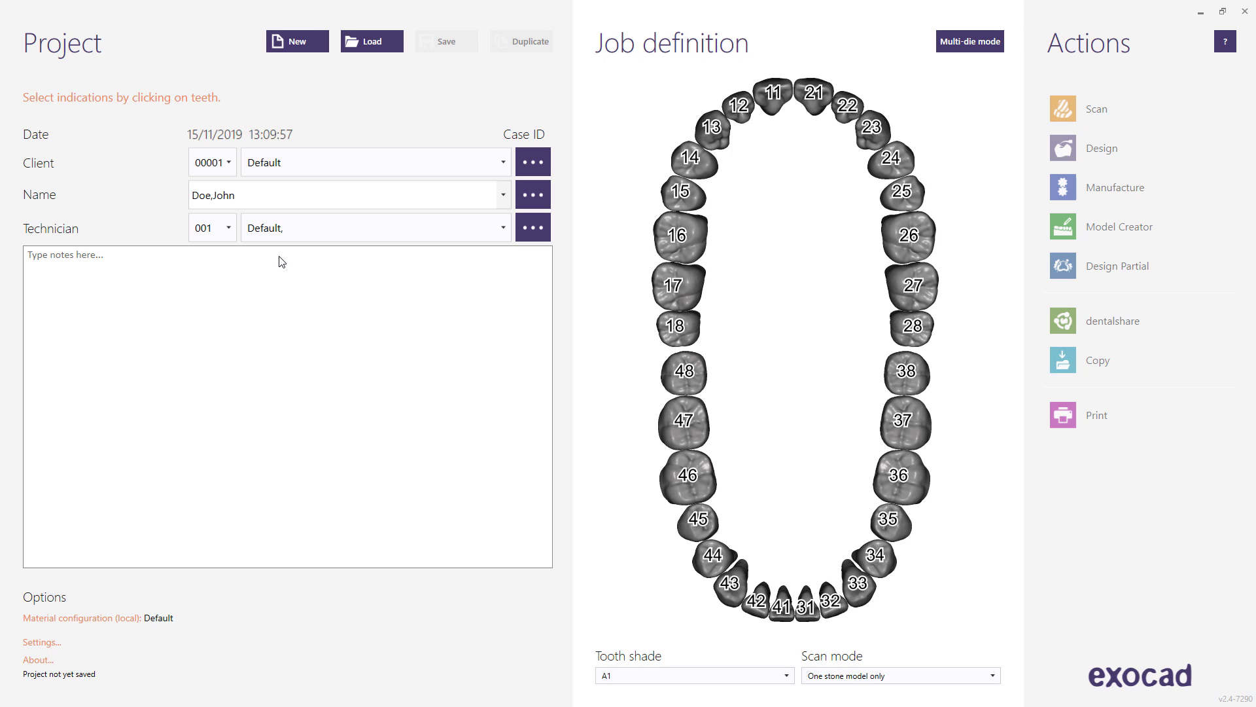
Search the saved projects by the start of a patient's first name, then clear the search
click(359, 47)
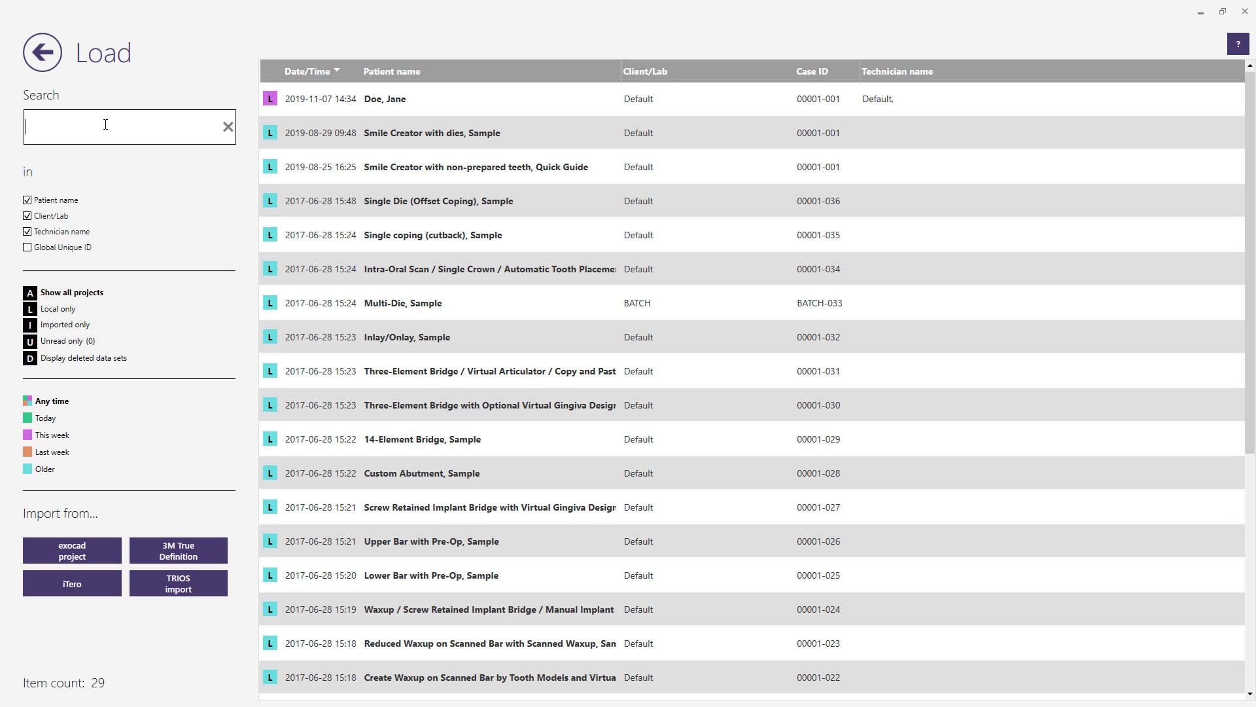
text(Jan)
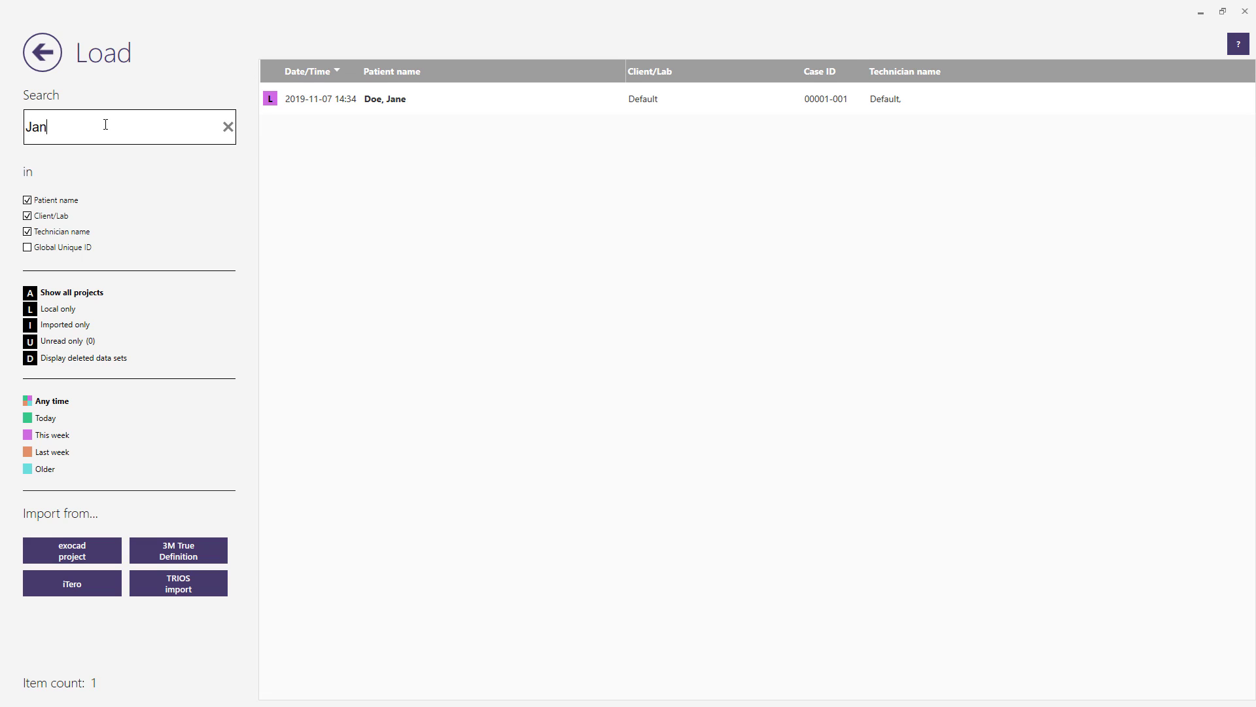
click(296, 110)
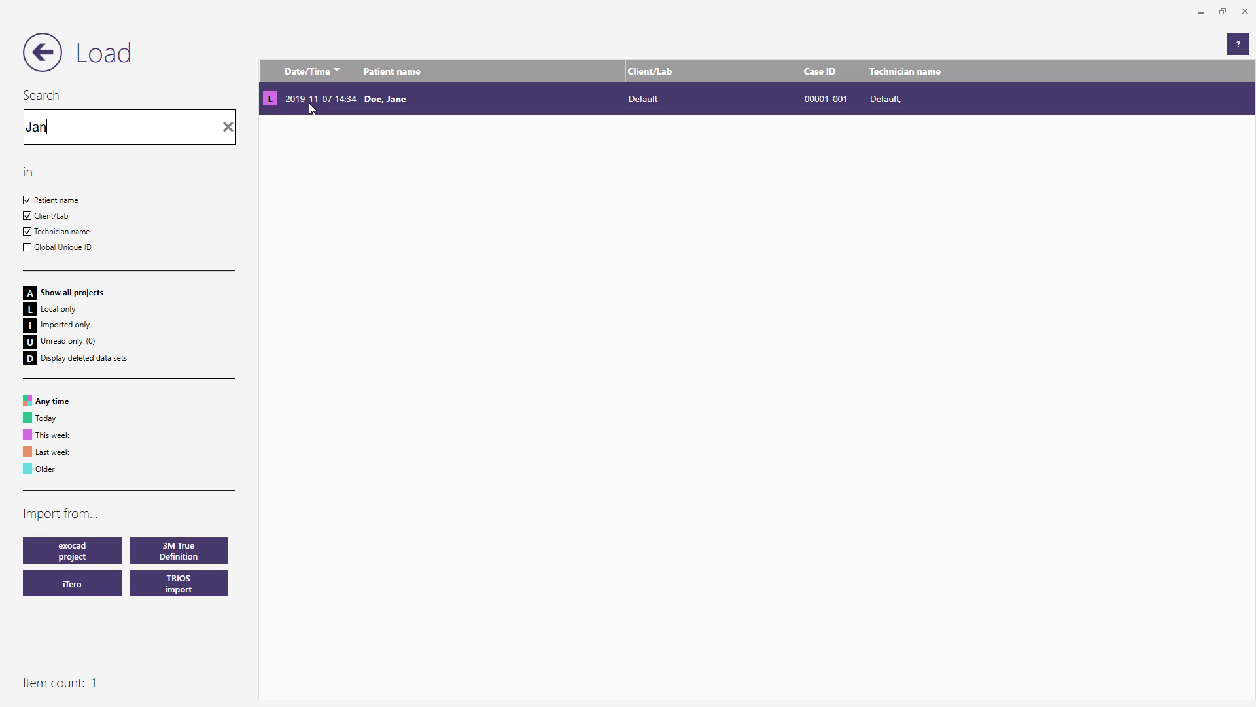
click(228, 127)
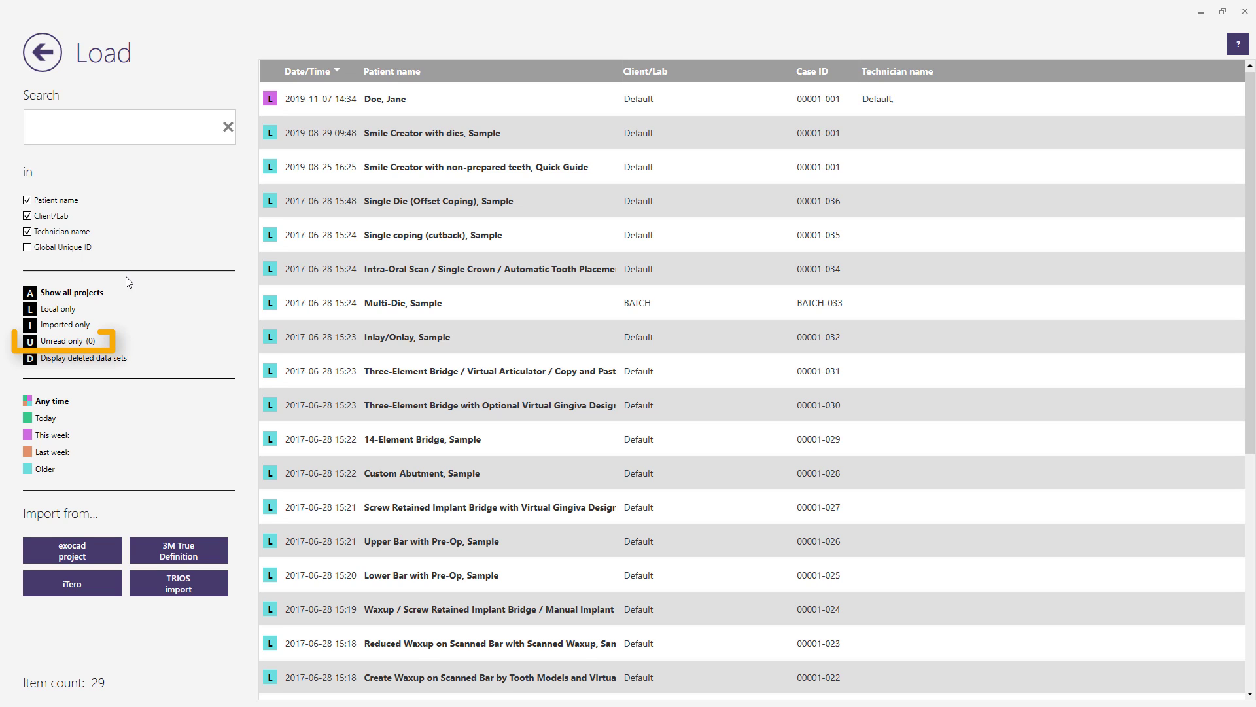
Include deleted data sets in the project list and destroy the deleted project together with its construction data
click(70, 359)
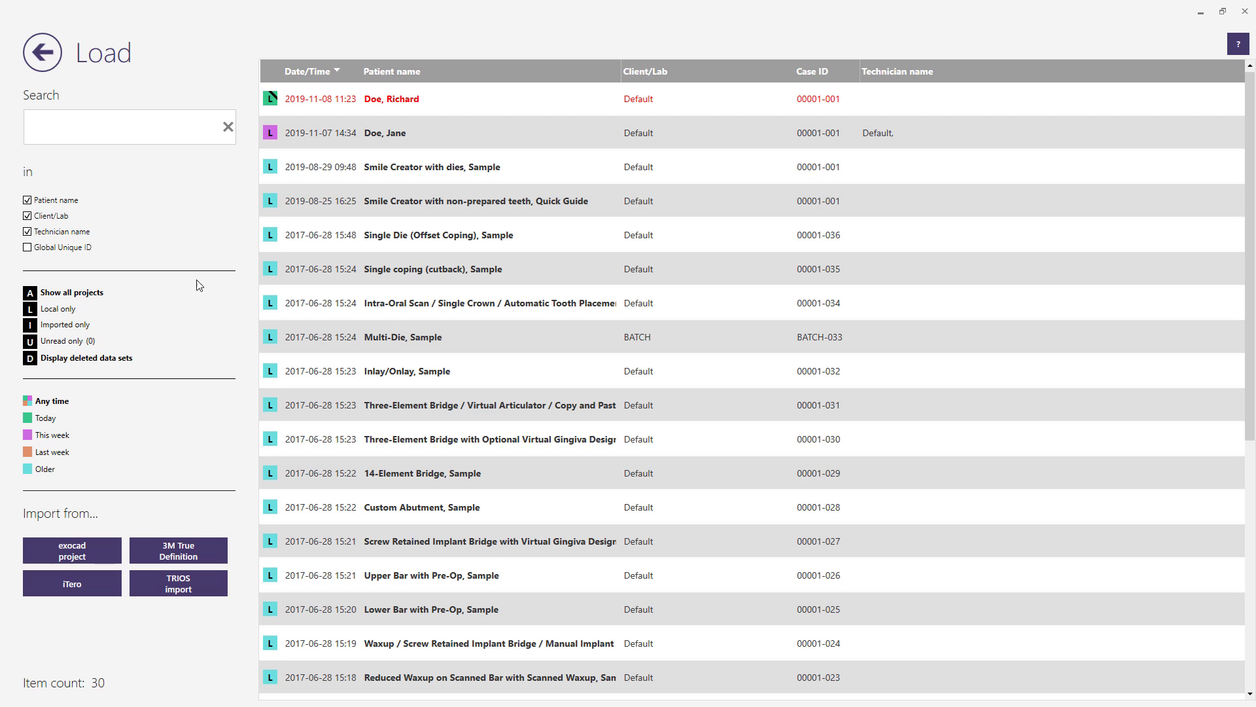
click(370, 109)
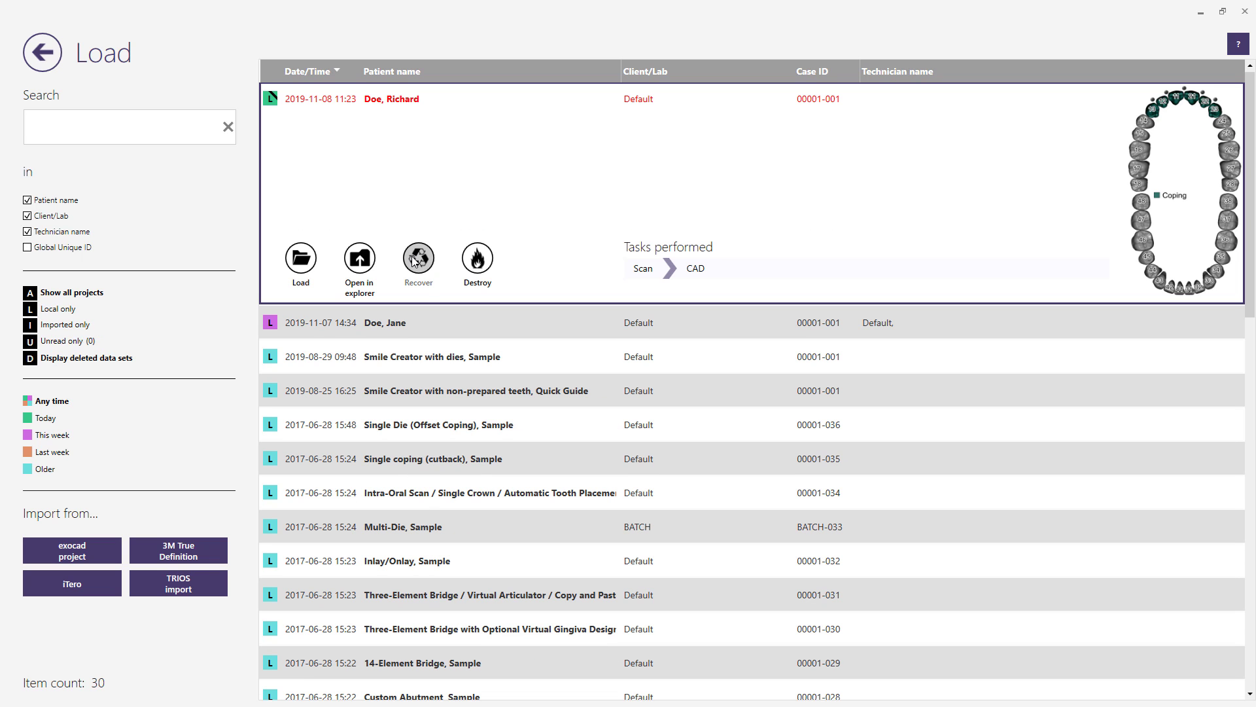
click(475, 260)
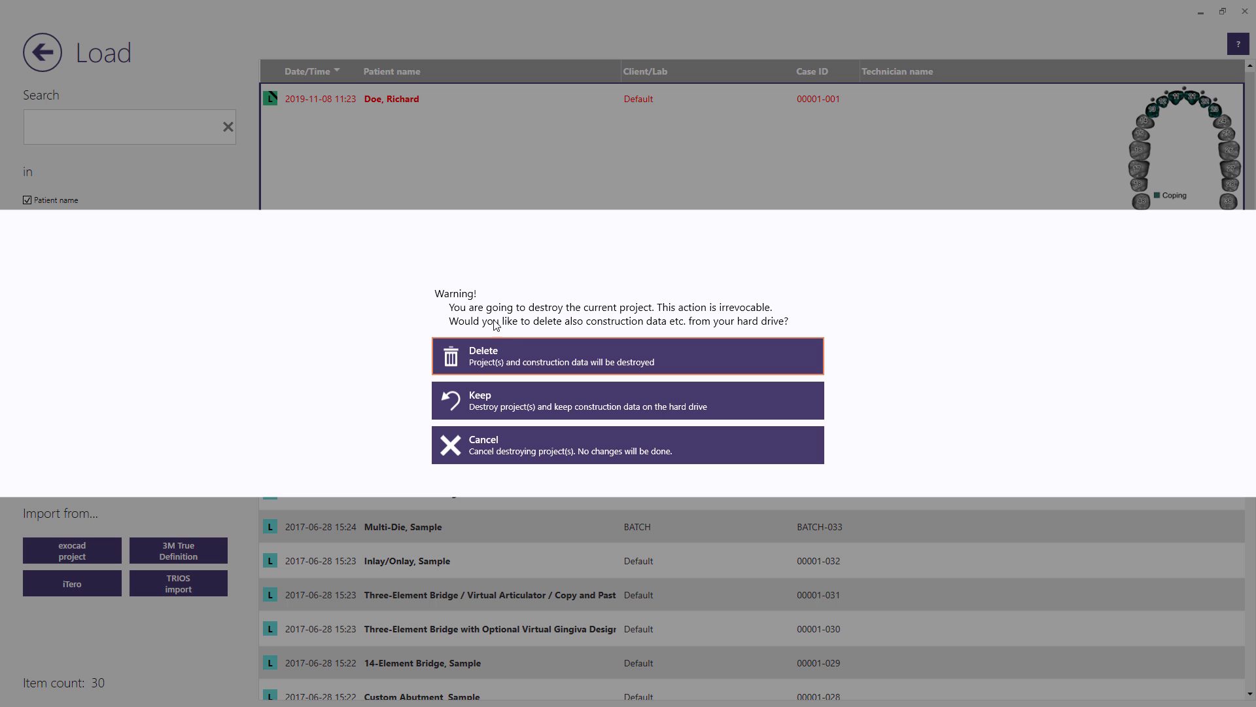
click(501, 349)
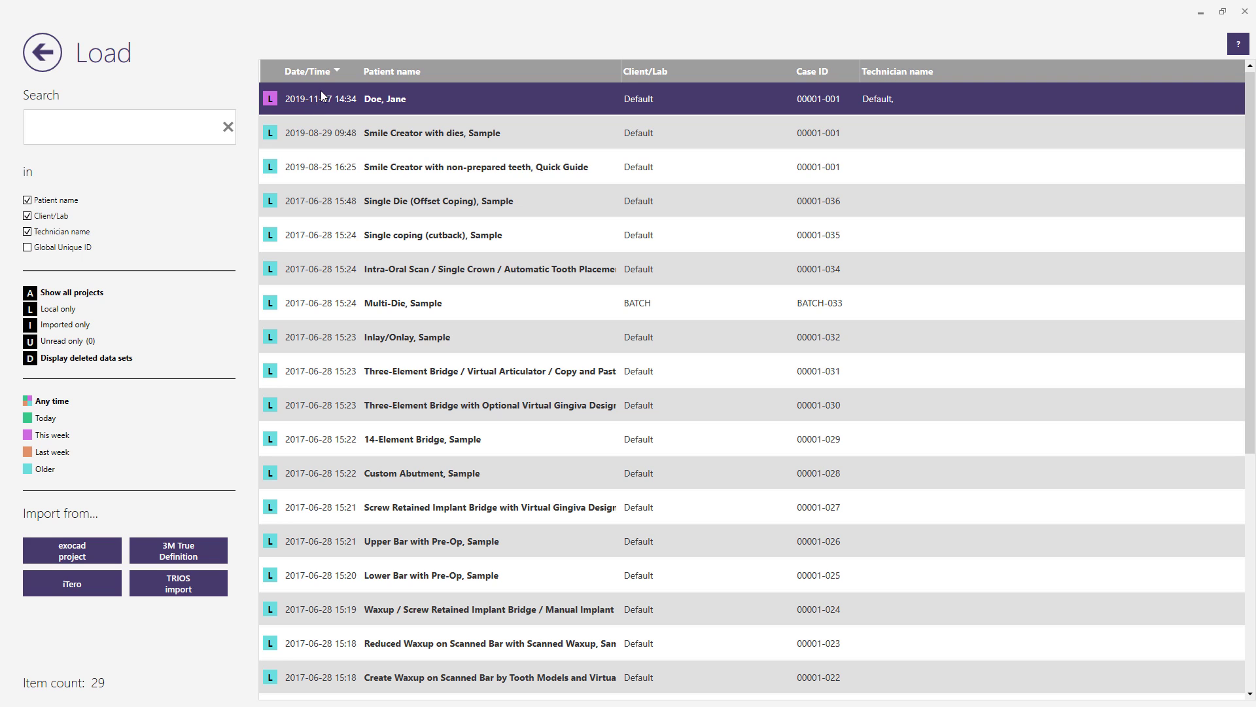
Sort the projects by date and time with the oldest first, then restore the newest-first order
click(336, 71)
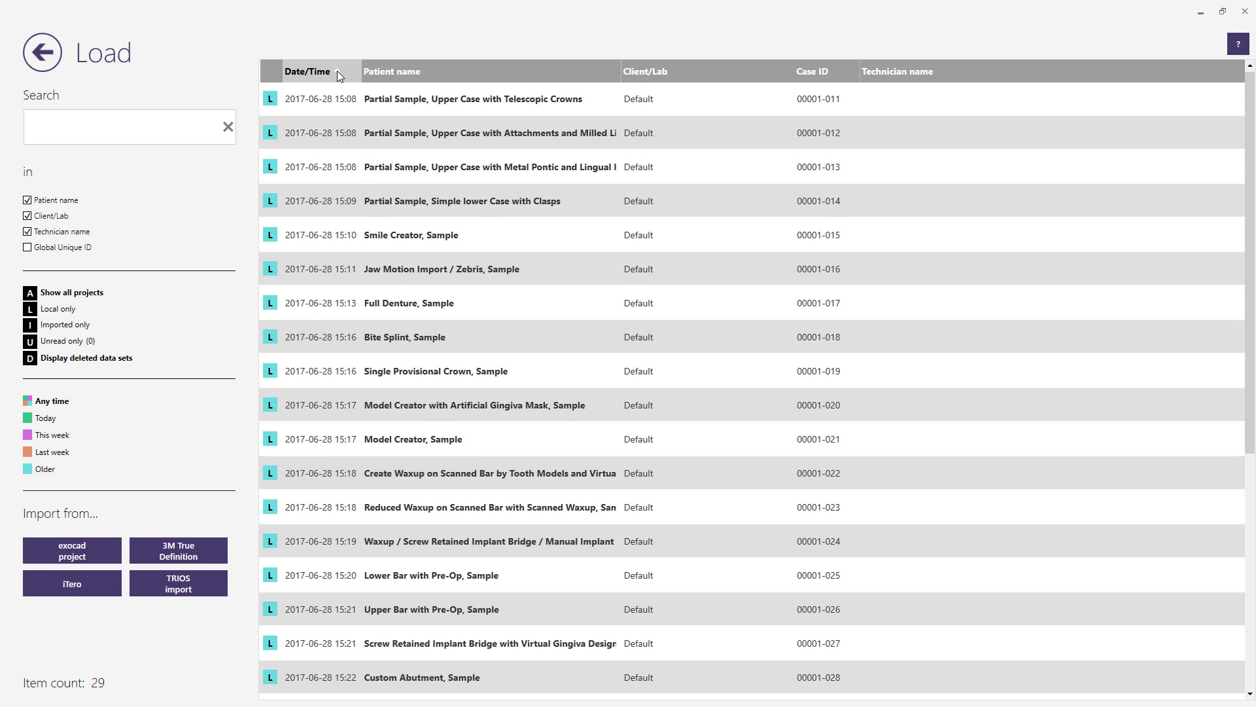
click(337, 71)
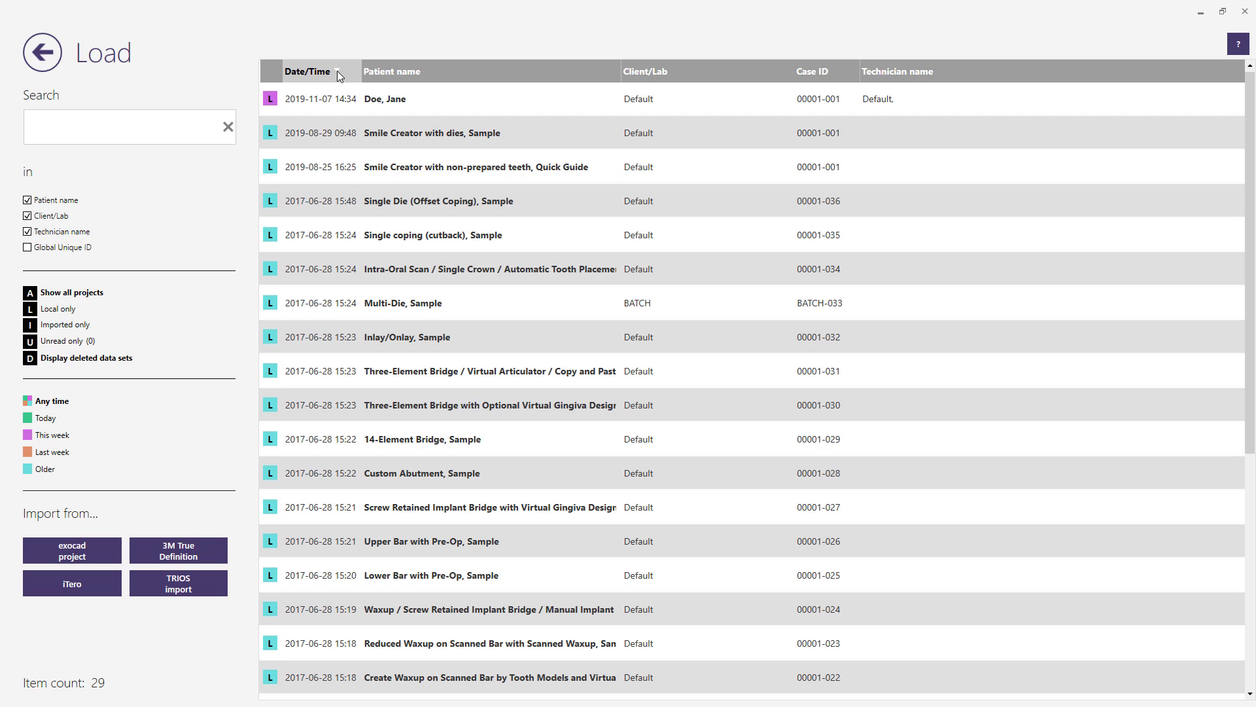
Expand the Inlay/Onlay sample project and view its stored files in the project folder, then close the folder
click(345, 108)
click(379, 334)
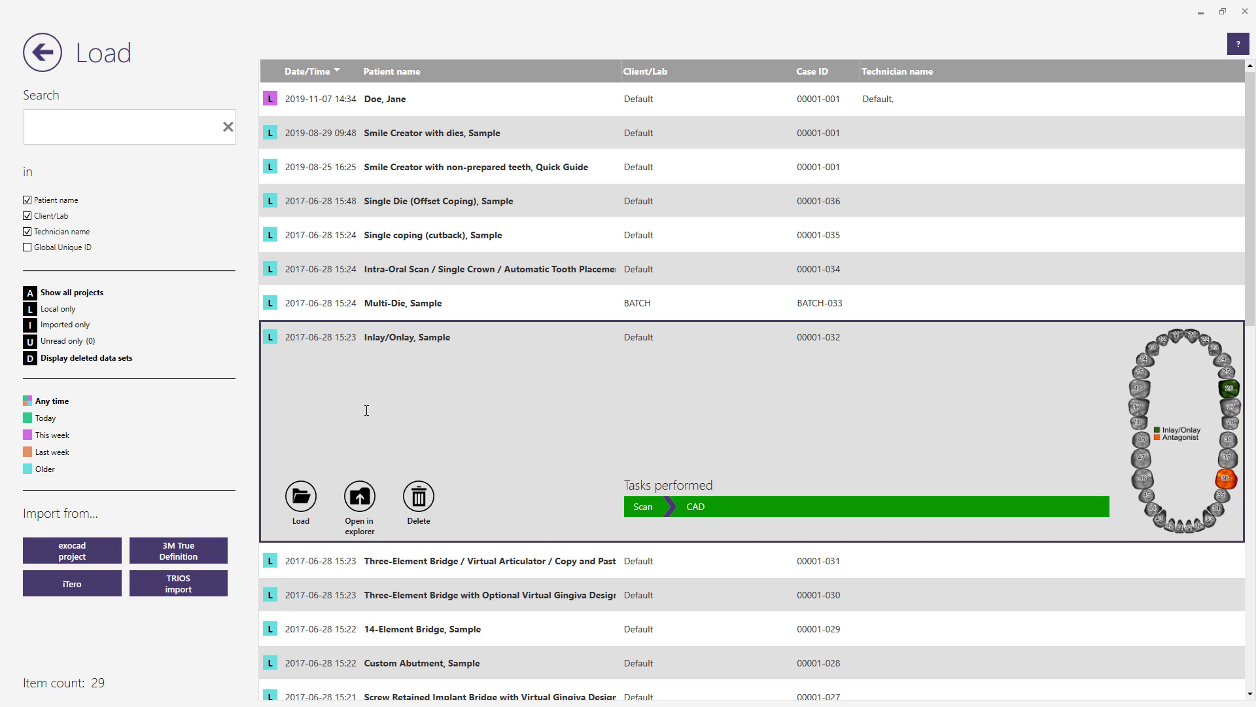
click(359, 497)
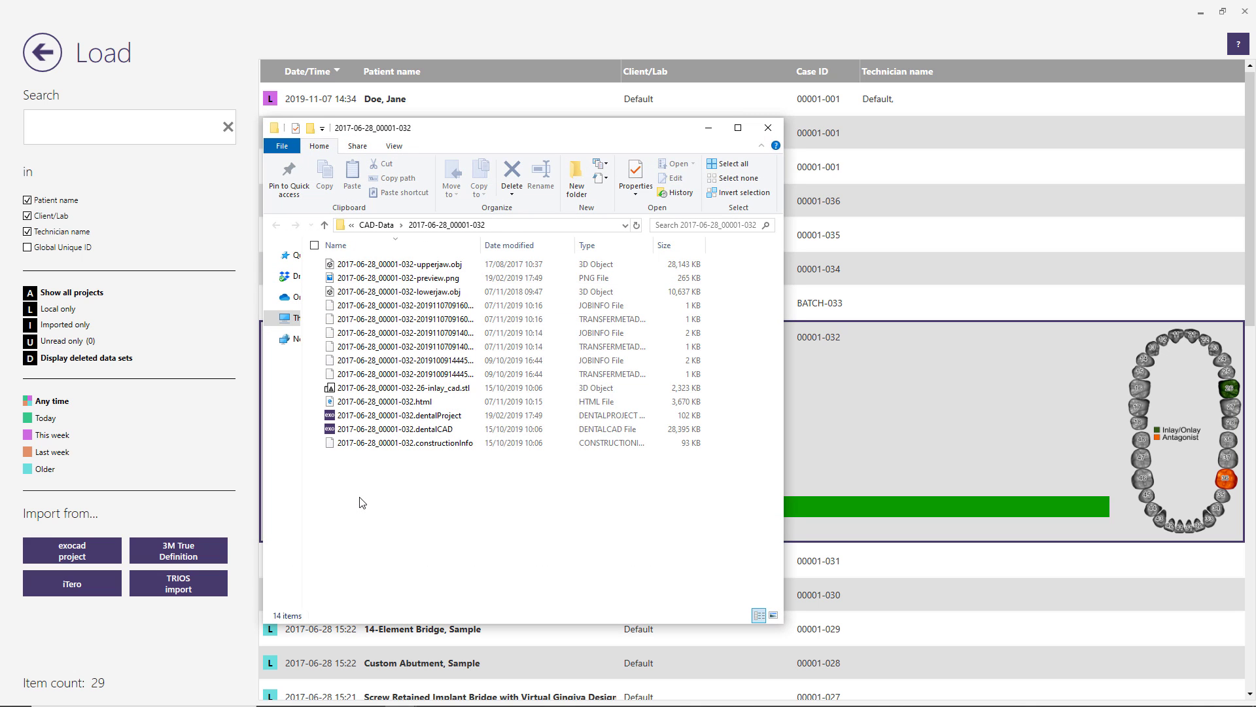
click(766, 129)
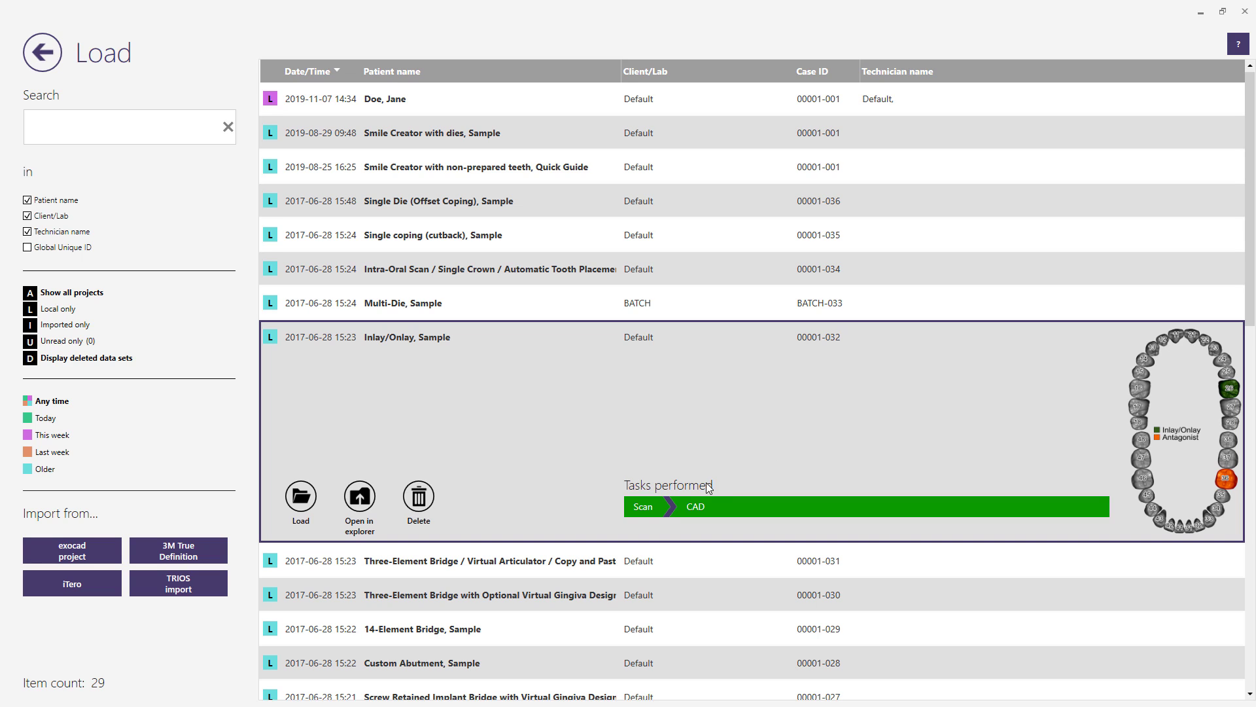
Inspect the Inlay/Onlay project's finished CAD design in the 3D viewer, then close the viewer
click(803, 508)
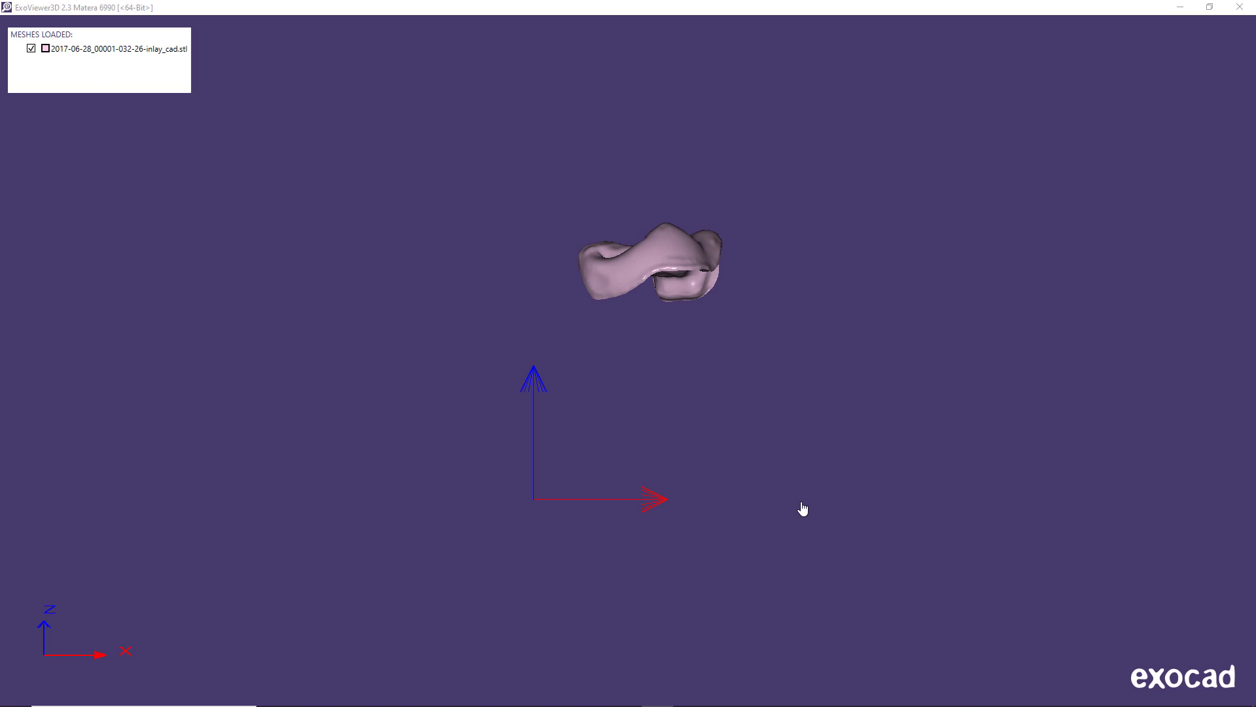
right_drag(755, 395, 754, 386)
click(1241, 9)
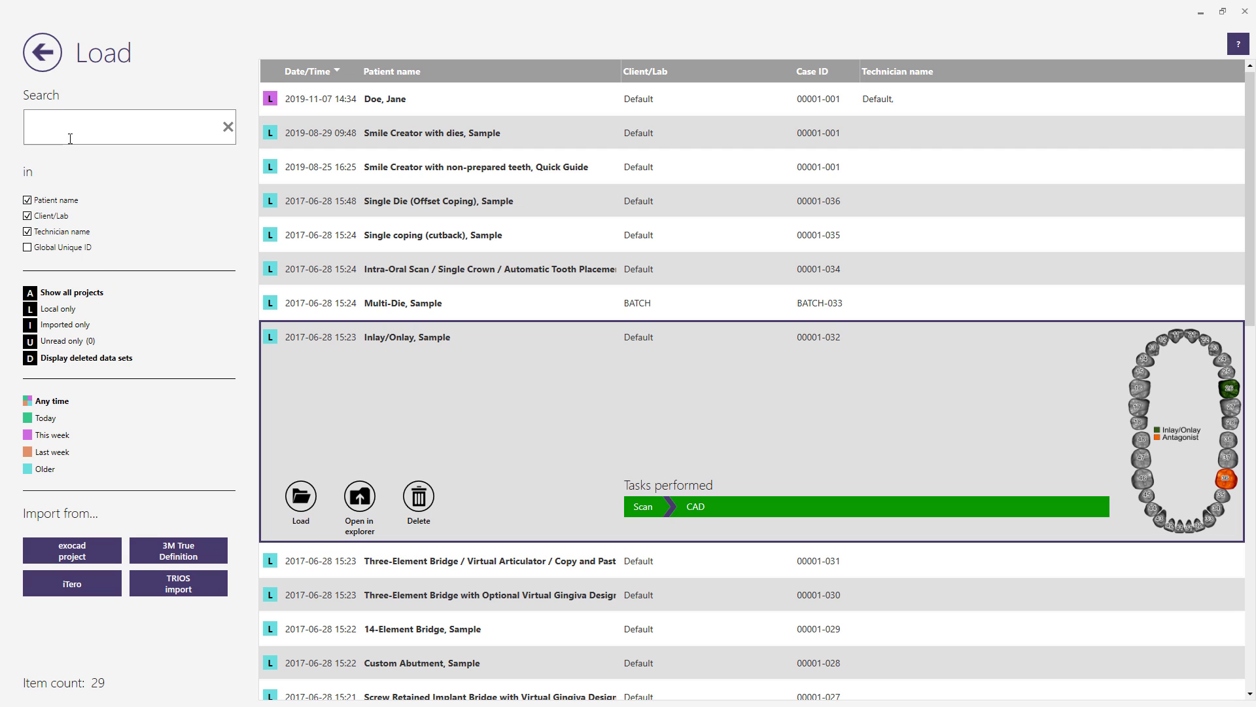
Return to the project page and examine the local and dentalshare material configurations, keeping the current selection
click(47, 63)
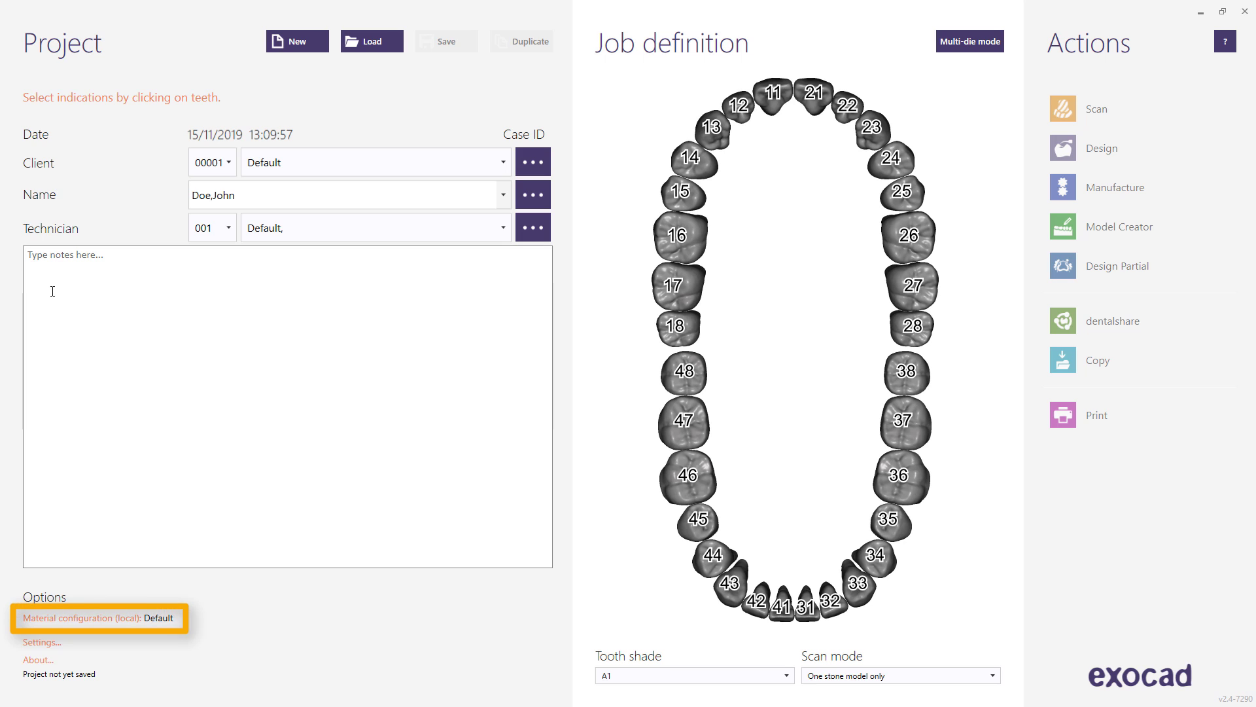
click(64, 619)
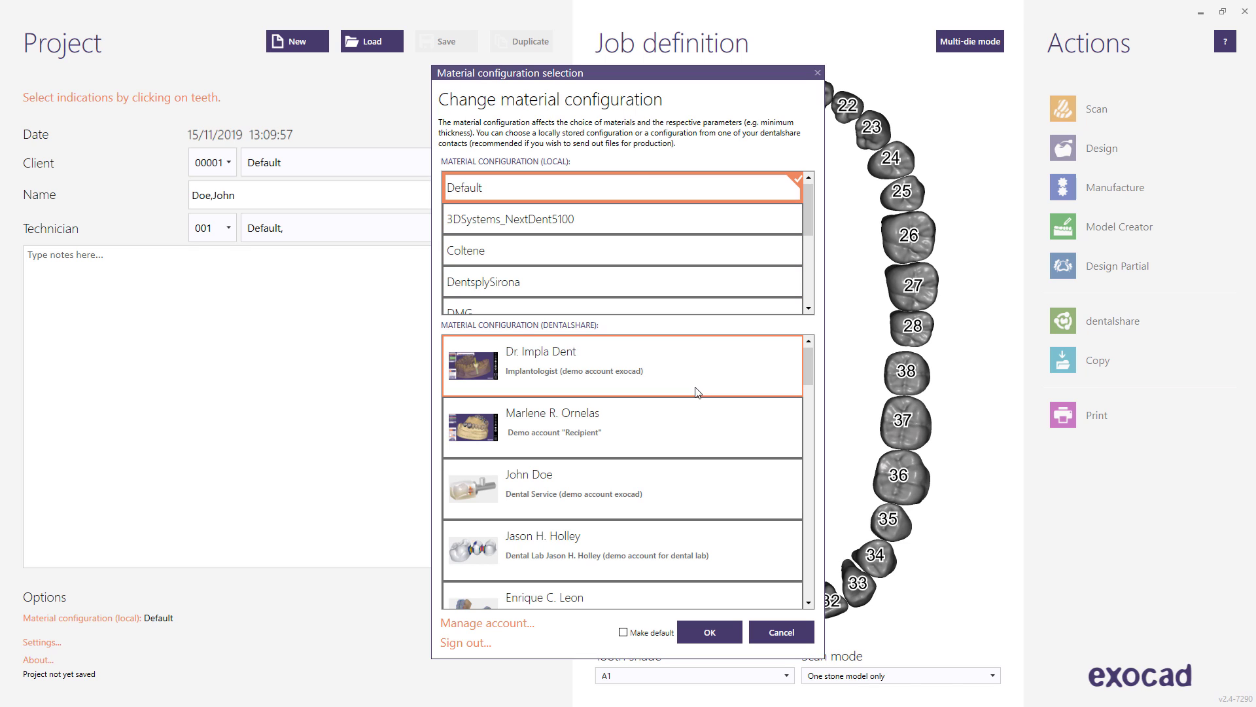
click(782, 632)
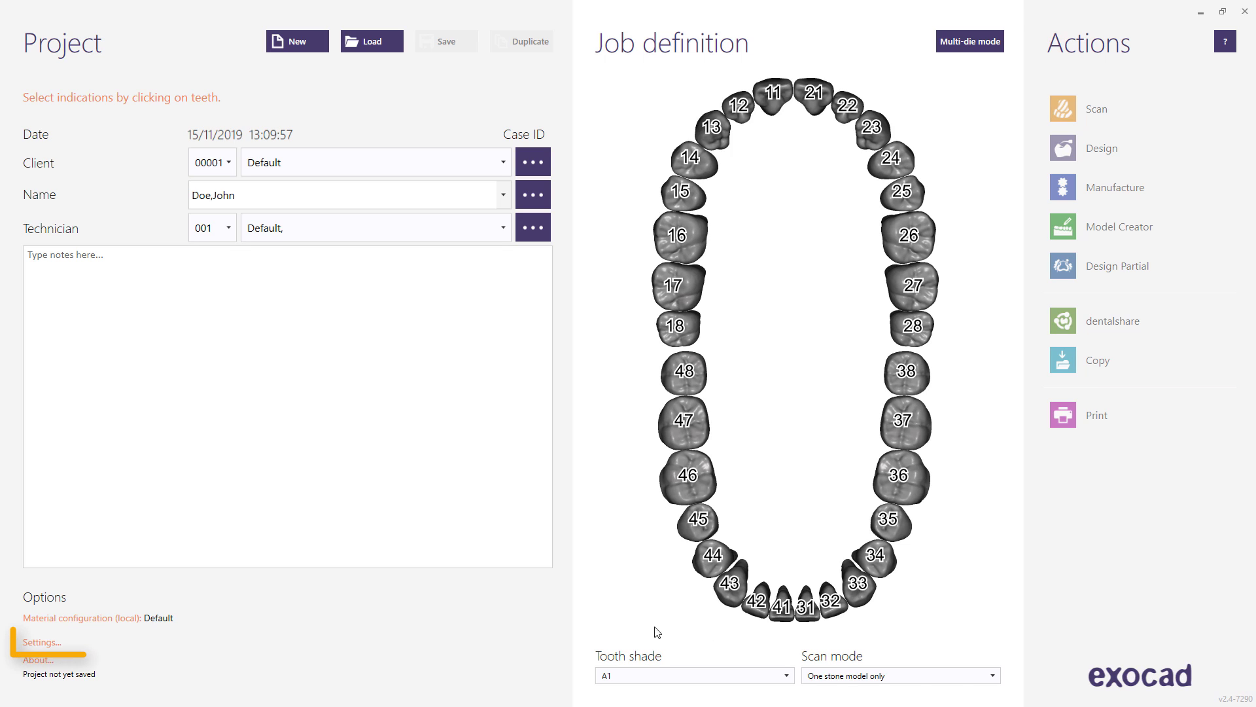
Open the program settings and view the detailed system information, then close its window
click(50, 650)
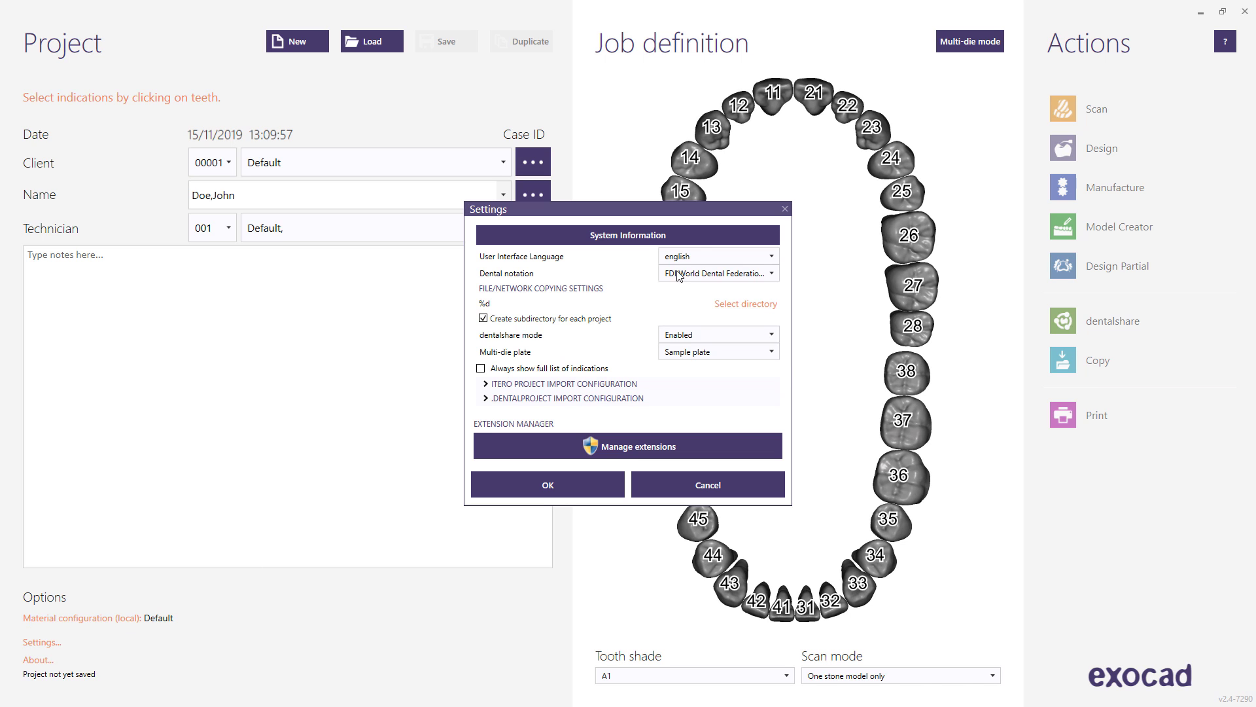
click(702, 239)
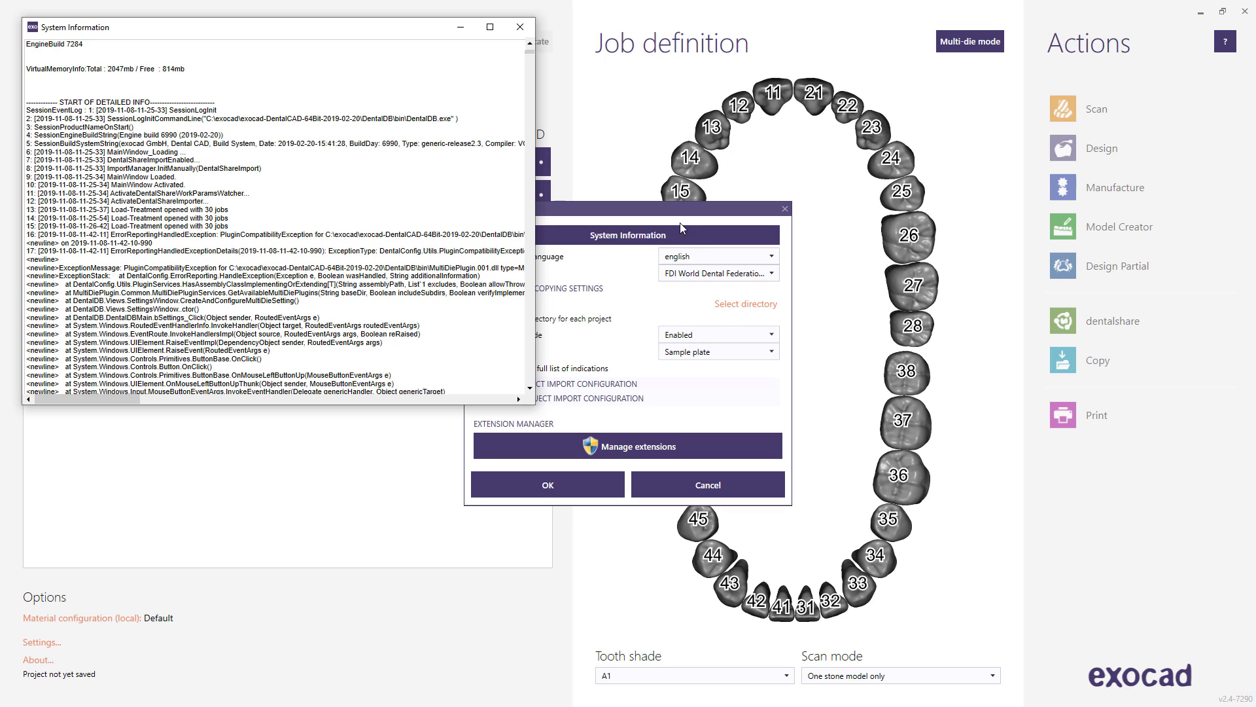
click(524, 25)
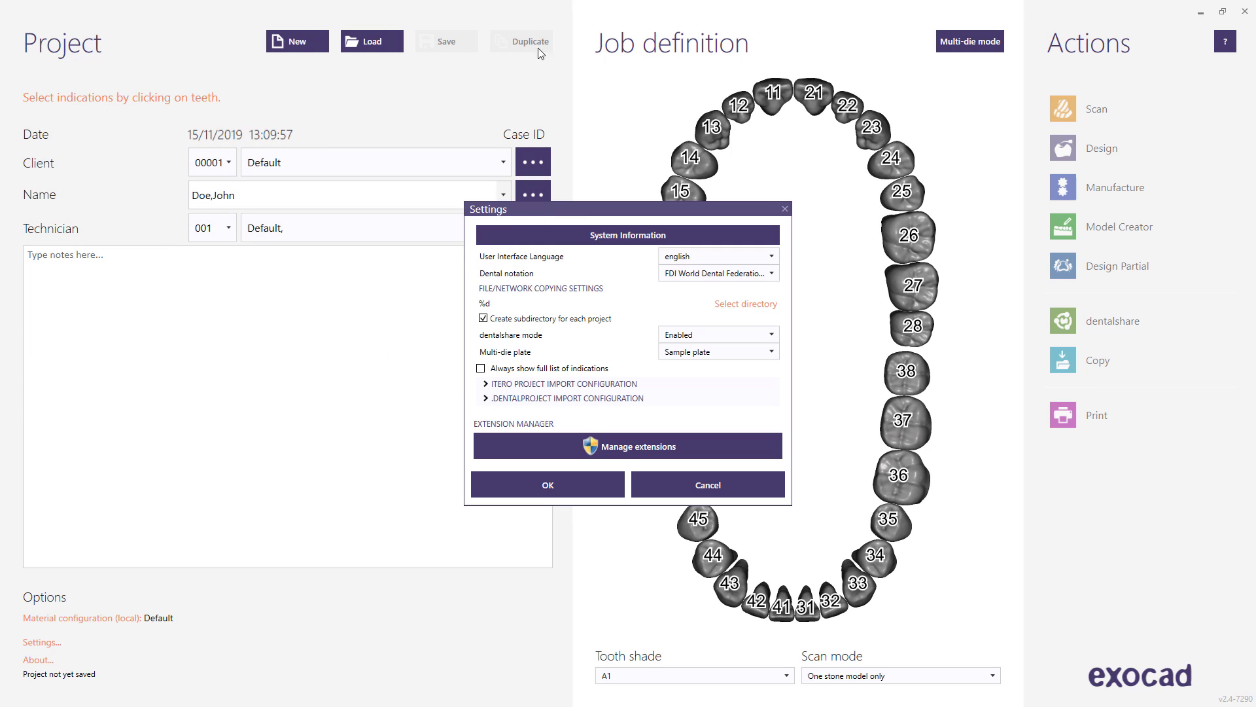
Examine the available user interface languages and dental notation systems in the settings
click(767, 260)
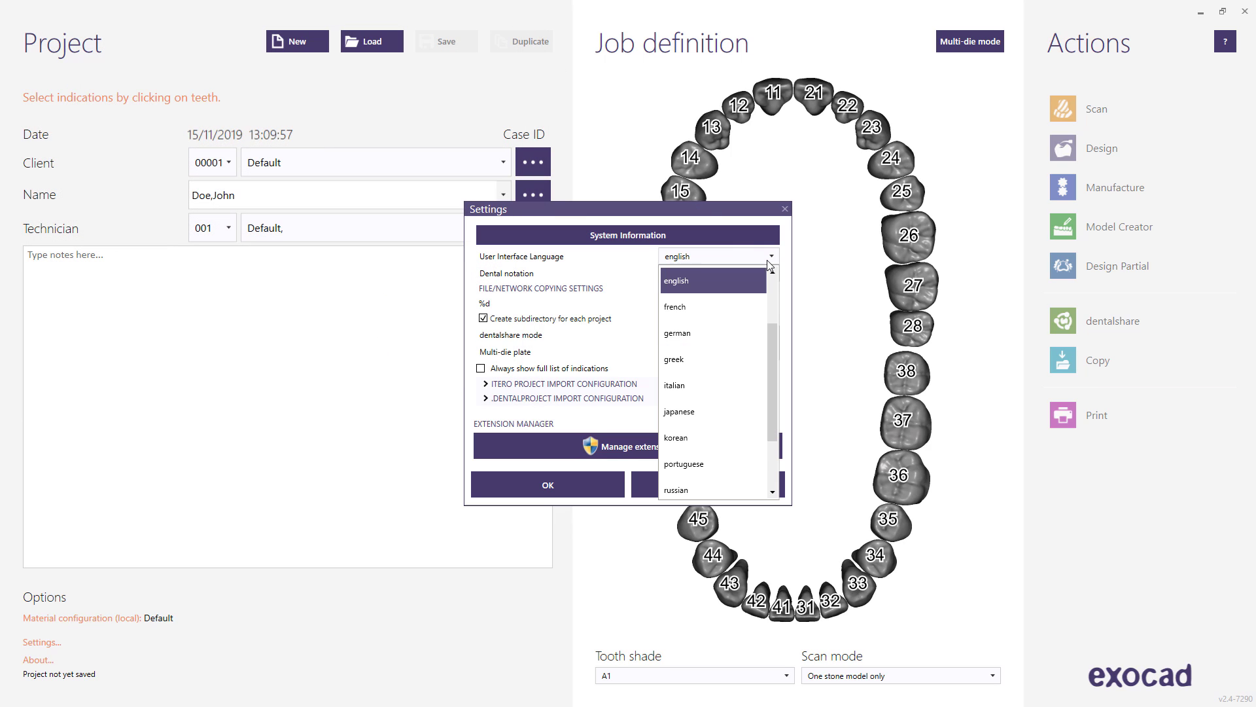
click(769, 264)
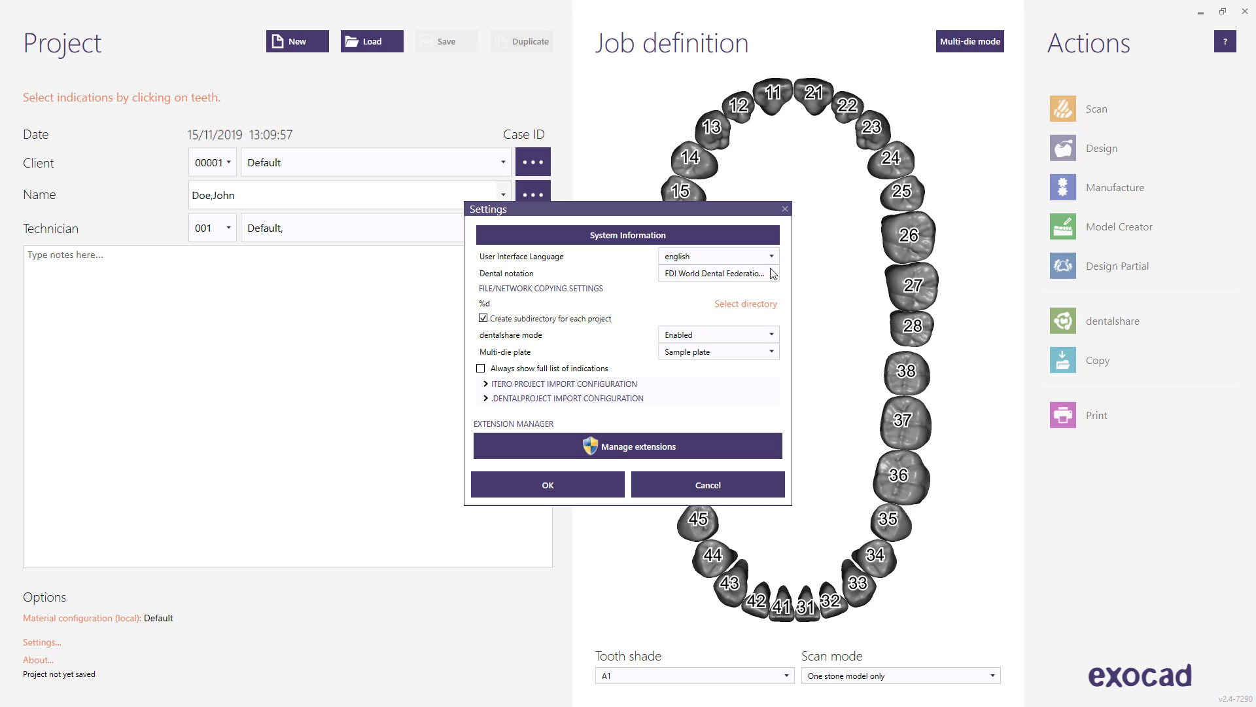
click(773, 275)
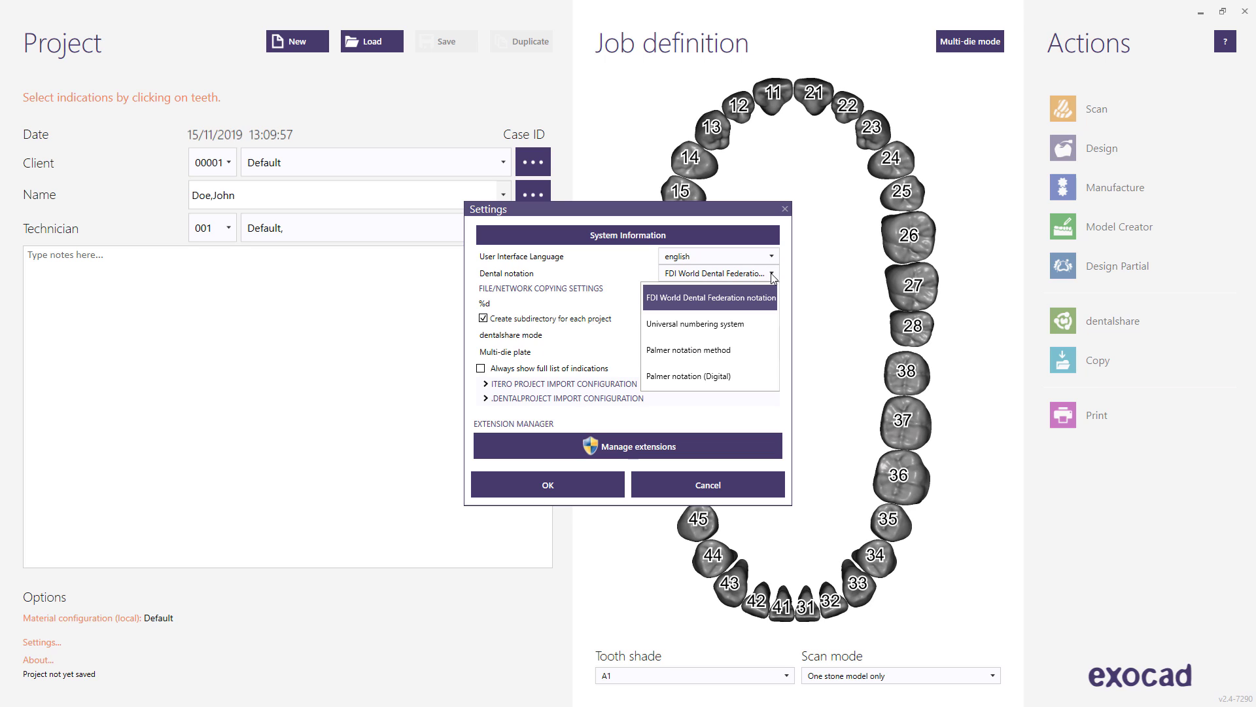
click(773, 274)
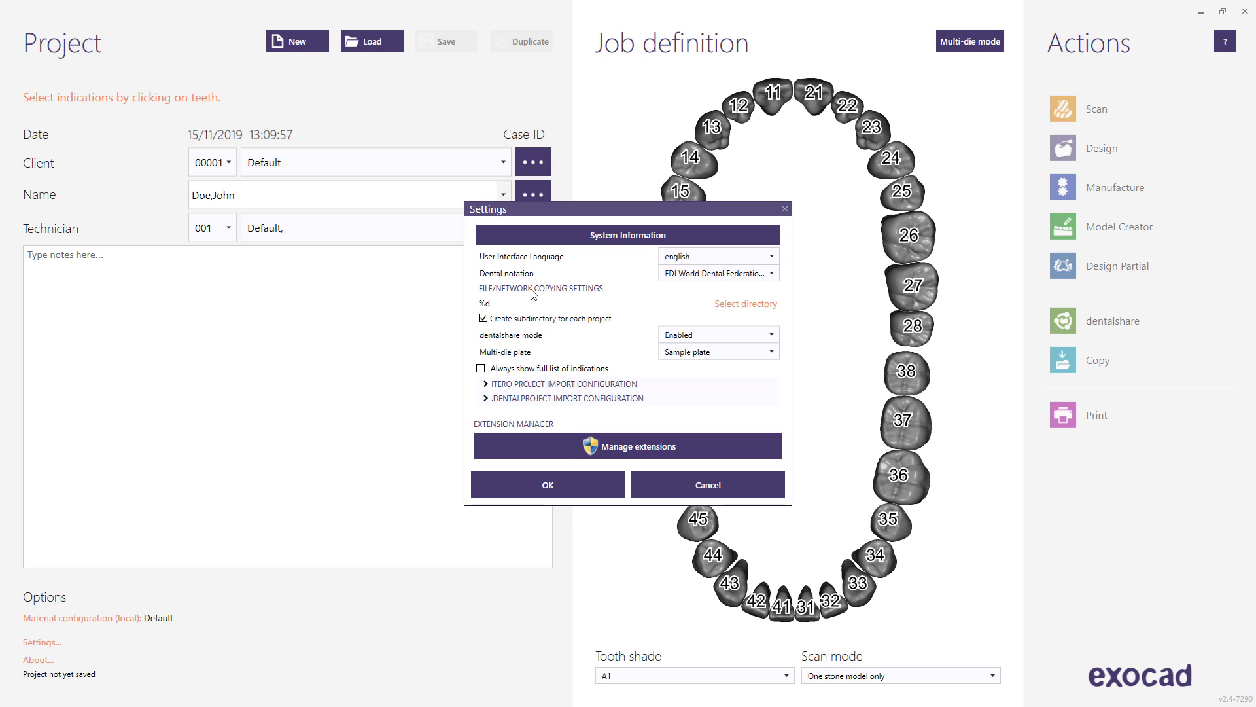
Examine the directory choices for file/network copying and the available dentalshare modes in the settings
click(740, 305)
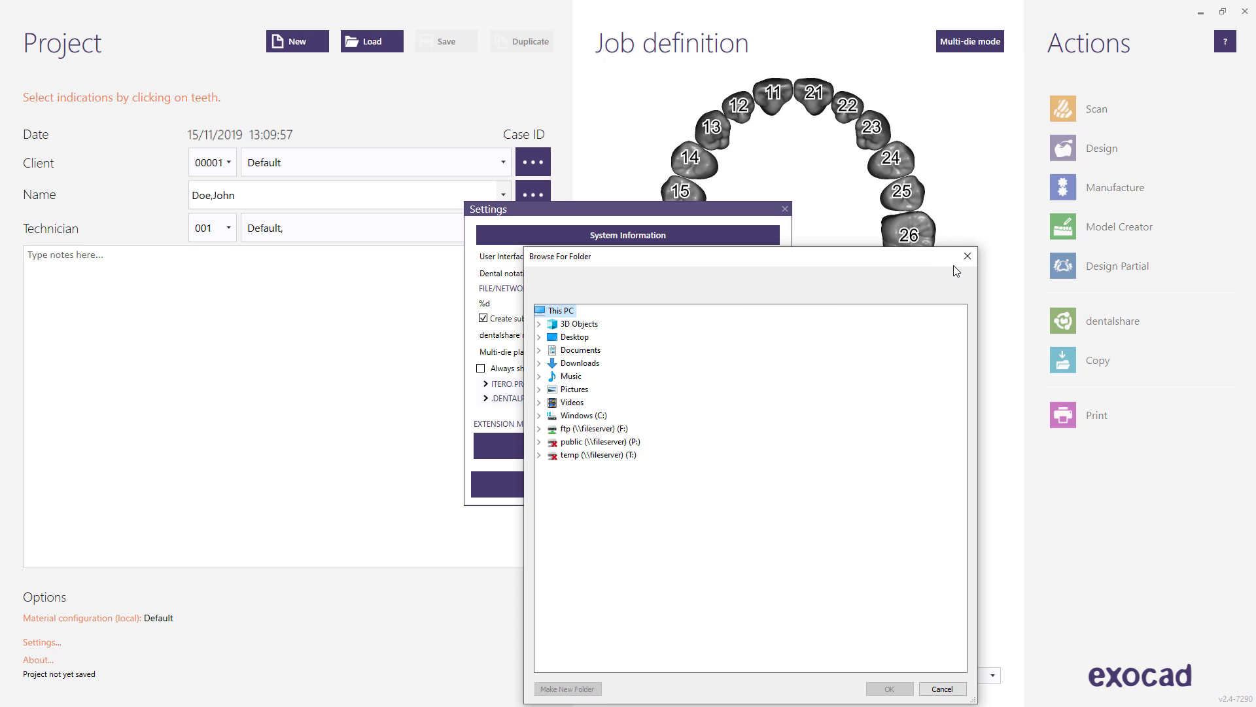
click(967, 256)
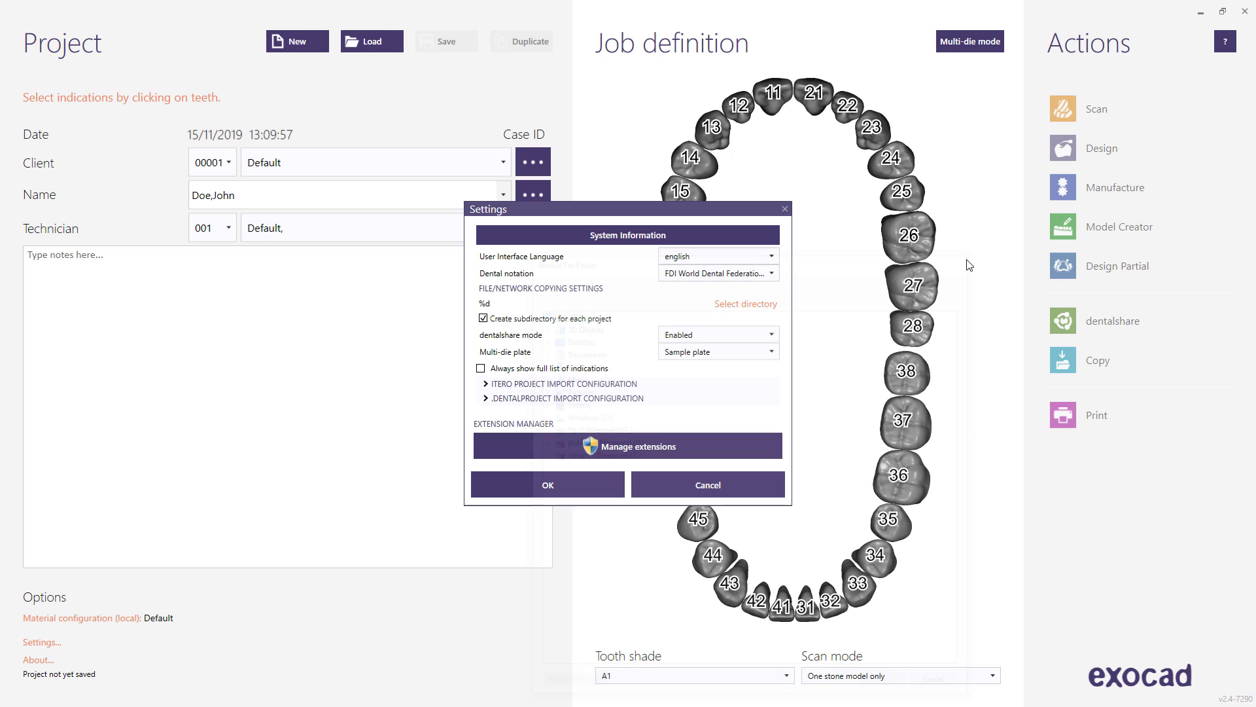
click(772, 333)
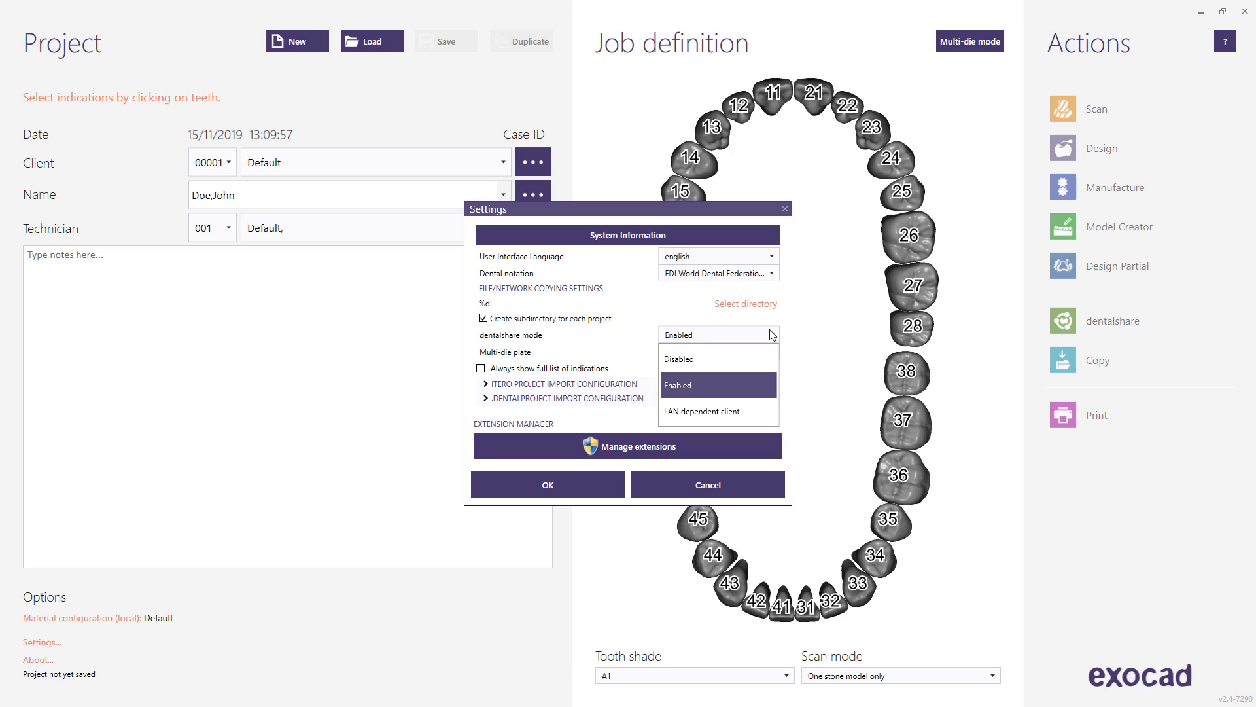
click(772, 335)
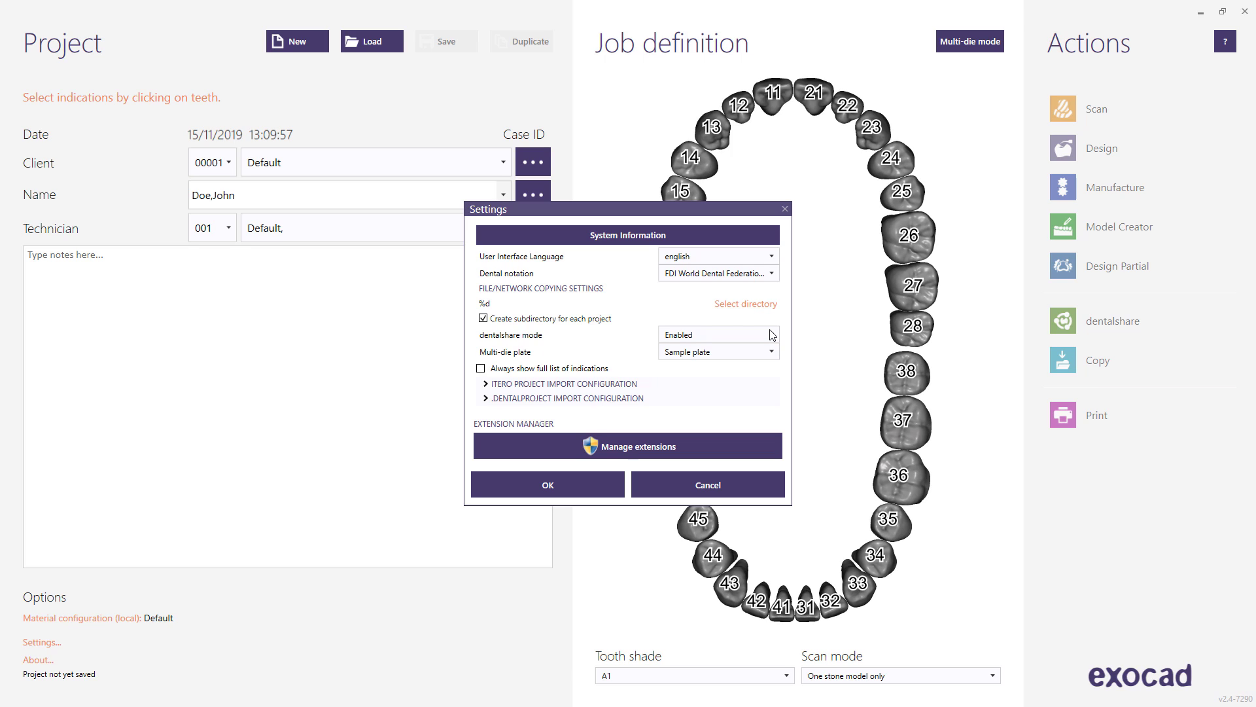
Look through the available multi-die plates, leaving the Sample plate selected
click(774, 354)
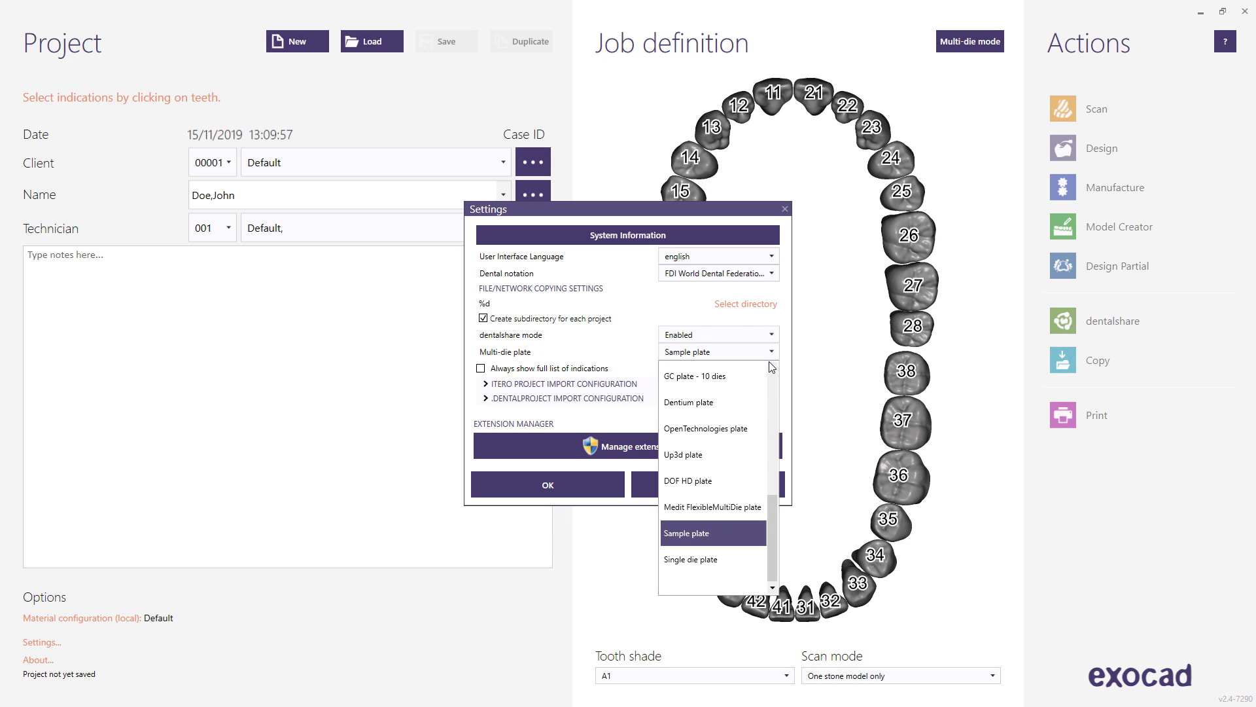
click(773, 368)
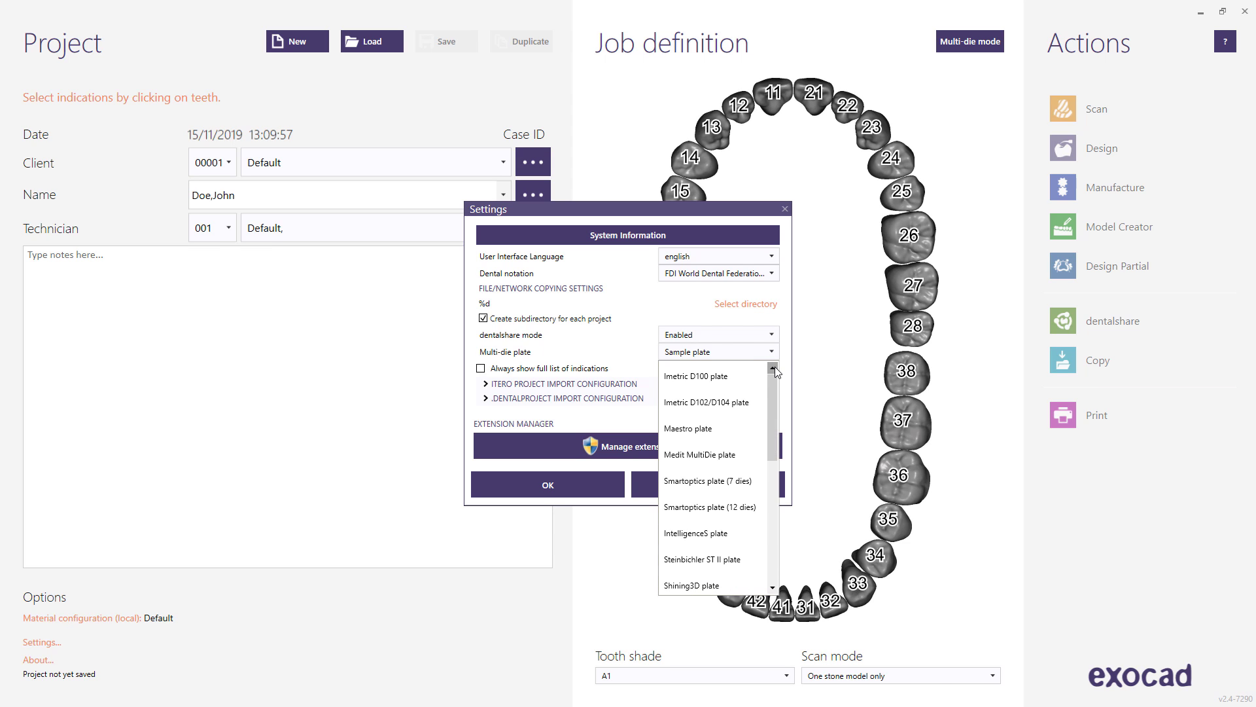
click(622, 351)
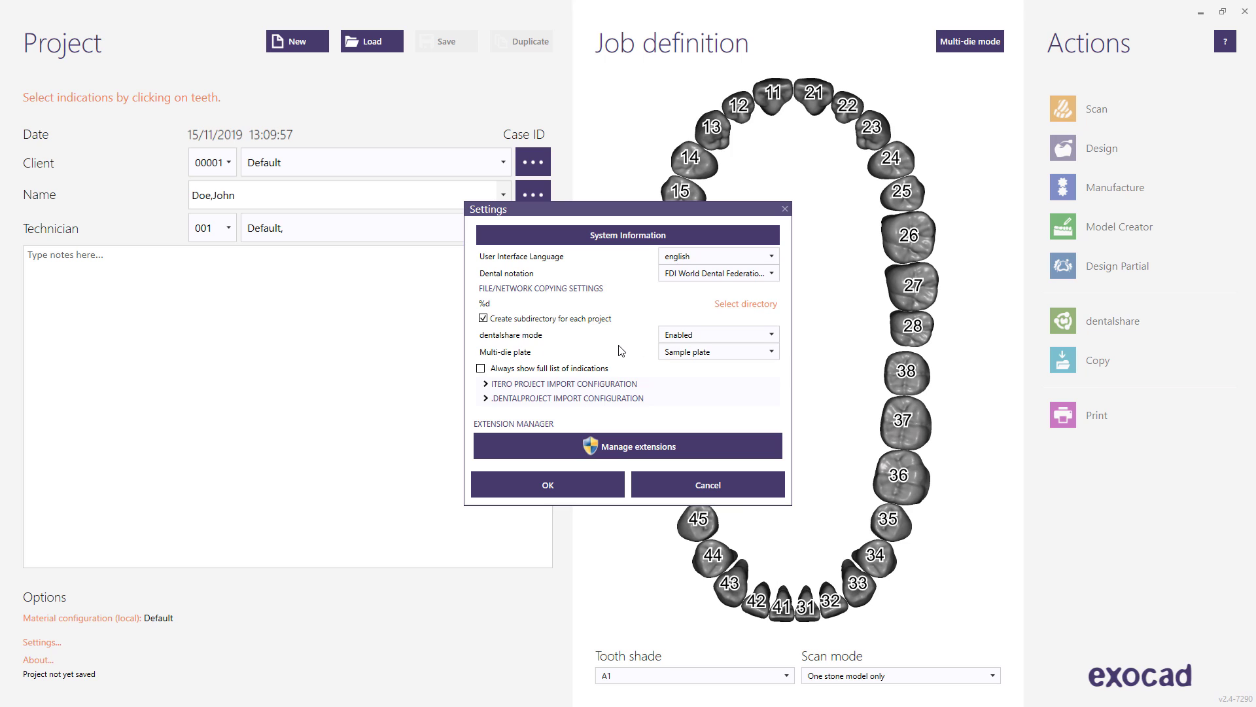
Examine the iTero and .dentalProject import configuration options, then leave the settings without saving
click(486, 385)
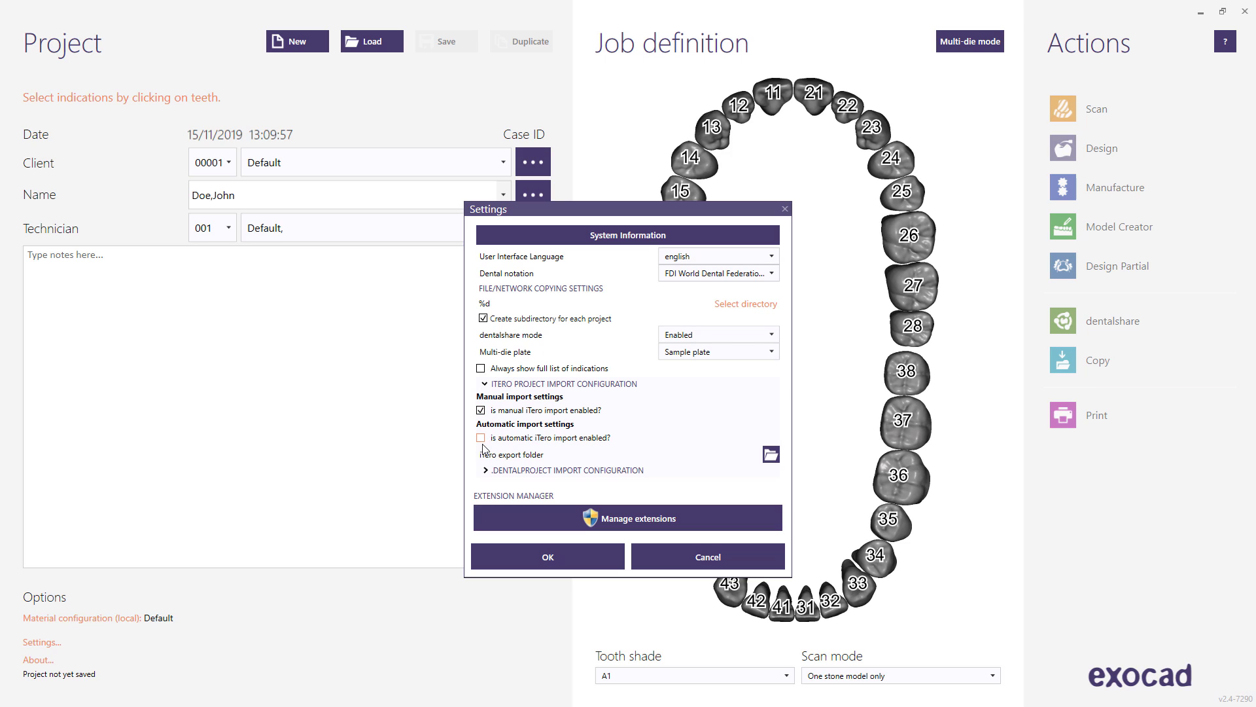
click(485, 470)
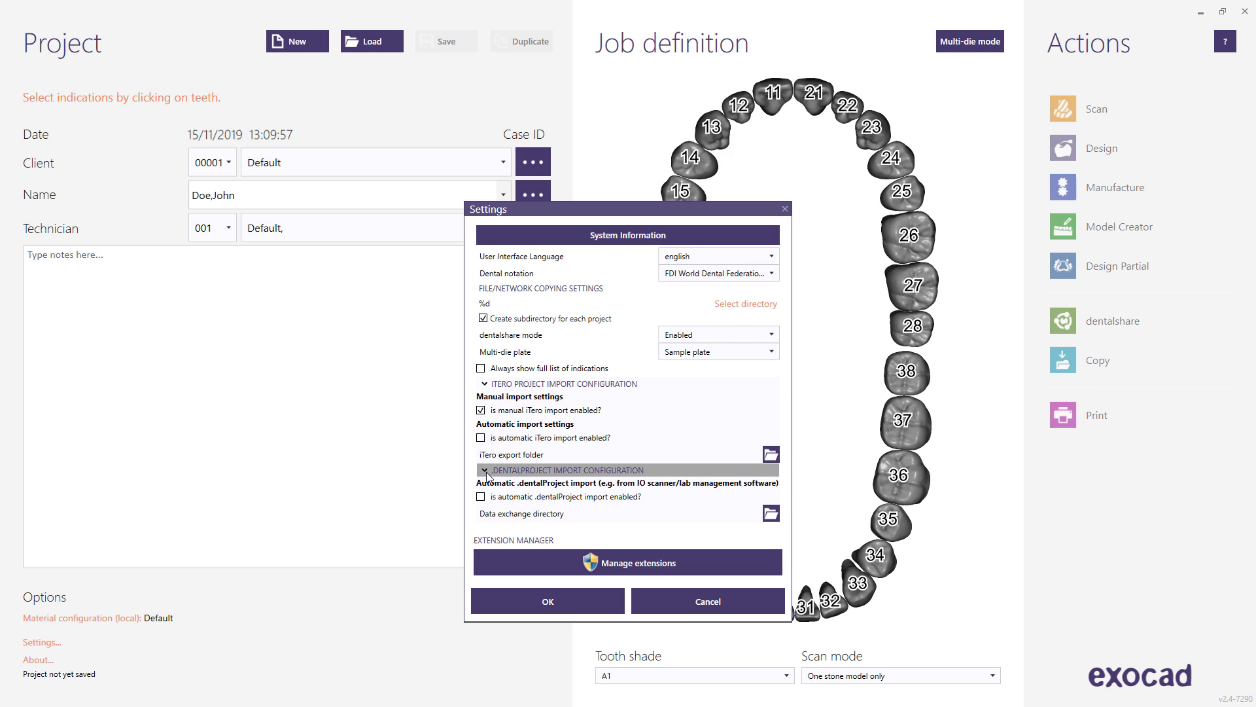
click(701, 607)
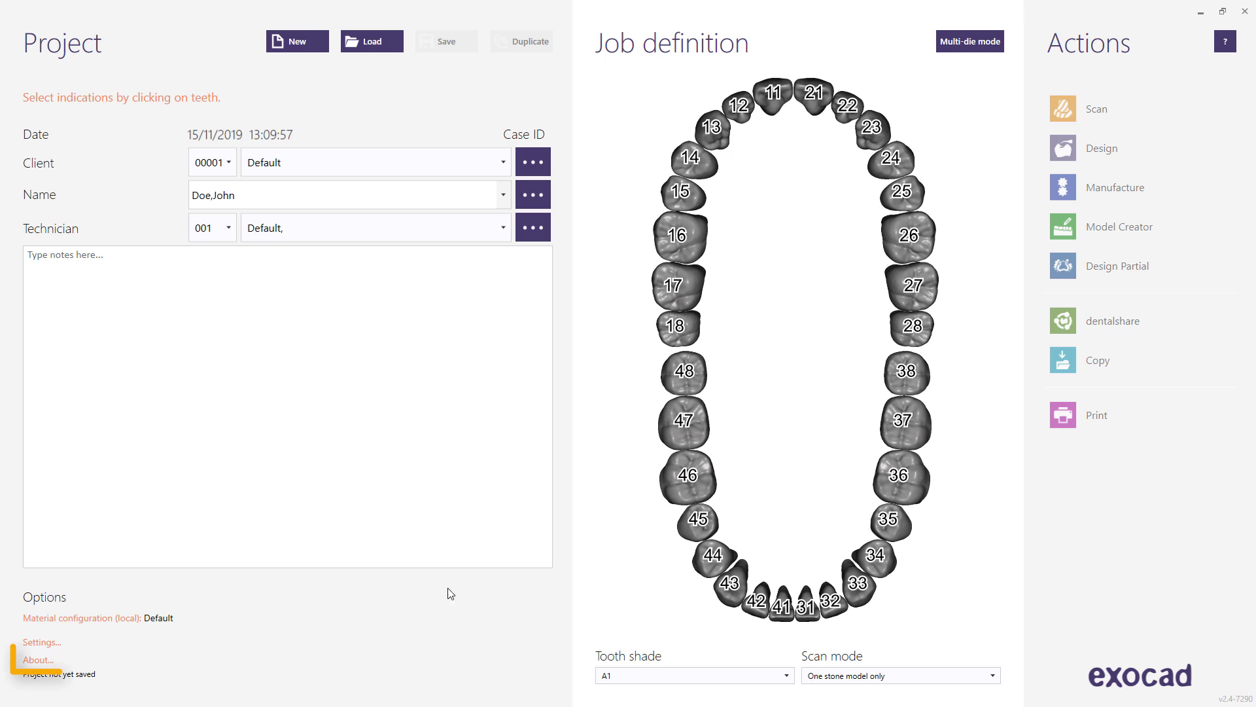
View the version and product information in the About window, then close it
click(27, 662)
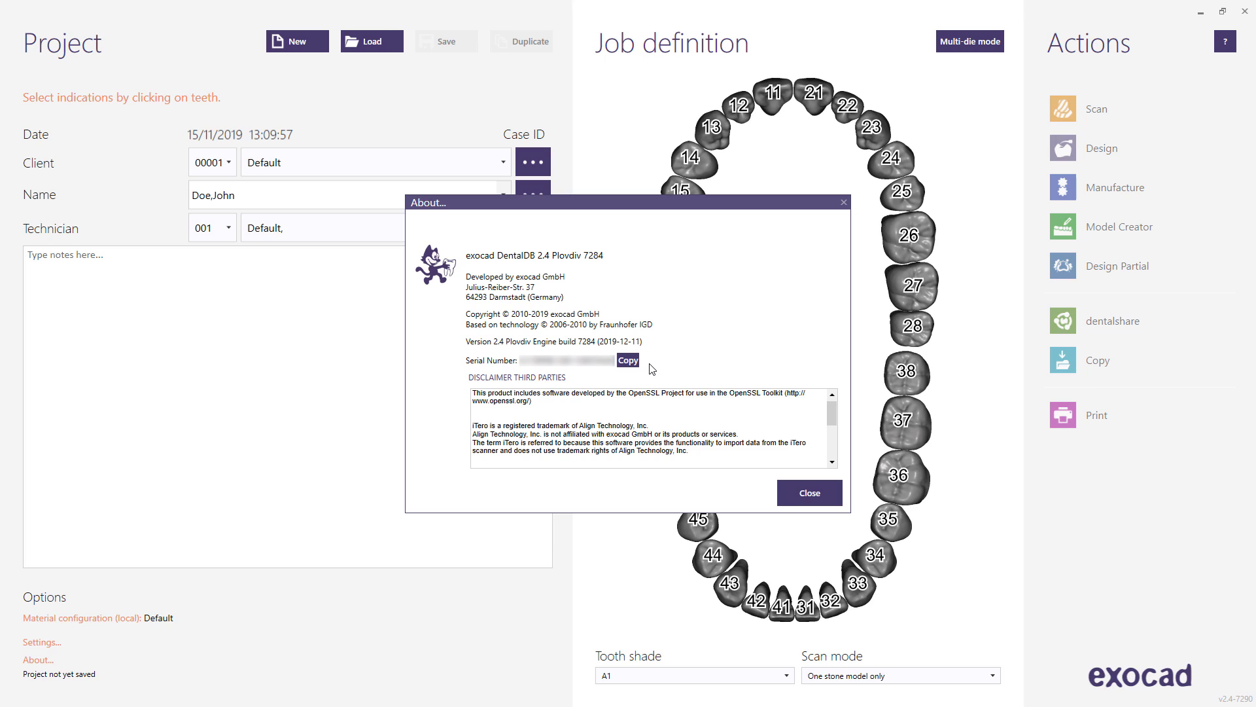
click(786, 501)
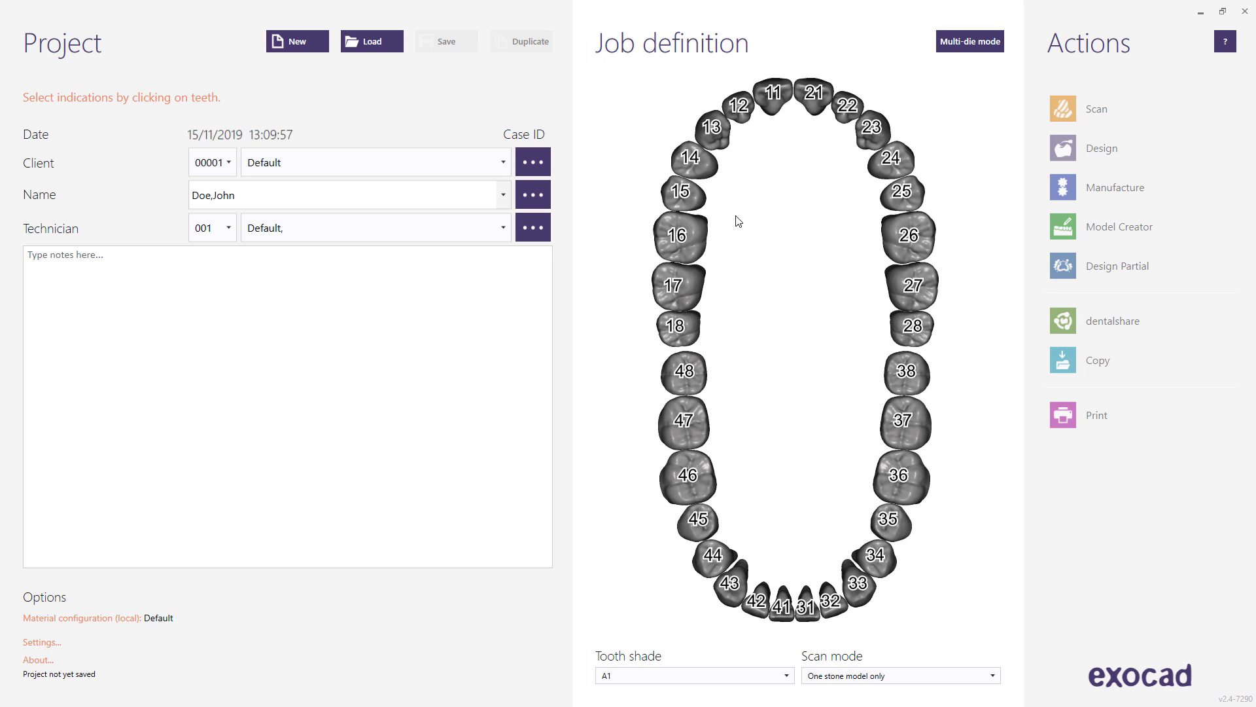
Open the indication choices for tooth 13 and compare the anatomic crown with the coping
click(722, 148)
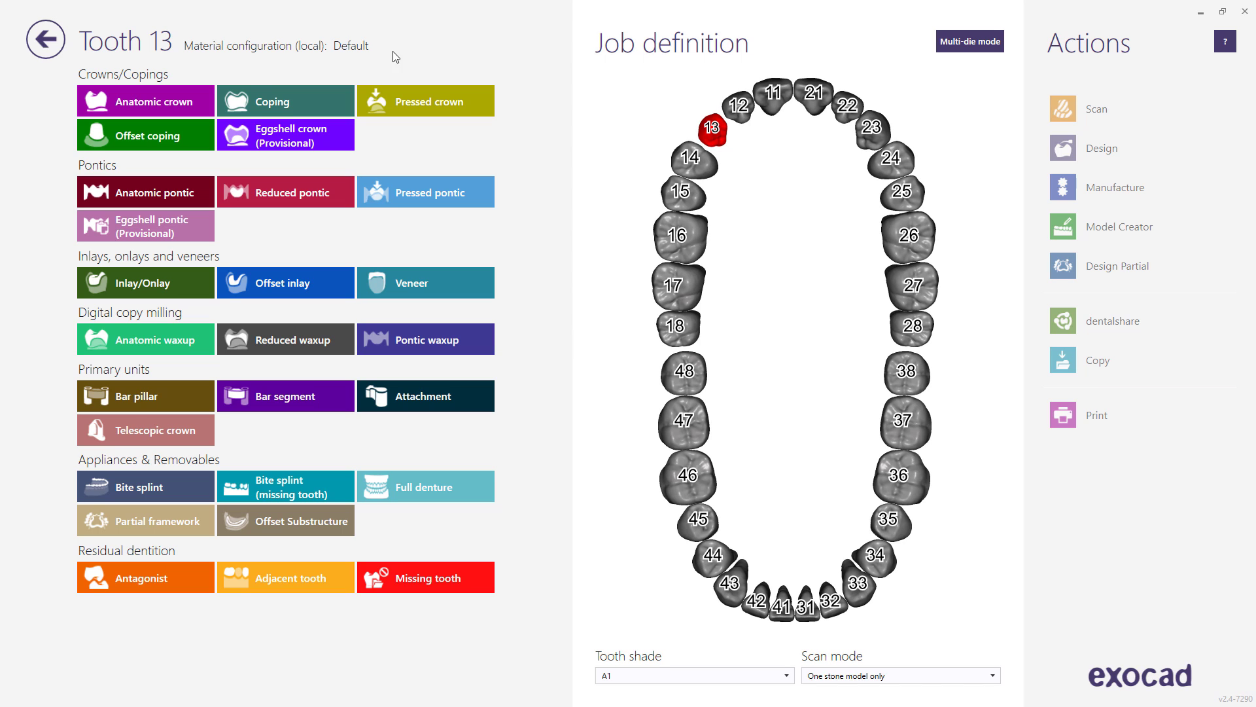
click(197, 100)
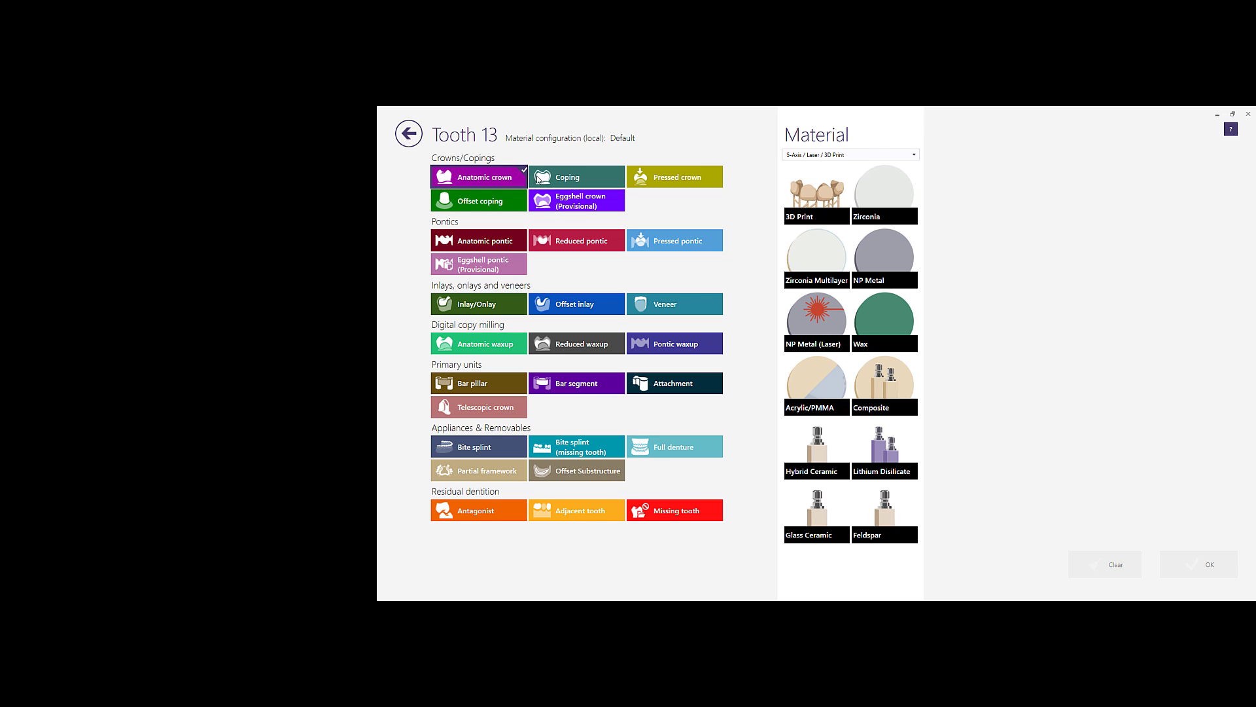
click(579, 181)
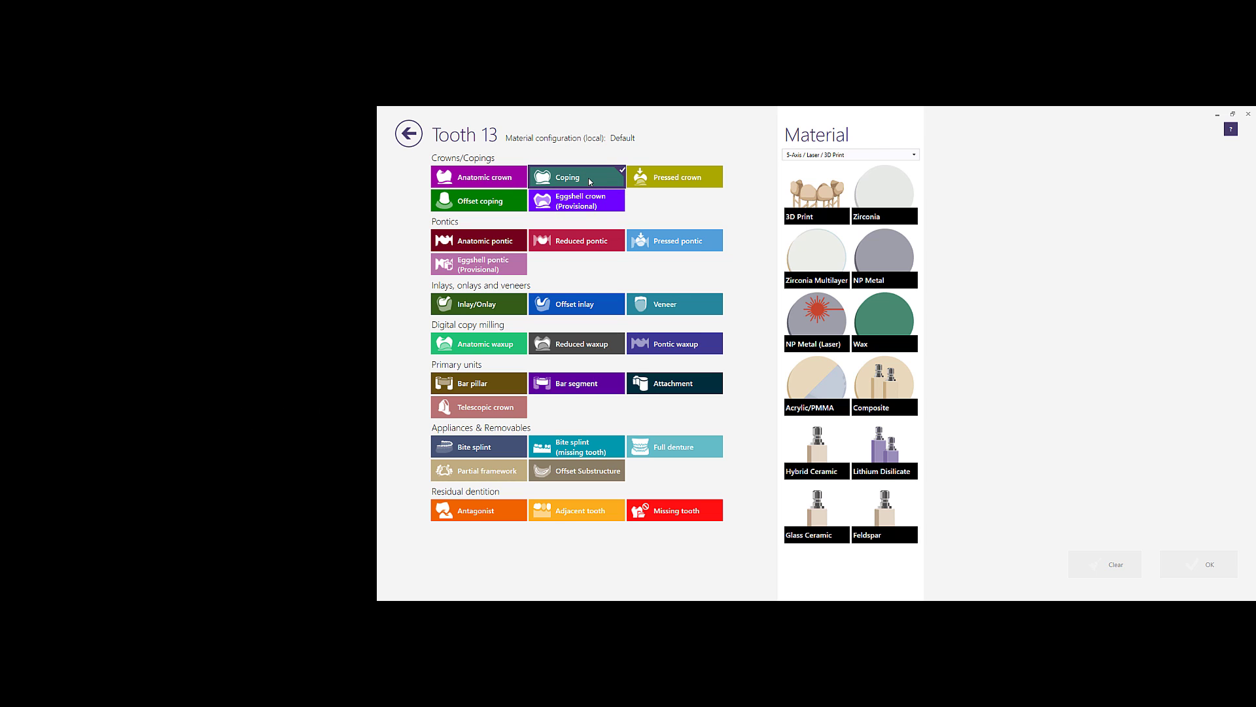
click(517, 183)
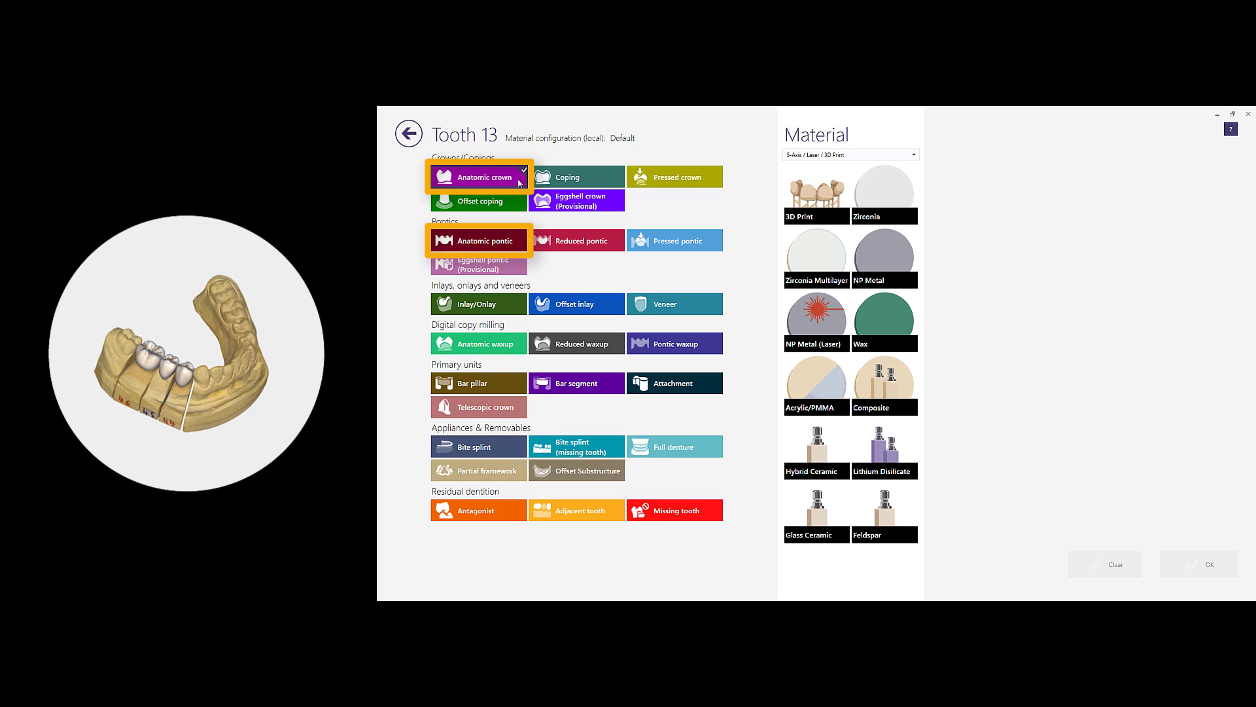
click(584, 179)
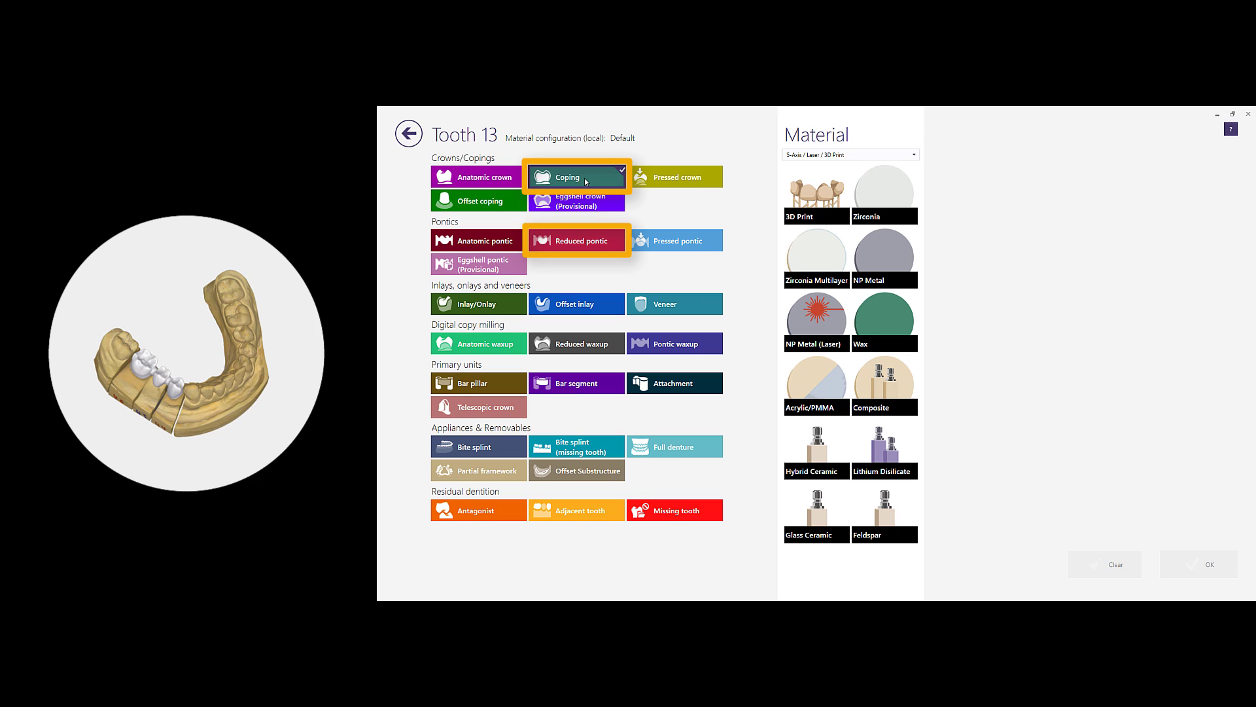
Review the offset coping and pressed crown for tooth 13, then select Eggshell crown (Provisional) as its indication
click(522, 208)
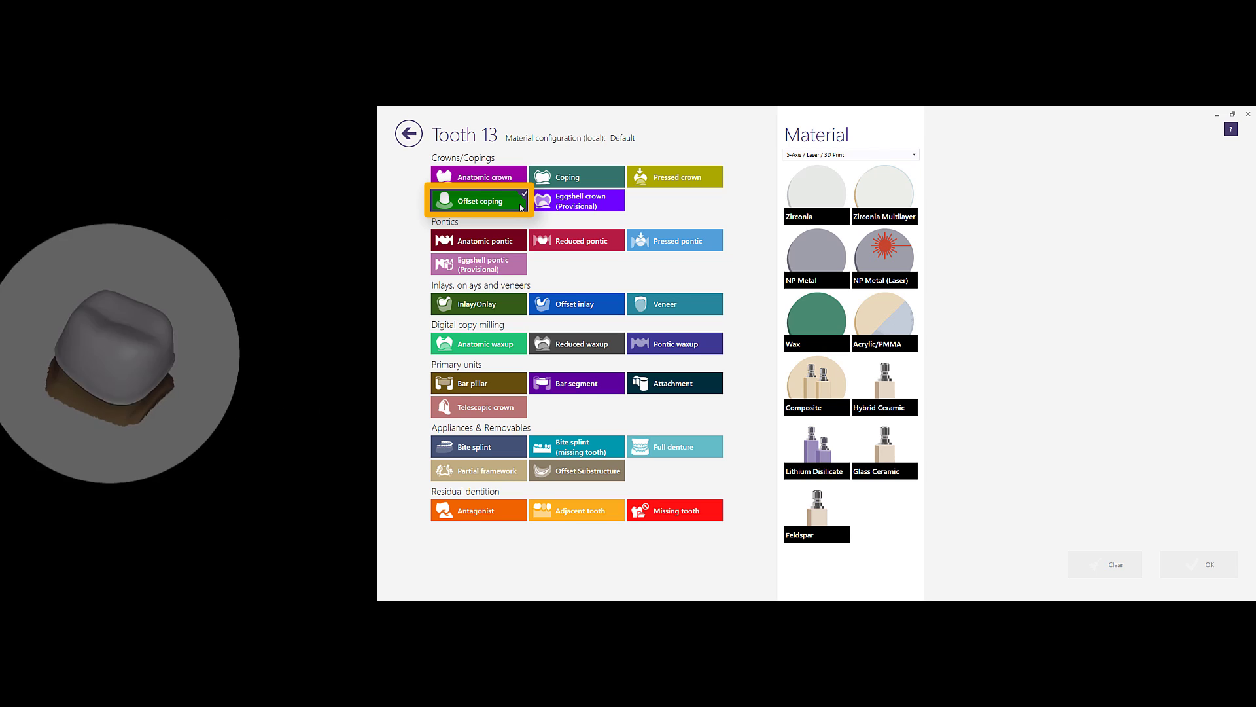
click(701, 176)
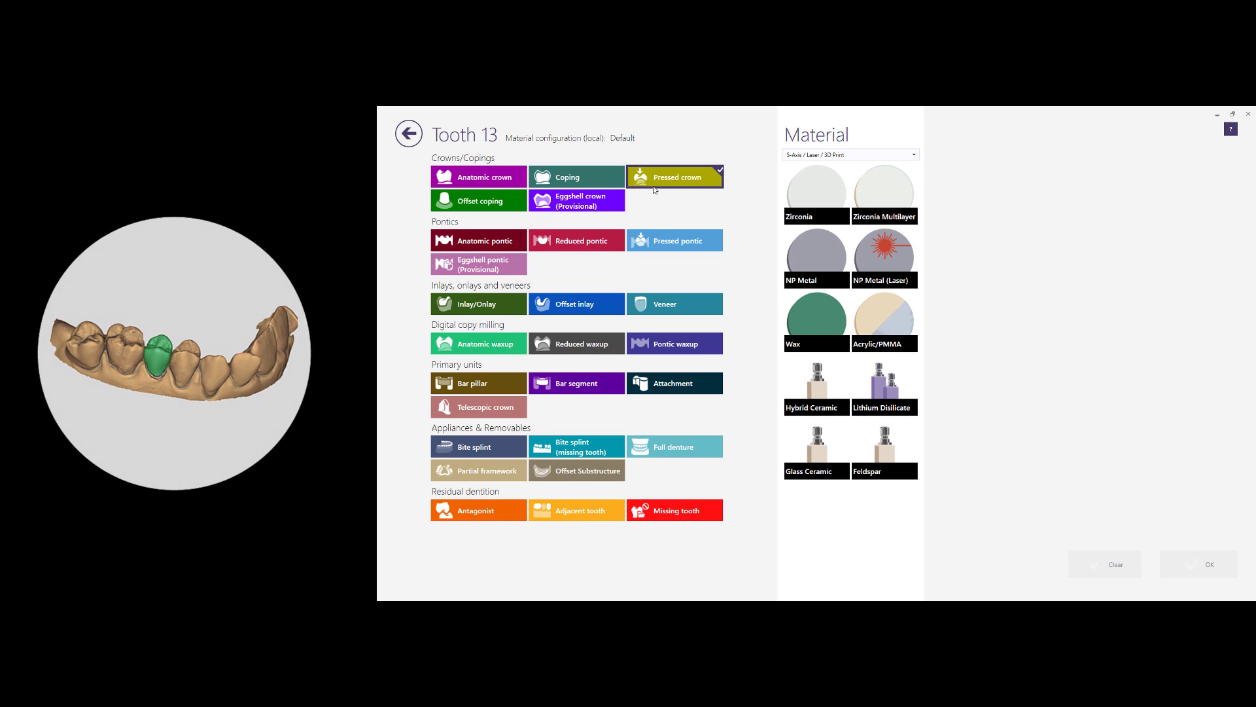
click(608, 203)
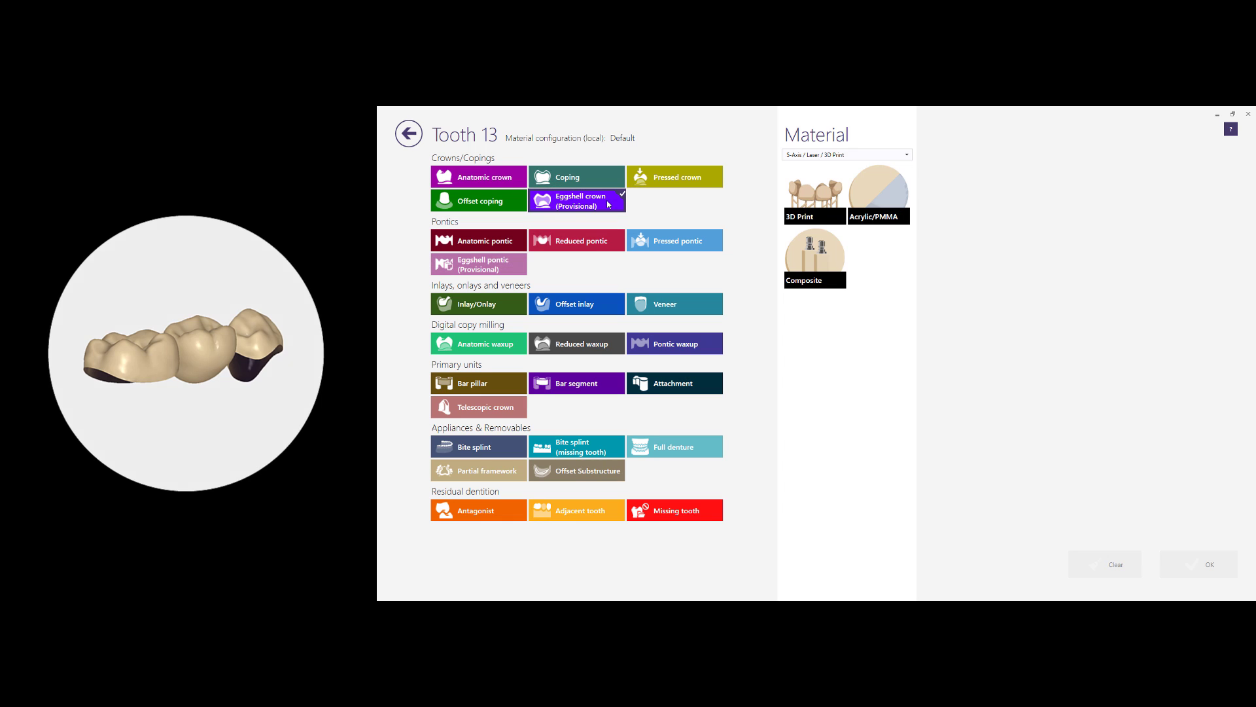
Compare the pressed crown, inlay/onlay and offset inlay indications and their available materials for tooth 13
click(718, 173)
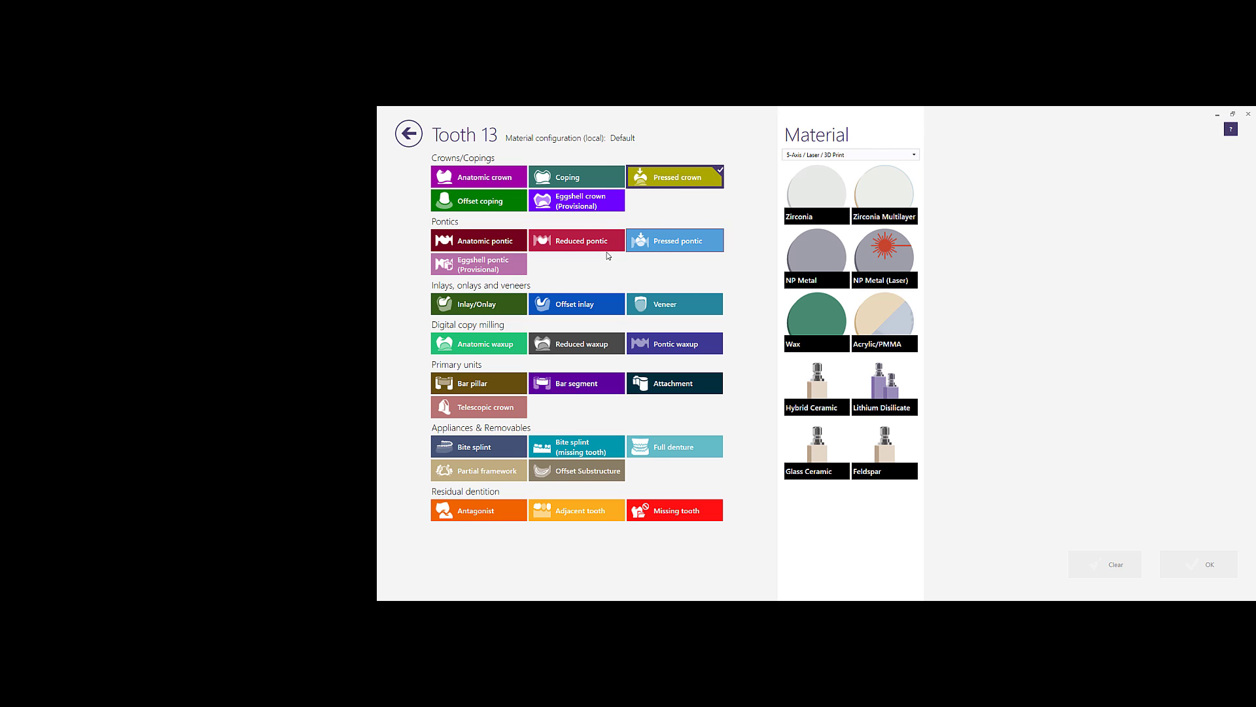
click(506, 308)
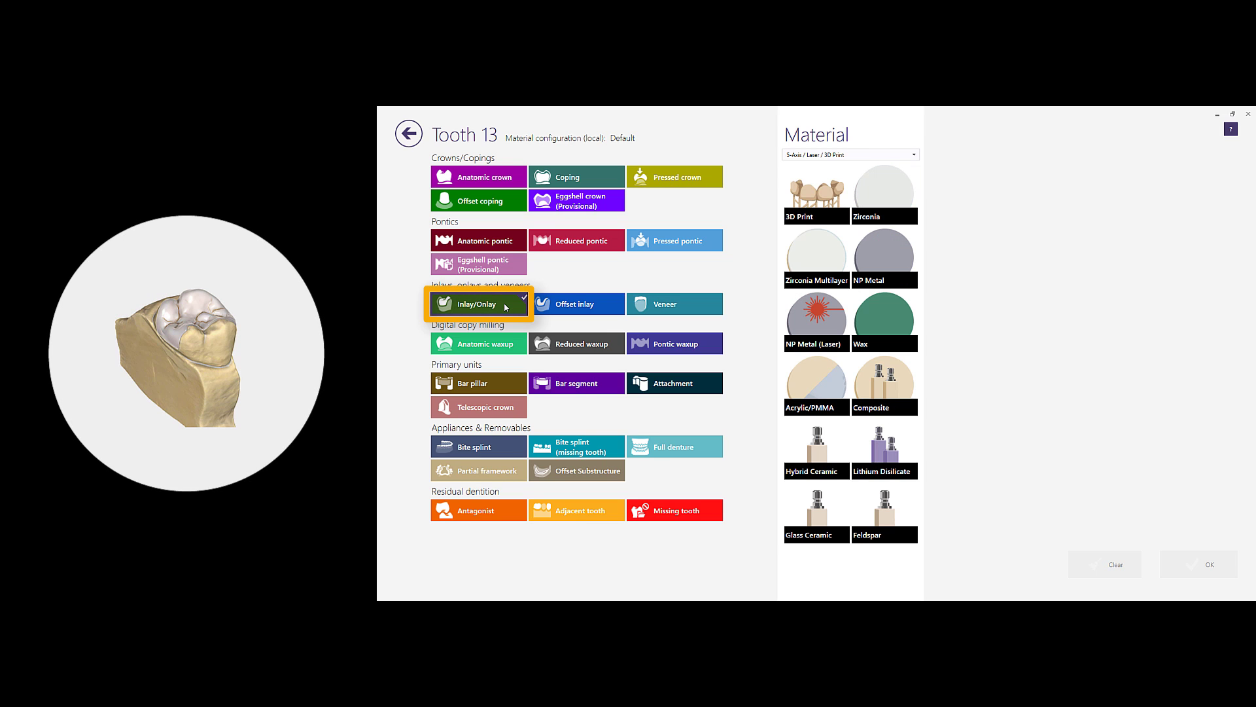
click(605, 306)
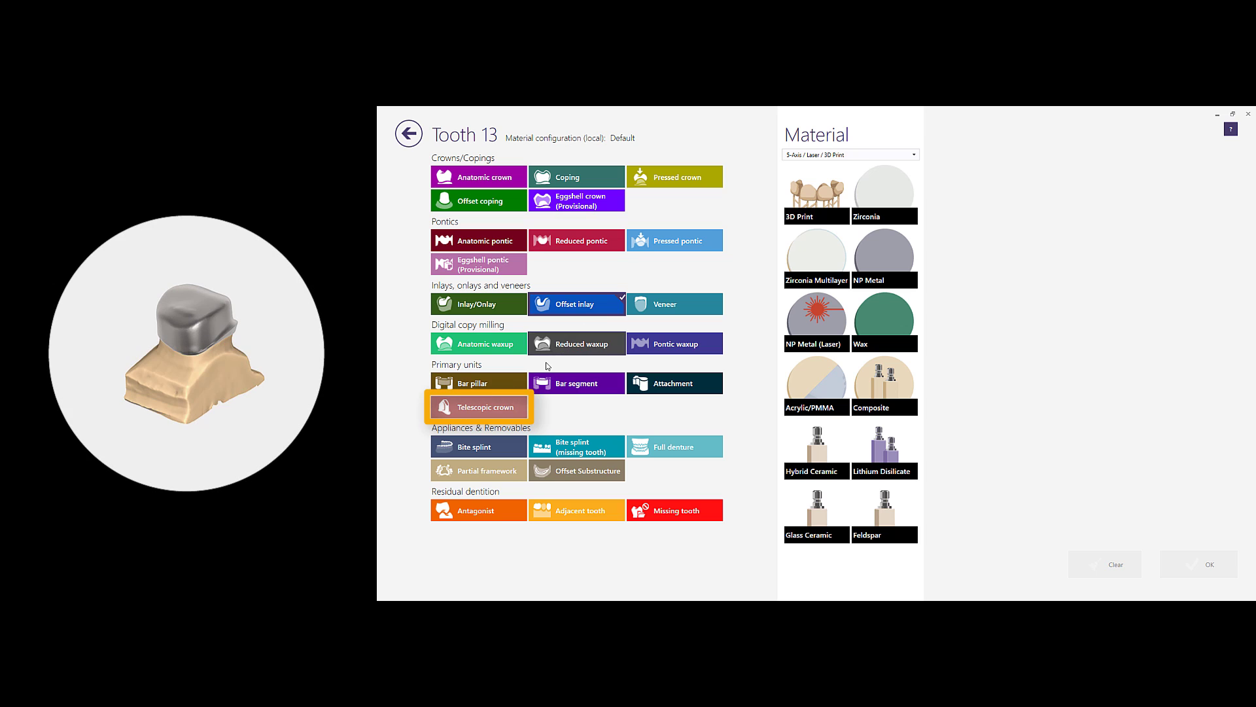
Review the primary unit indications for tooth 13: telescopic crown, bar pillar, bar segment and attachment
click(517, 407)
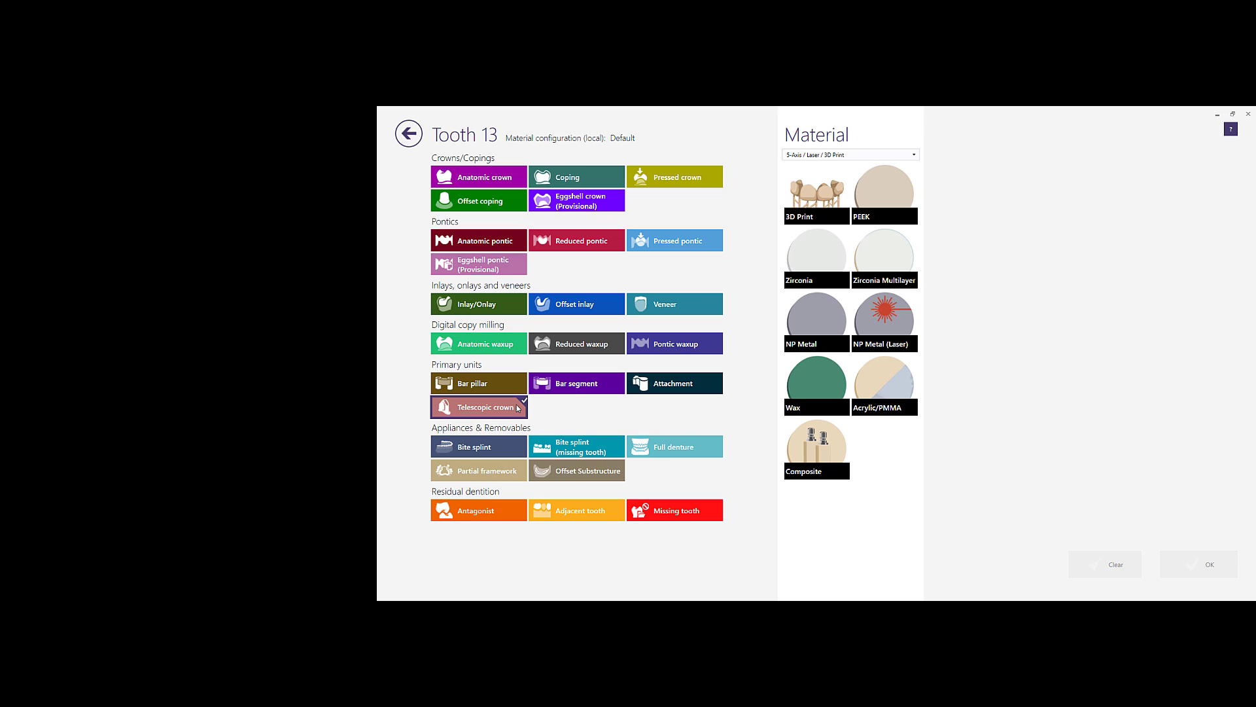
click(503, 385)
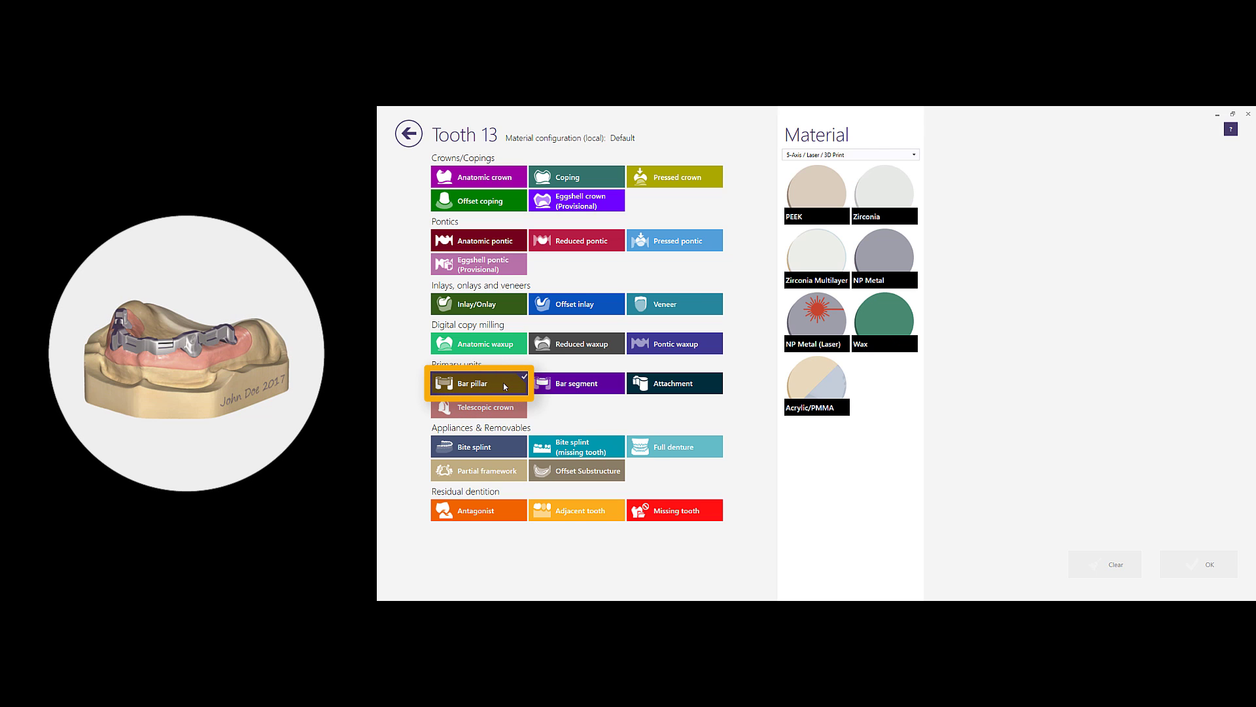
click(605, 386)
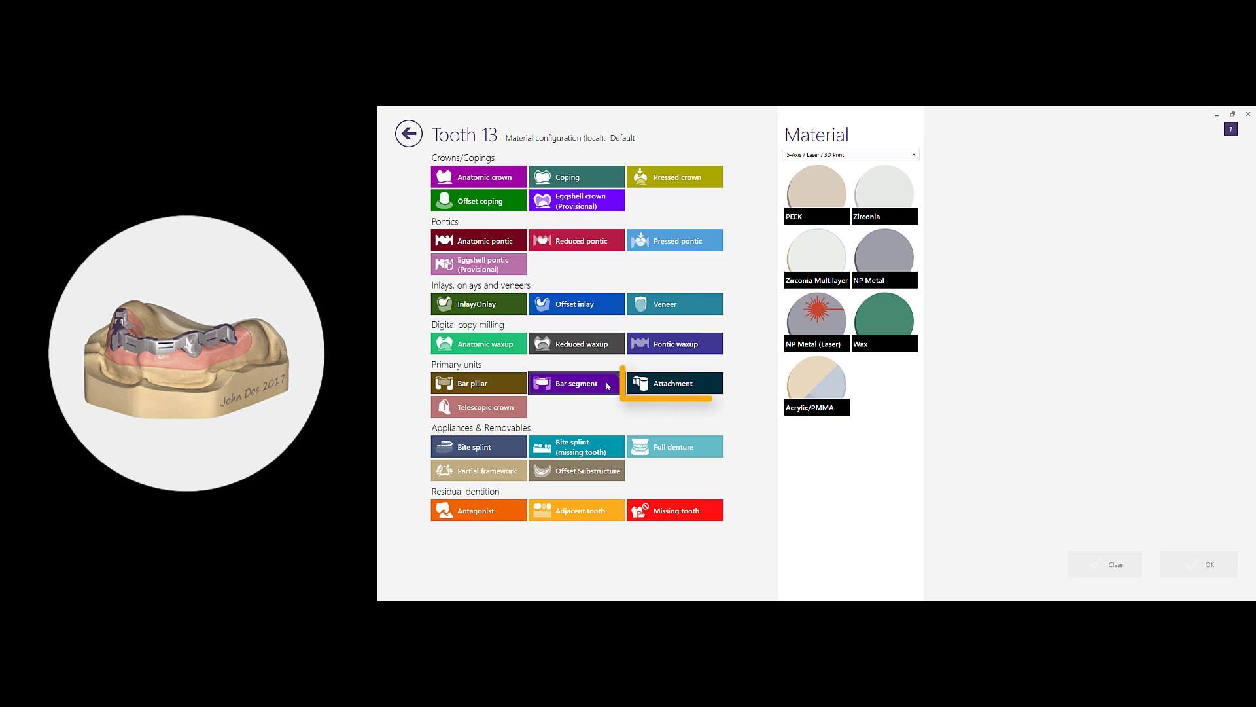
click(697, 386)
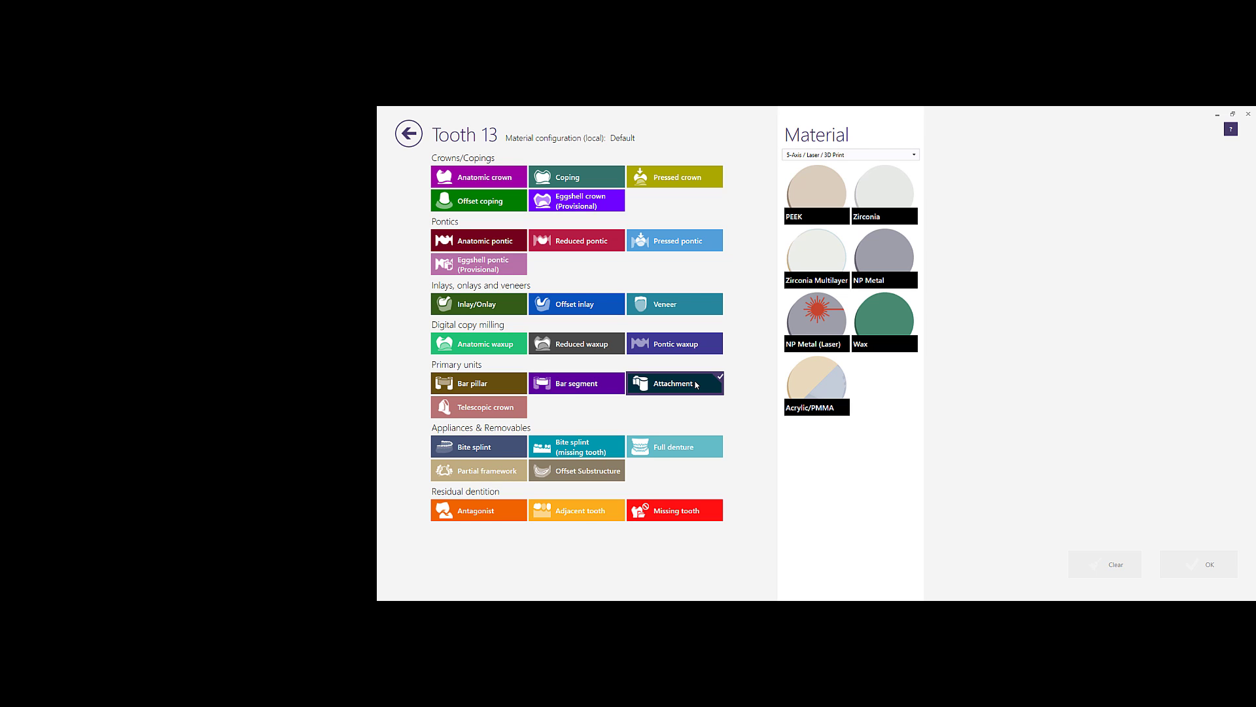
Review the veneer indication for tooth 13, then compare the bite splint with its missing-tooth variant
click(681, 308)
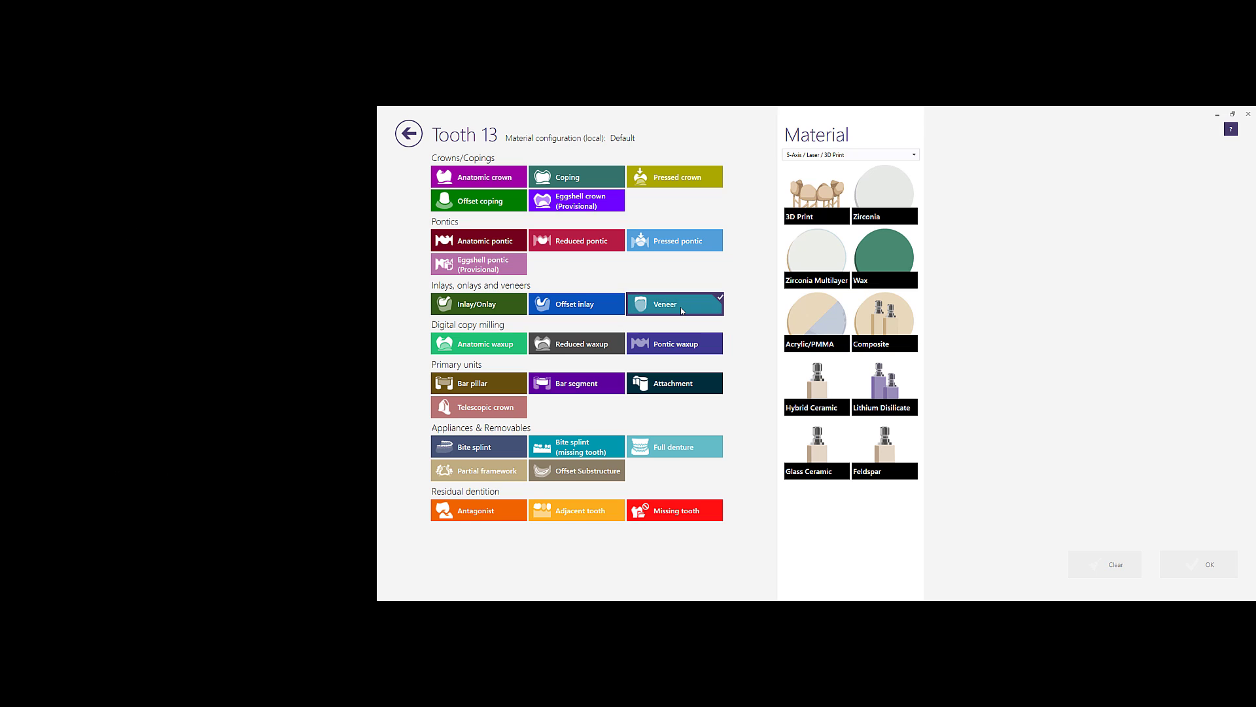
click(510, 449)
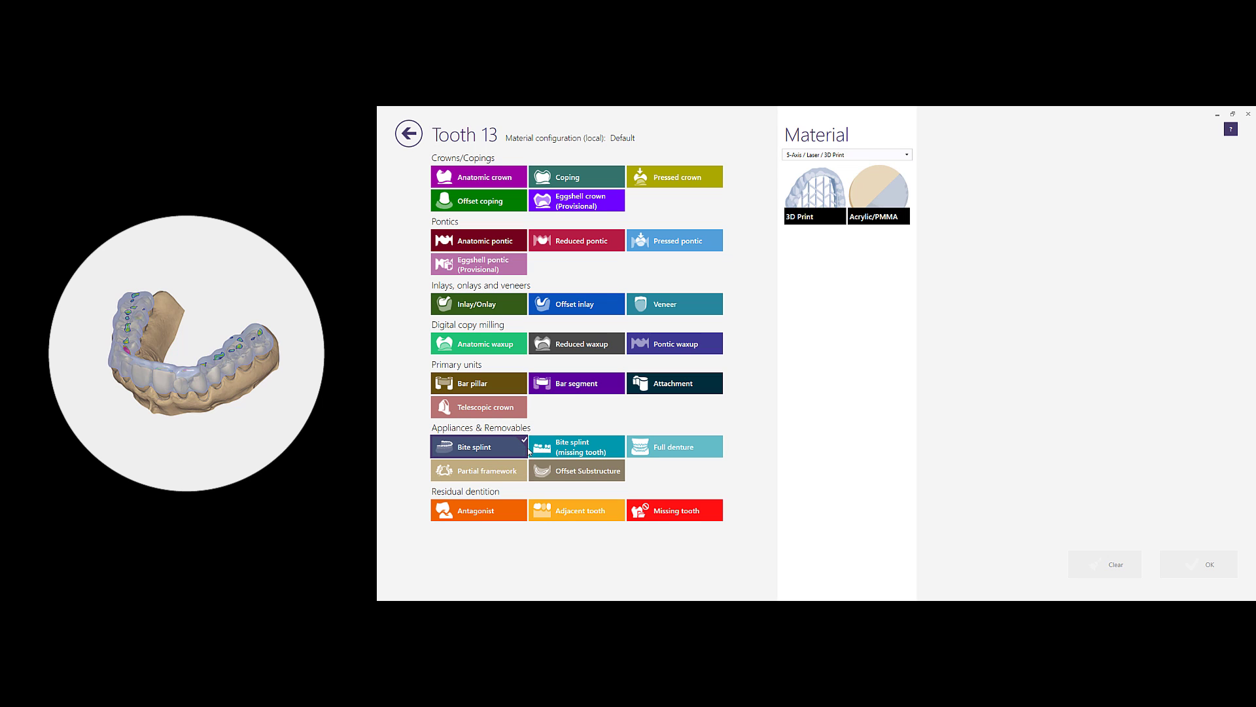
click(604, 447)
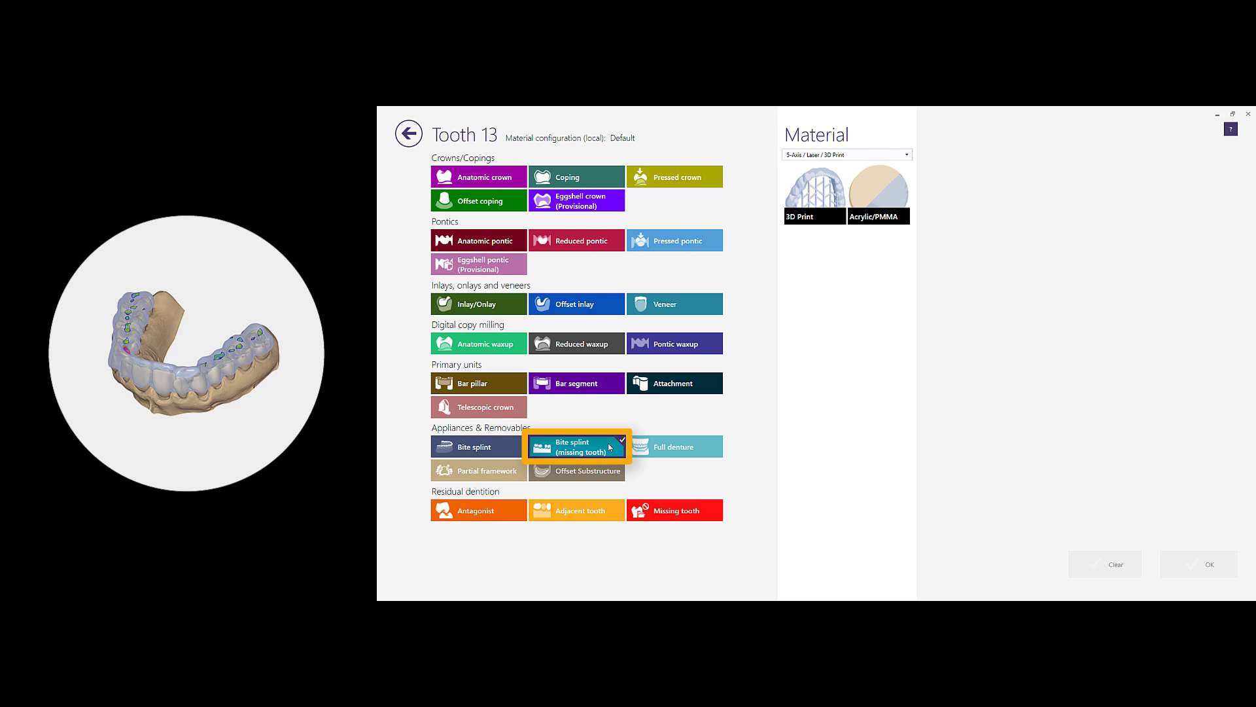
Compare the anatomic, reduced and pontic waxup indications for digital copy milling on tooth 13
click(508, 346)
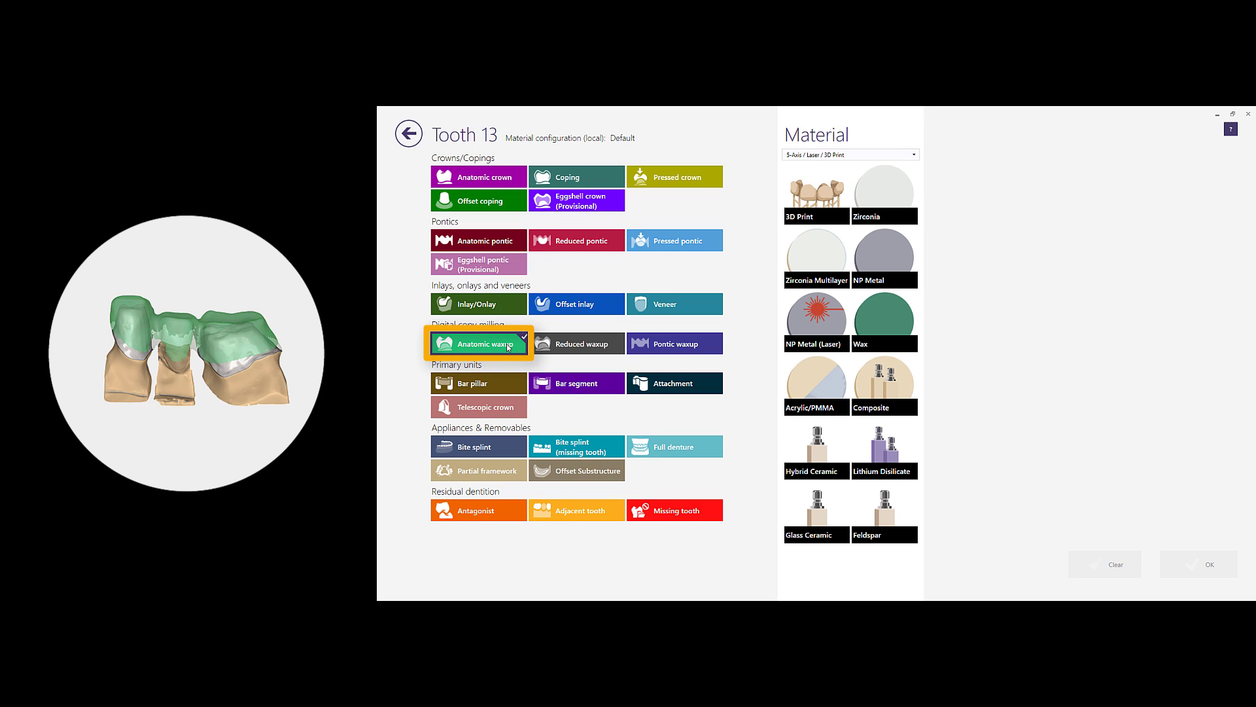
click(586, 345)
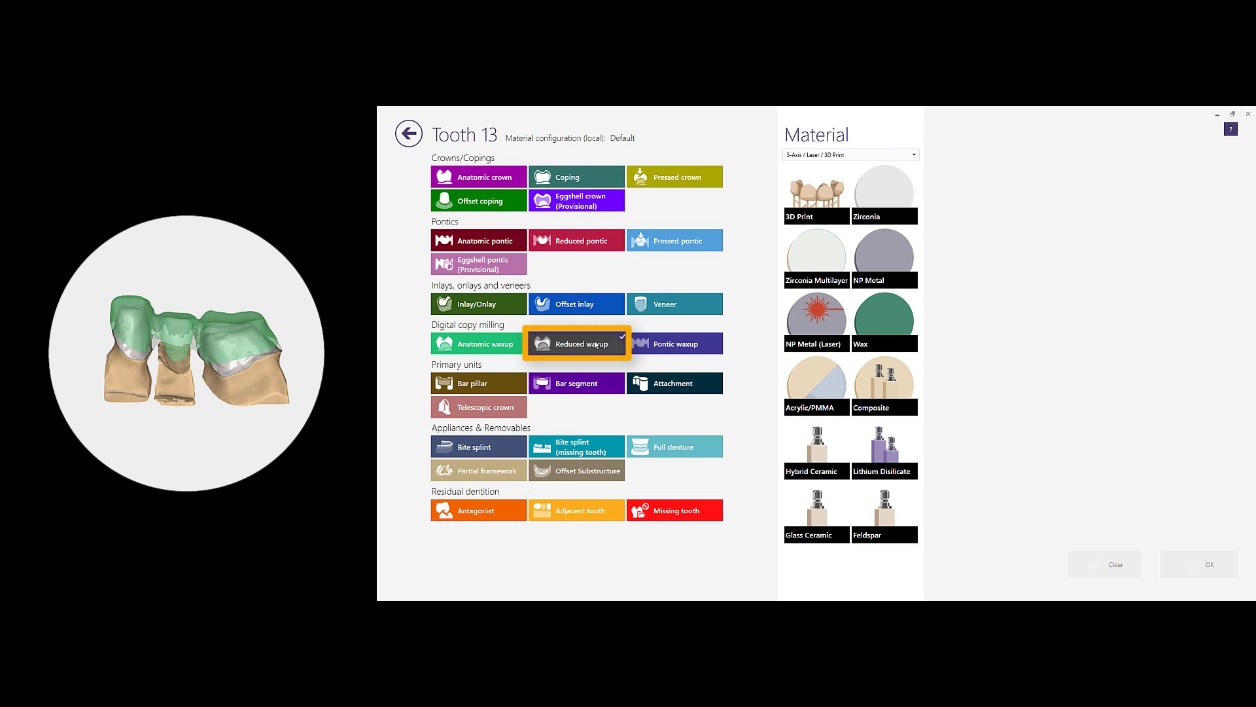
click(689, 344)
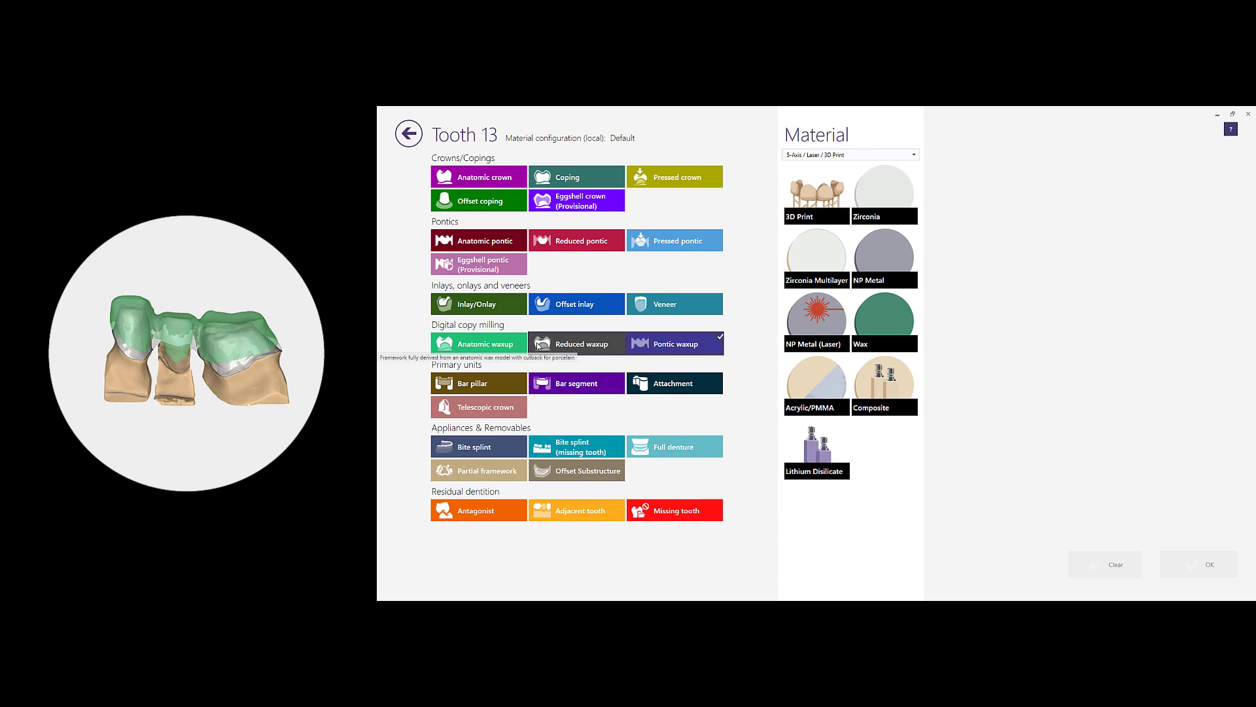
click(517, 348)
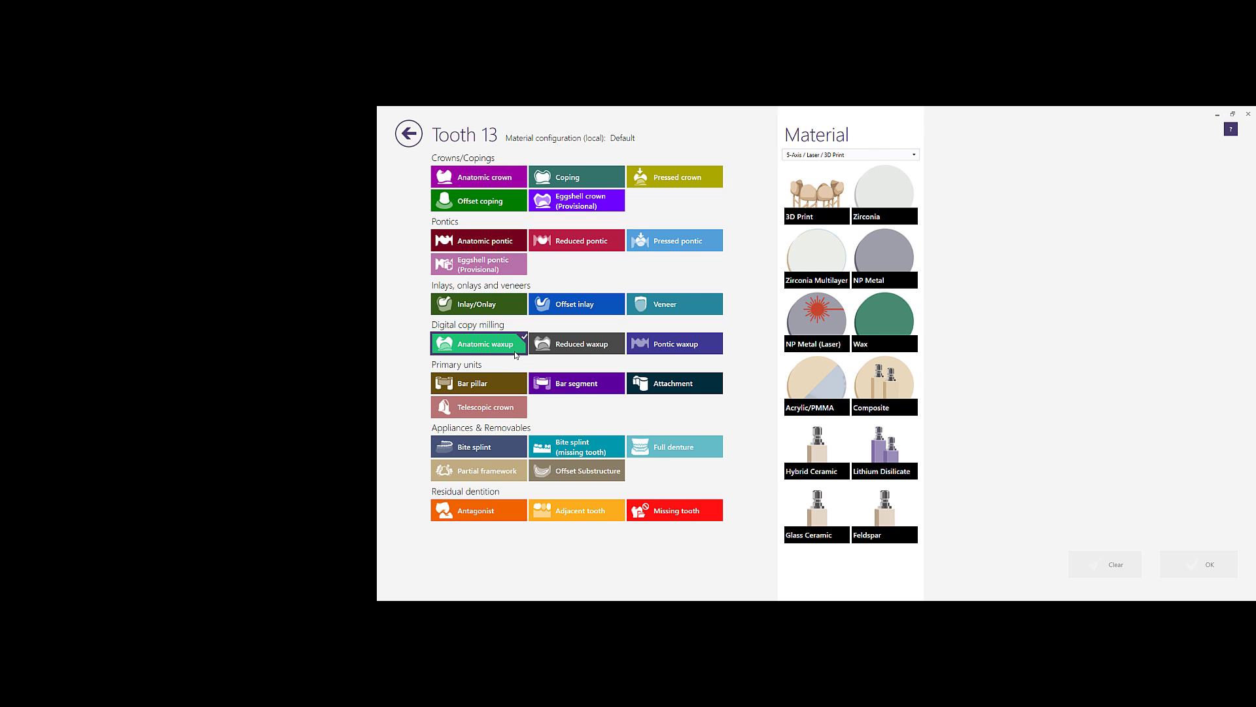
Review the partial framework, then compare the full denture's print and mill production options and their parameters
click(522, 472)
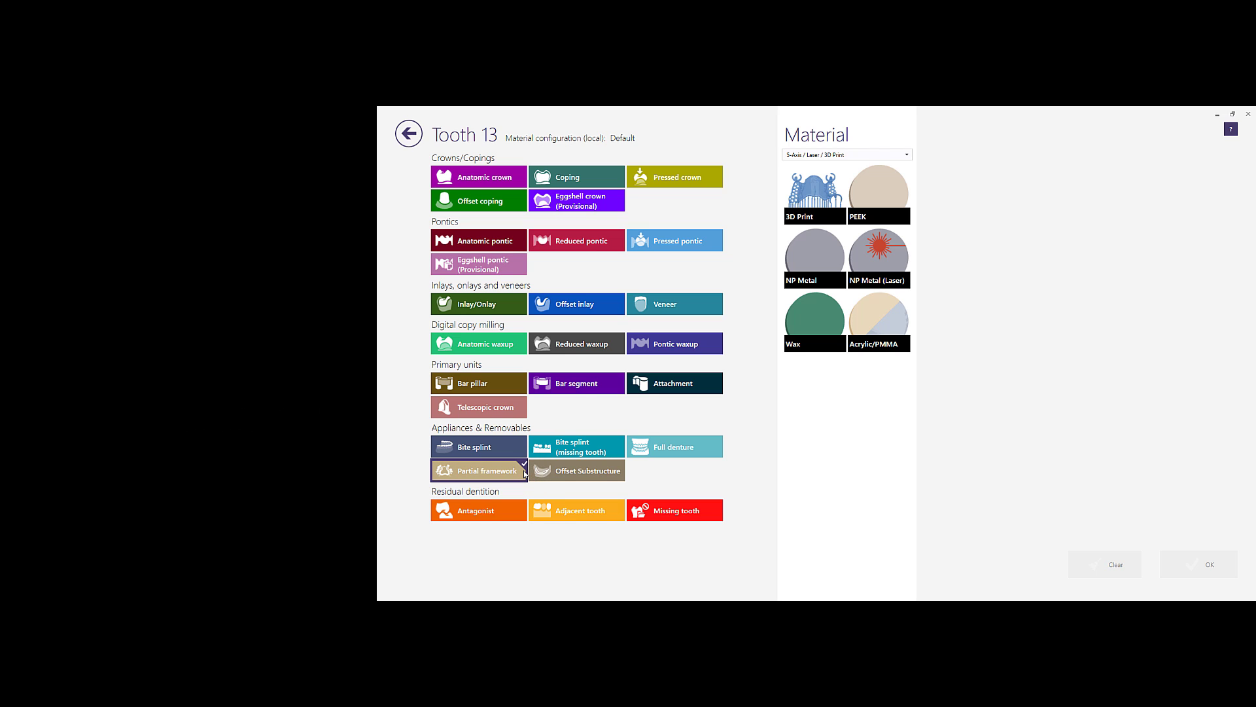
click(641, 452)
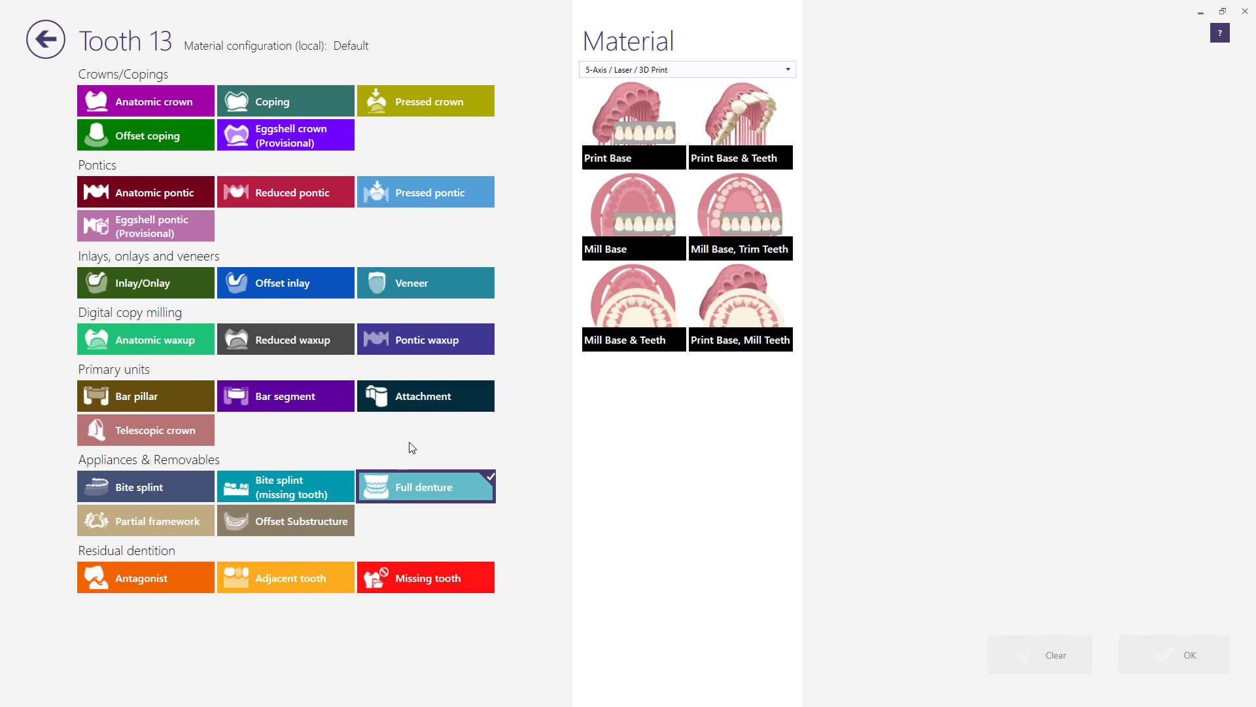
click(645, 144)
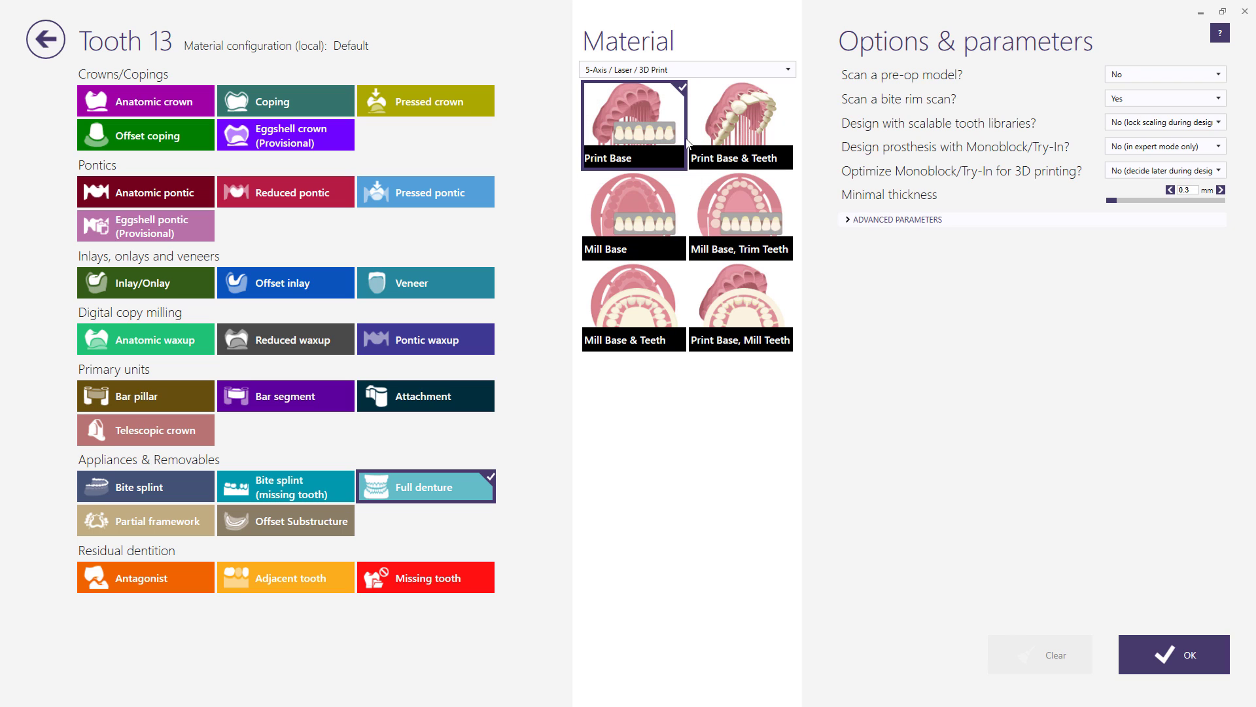
click(752, 140)
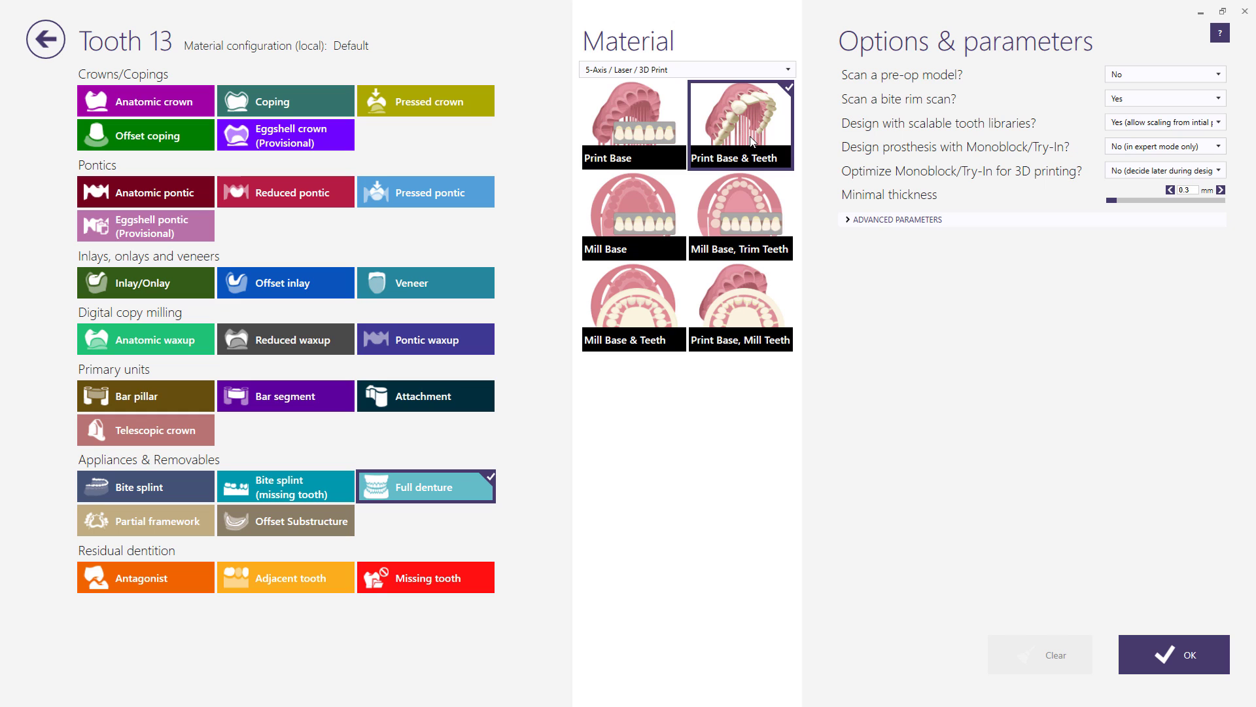
click(755, 326)
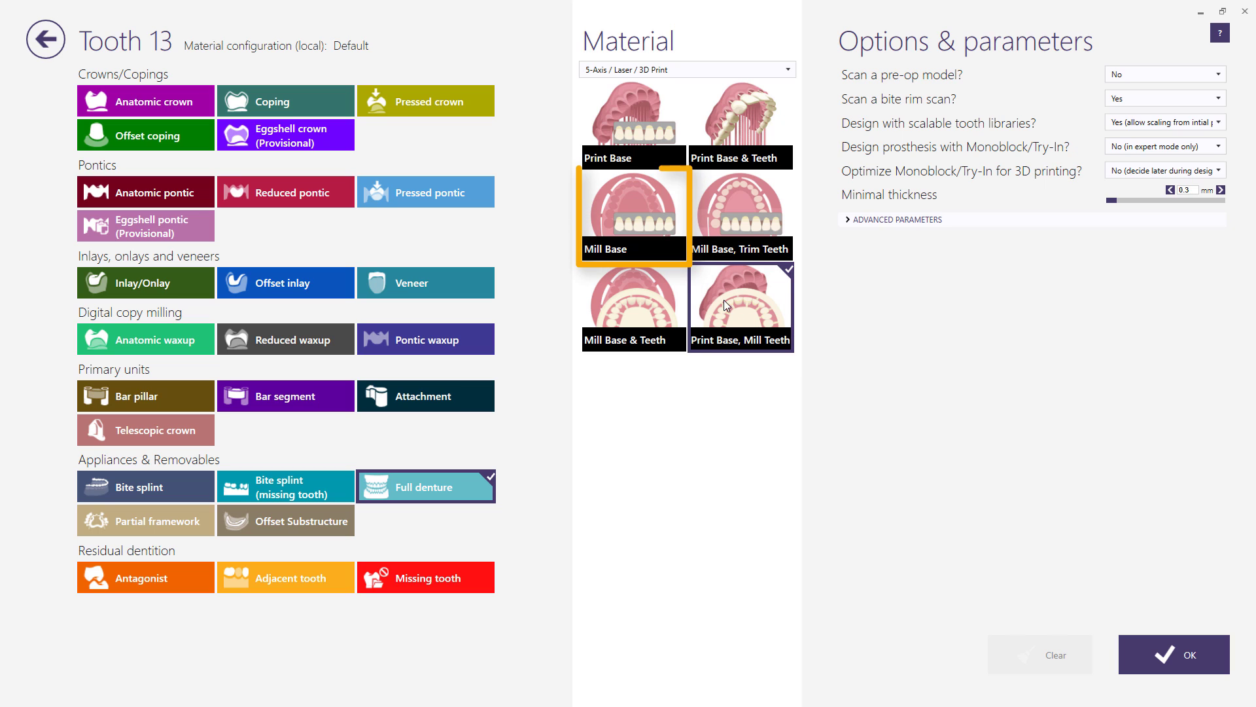
click(649, 229)
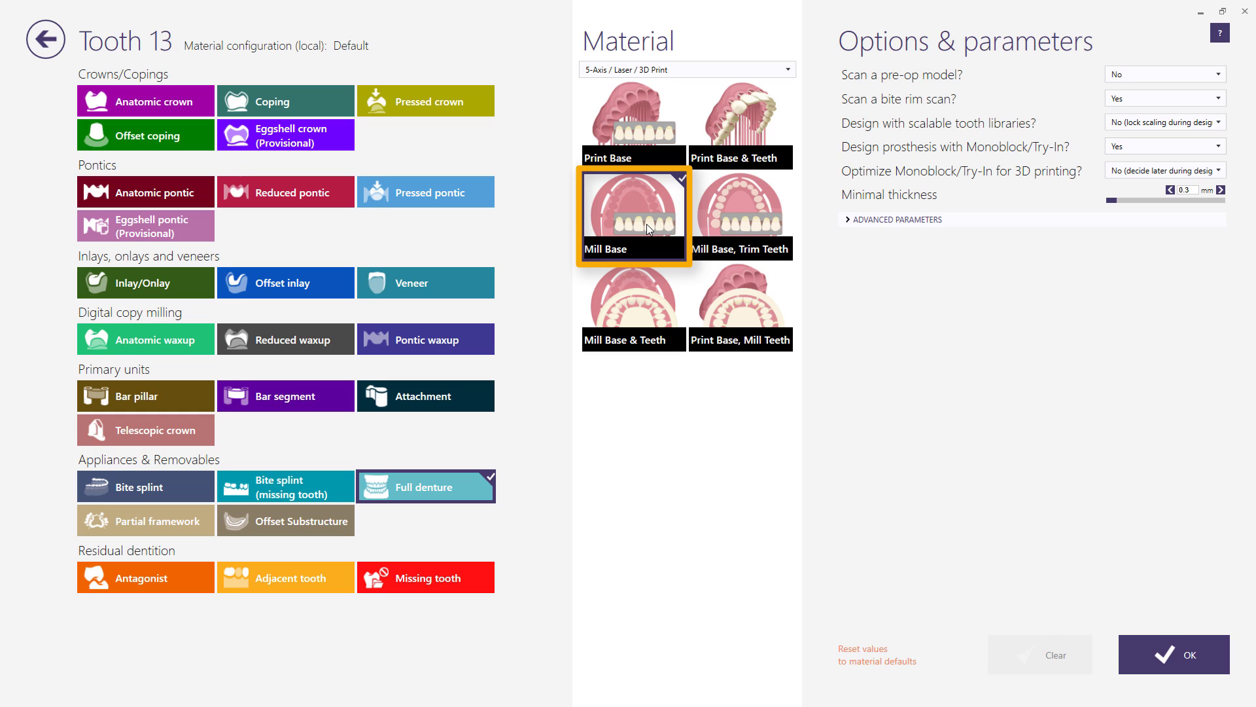
click(642, 306)
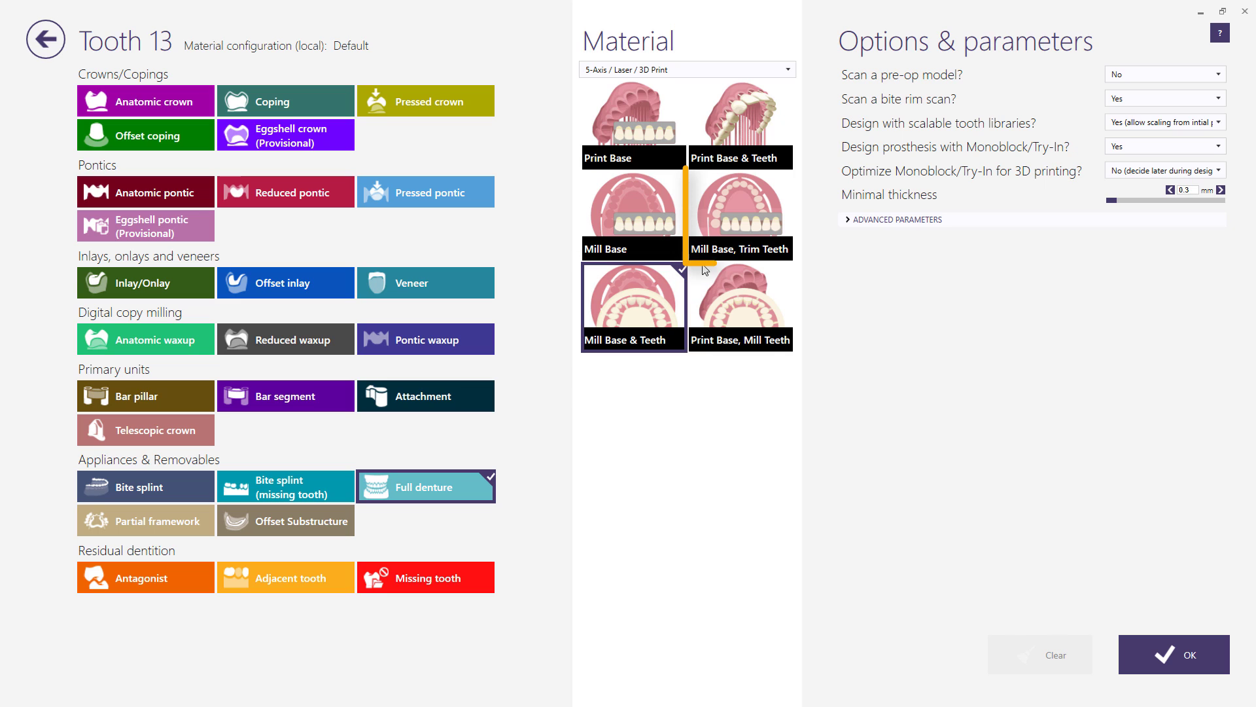
click(750, 234)
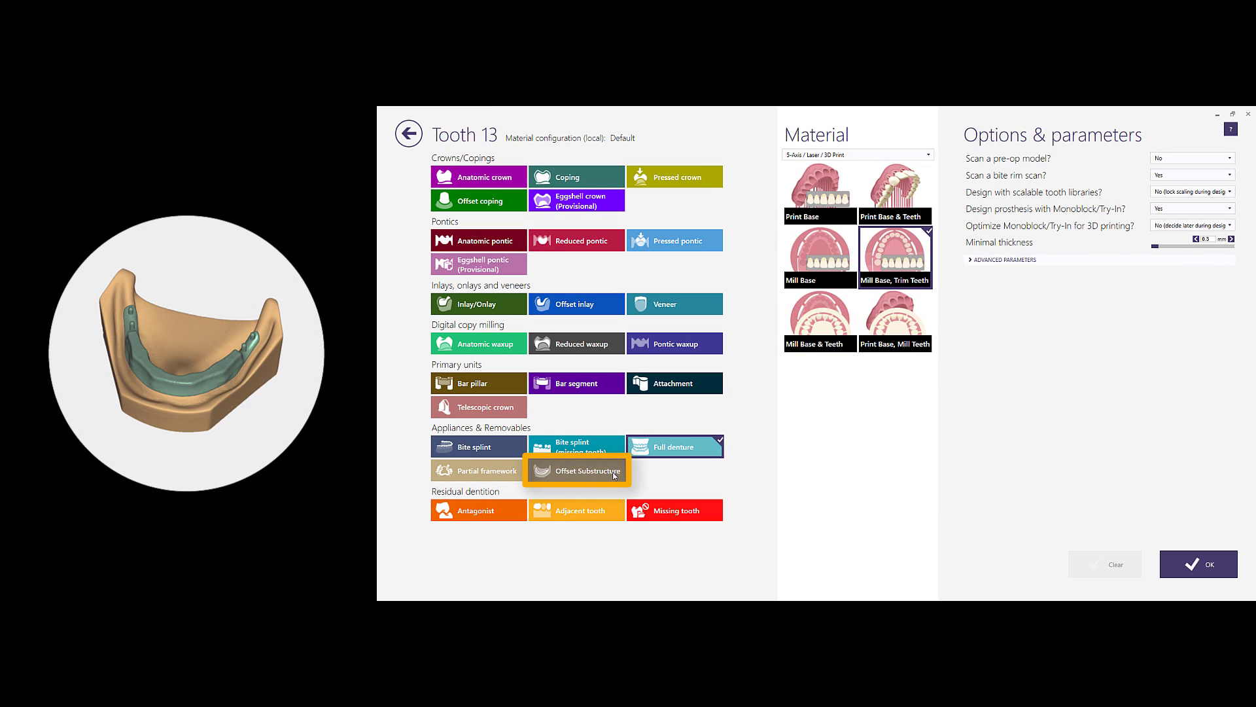
Review the offset substructure, then compare the missing tooth, adjacent tooth and antagonist designations for tooth 13
click(615, 476)
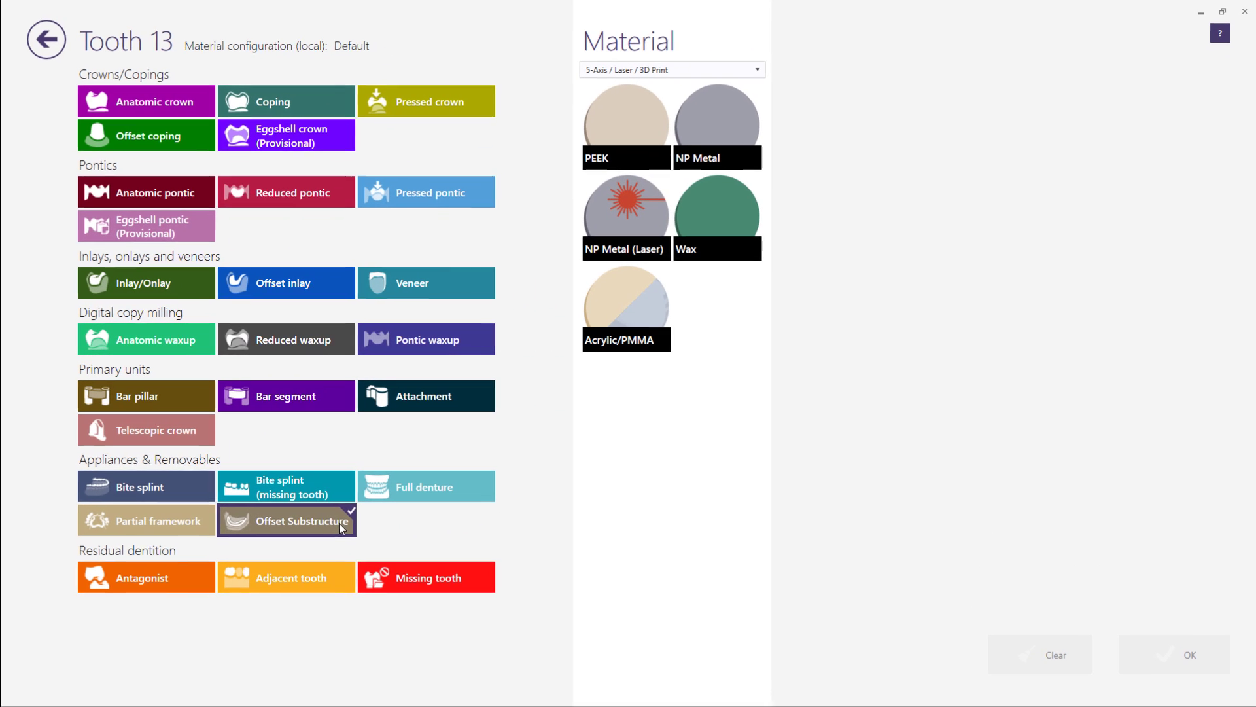
click(368, 583)
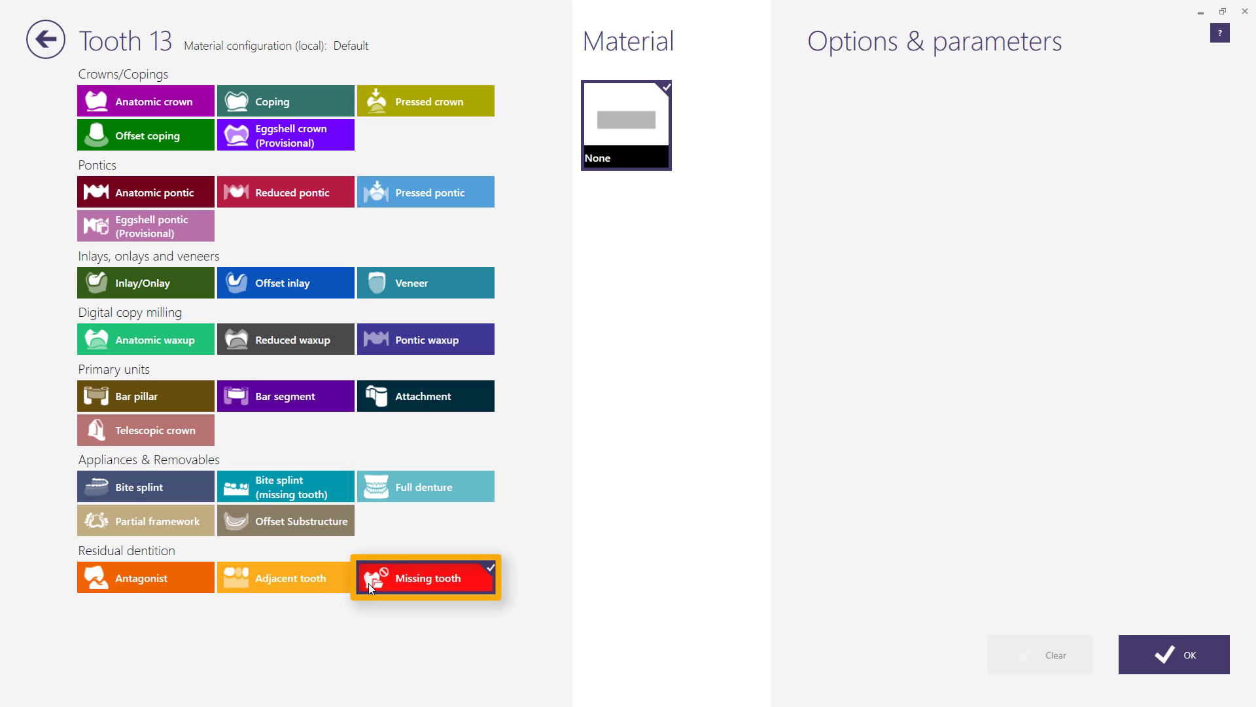
click(336, 583)
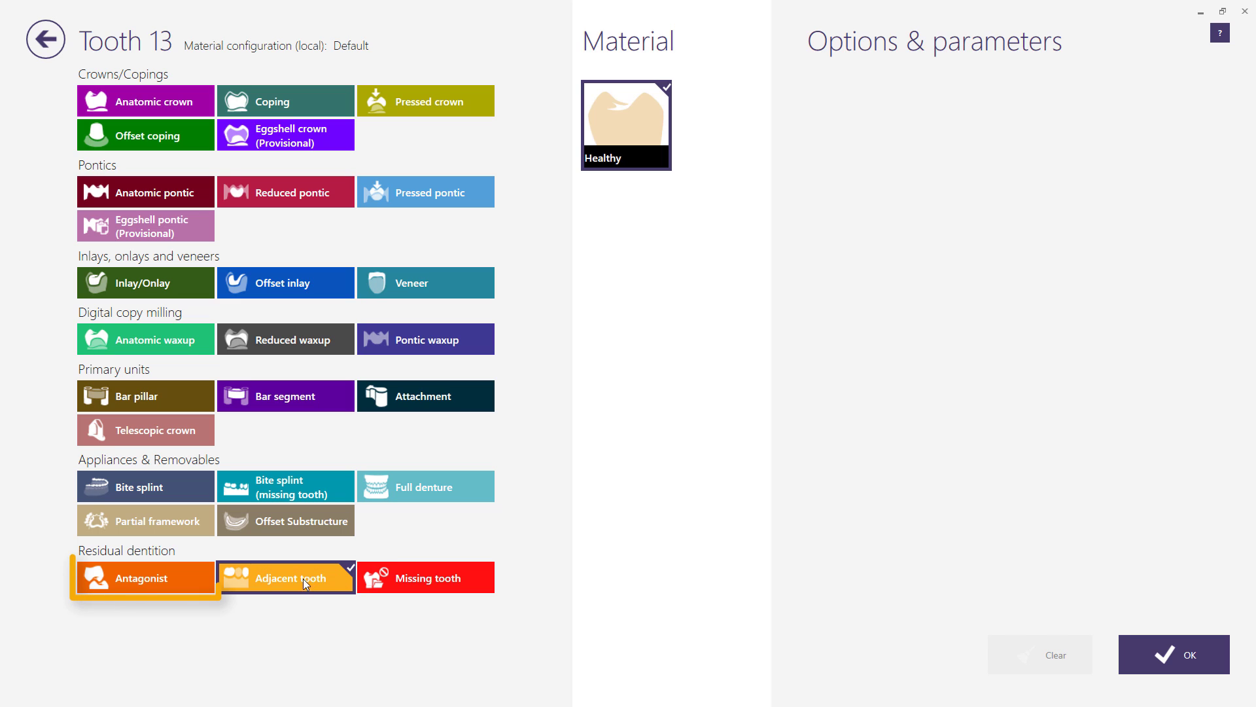
click(189, 583)
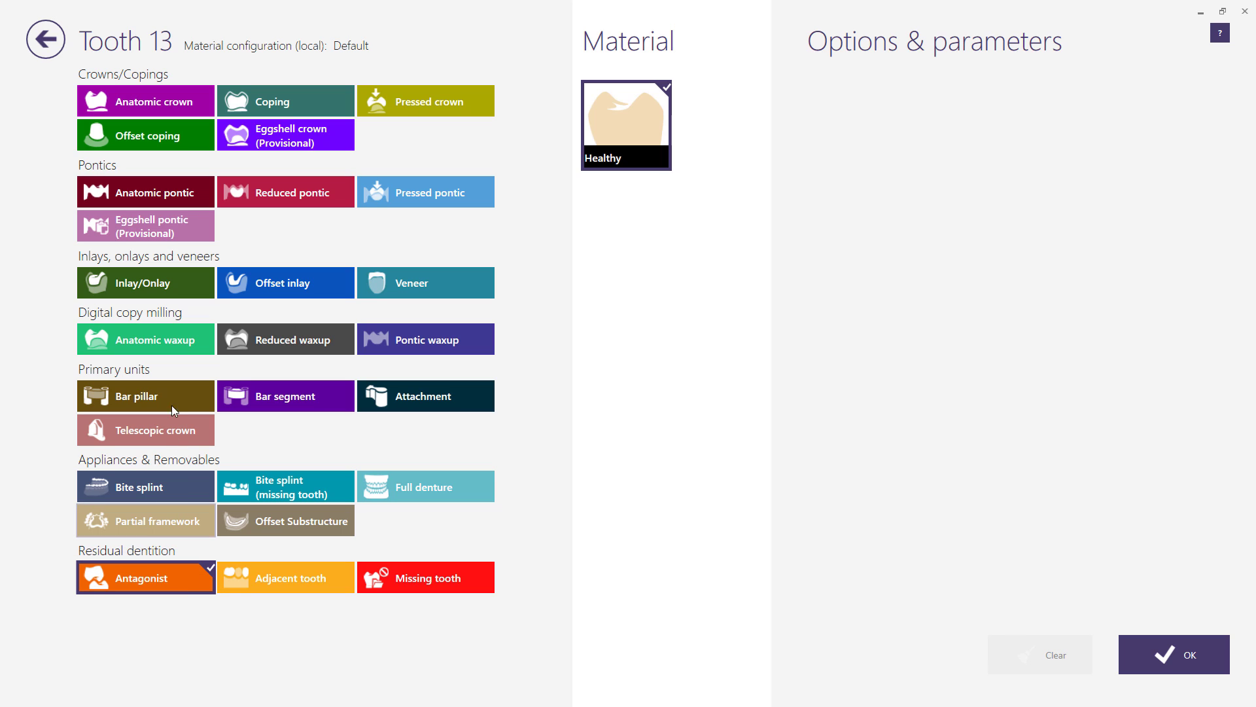
Assign an anatomic crown to tooth 13 and choose Feldspar from the 5-Axis / Laser / 3D Print materials
click(156, 103)
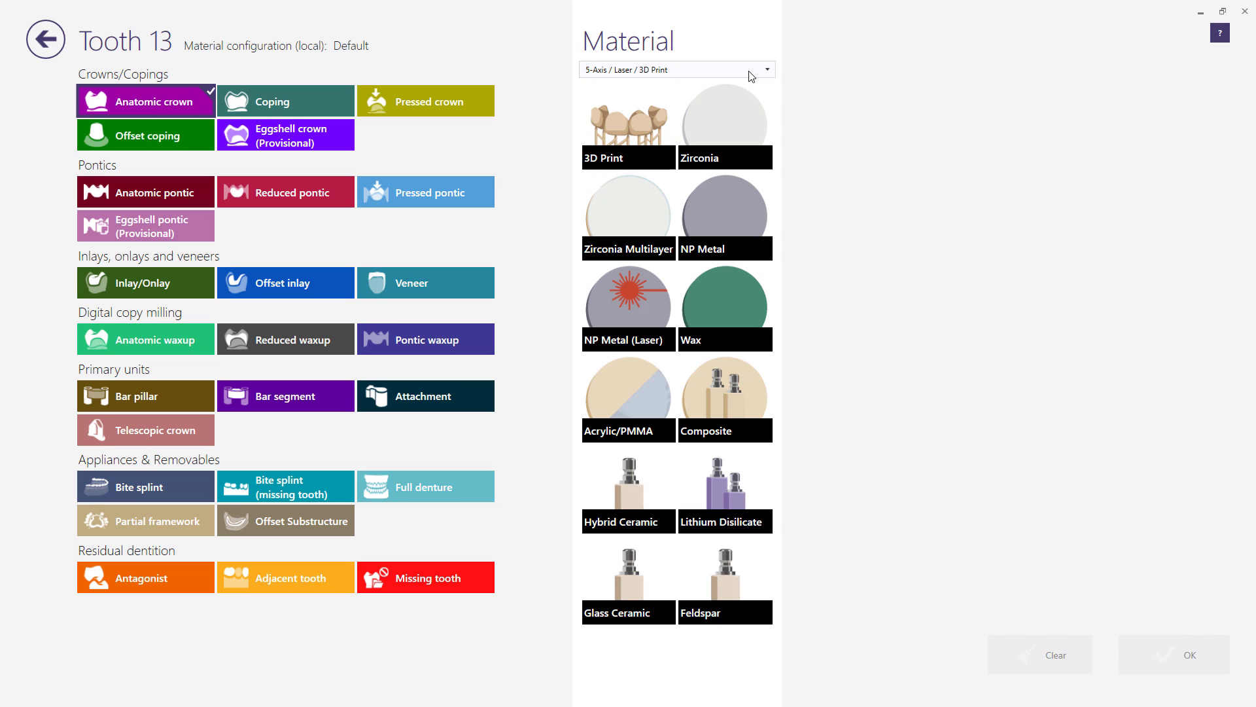
click(769, 70)
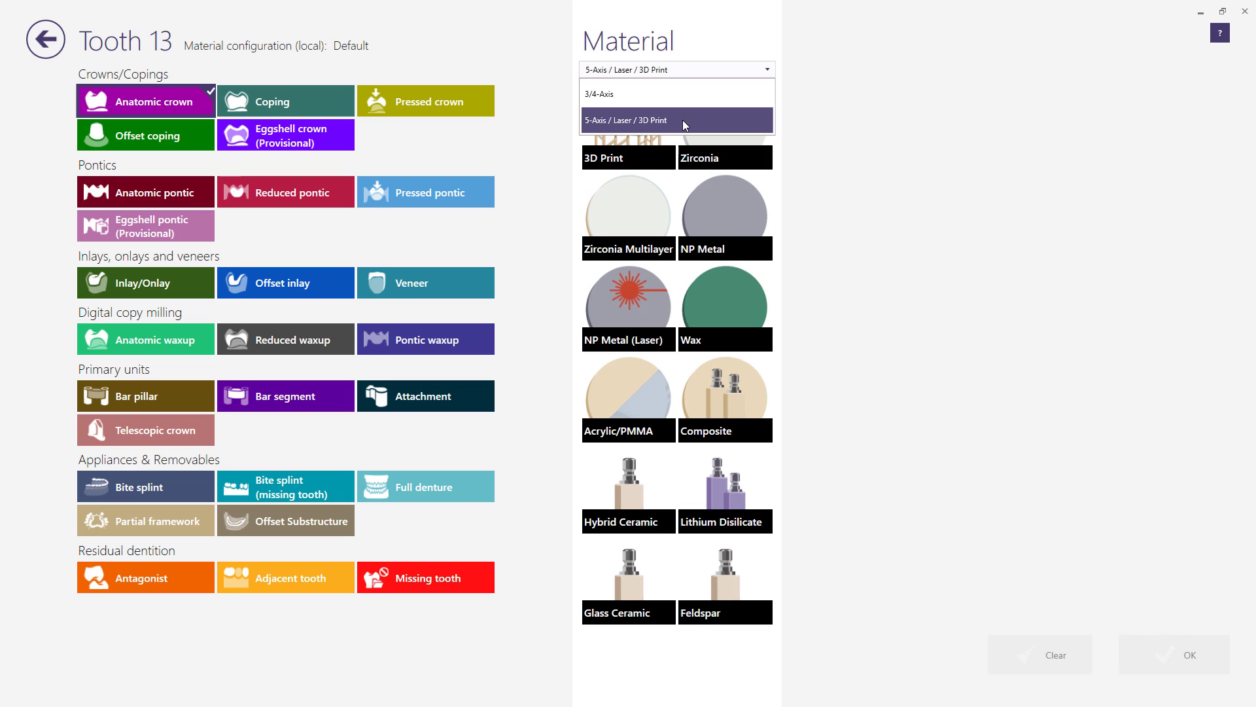
click(788, 99)
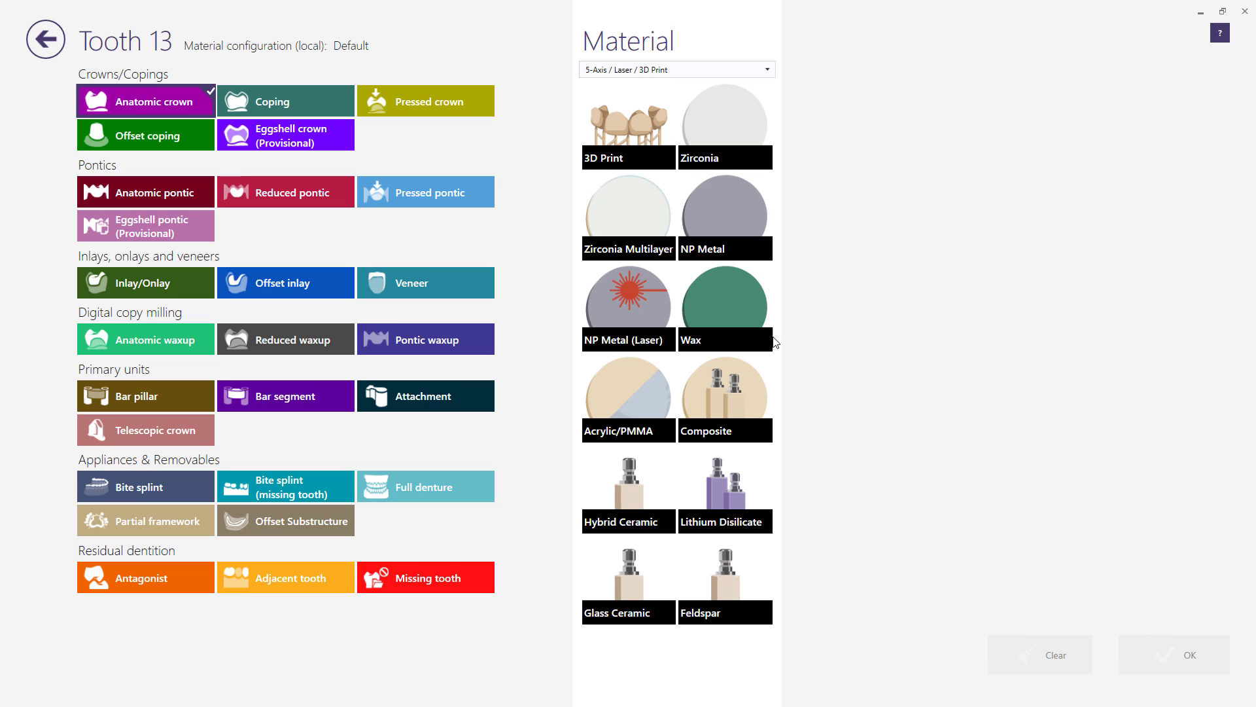
click(736, 583)
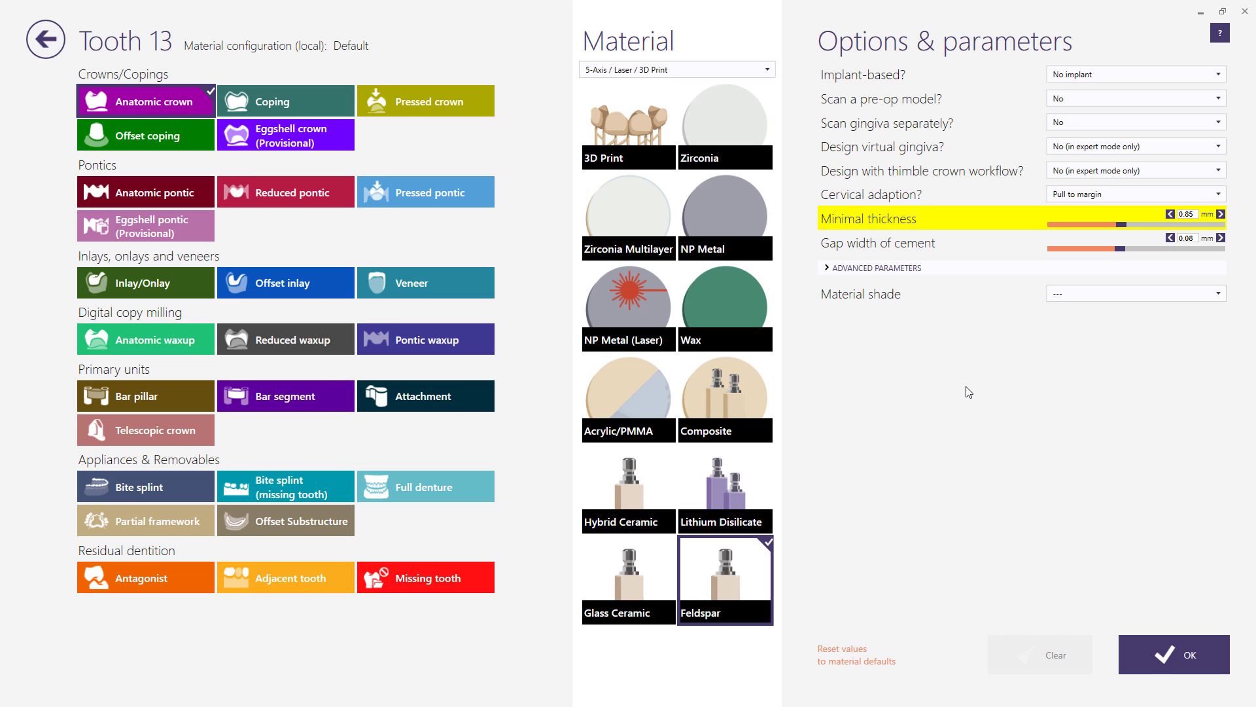
Review the implant-based options for the tooth 13 crown, leaving the list without choosing another one
click(1220, 76)
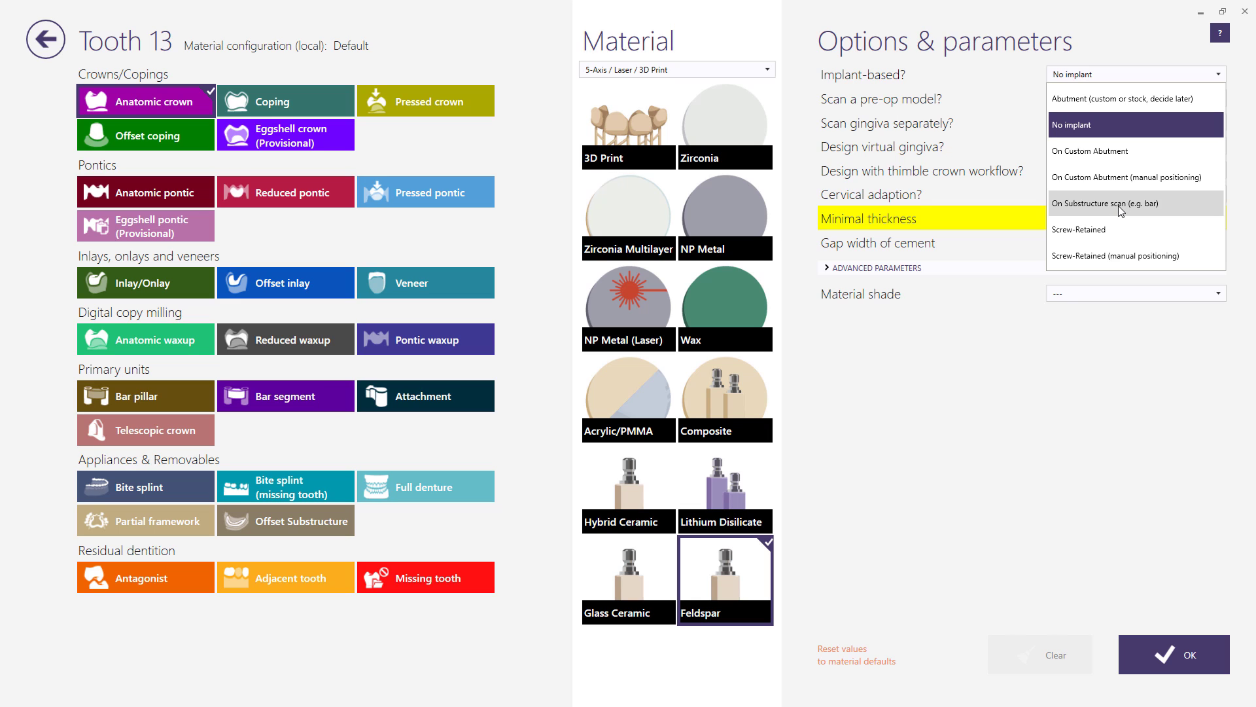
click(1244, 140)
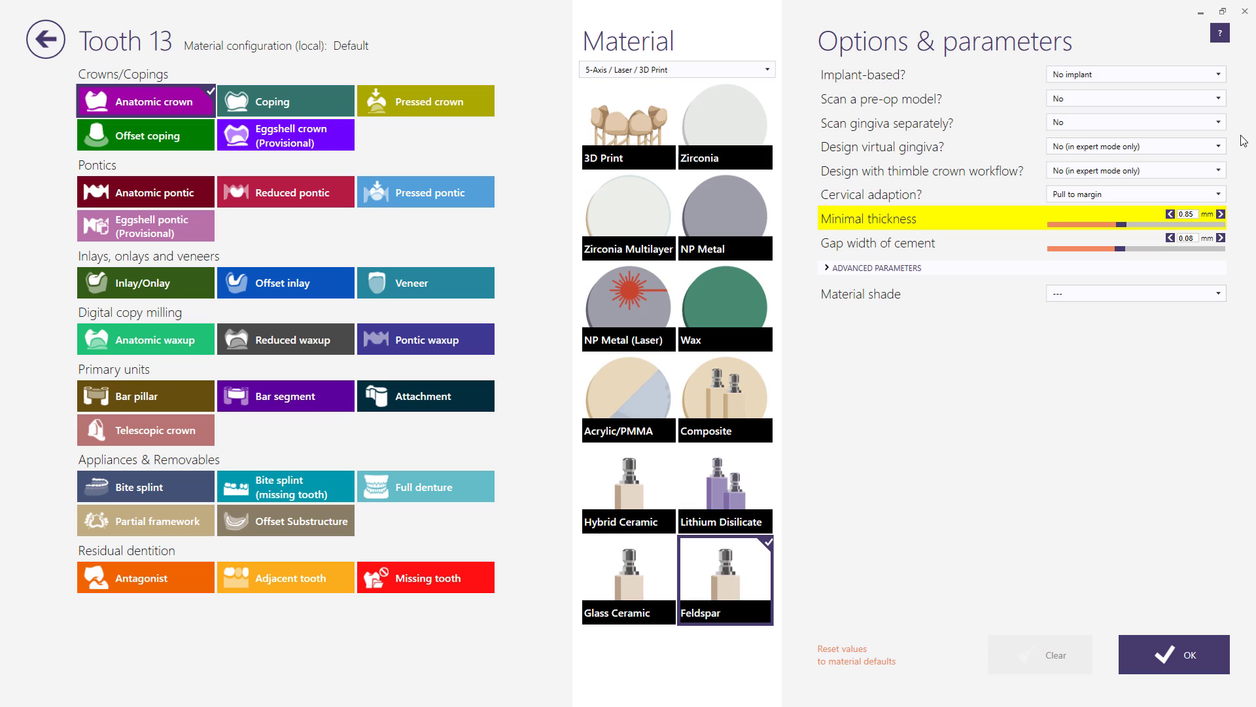
Enable scanning a pre-op model for the tooth 13 crown and review the choices for scanning the gingiva separately
click(1220, 100)
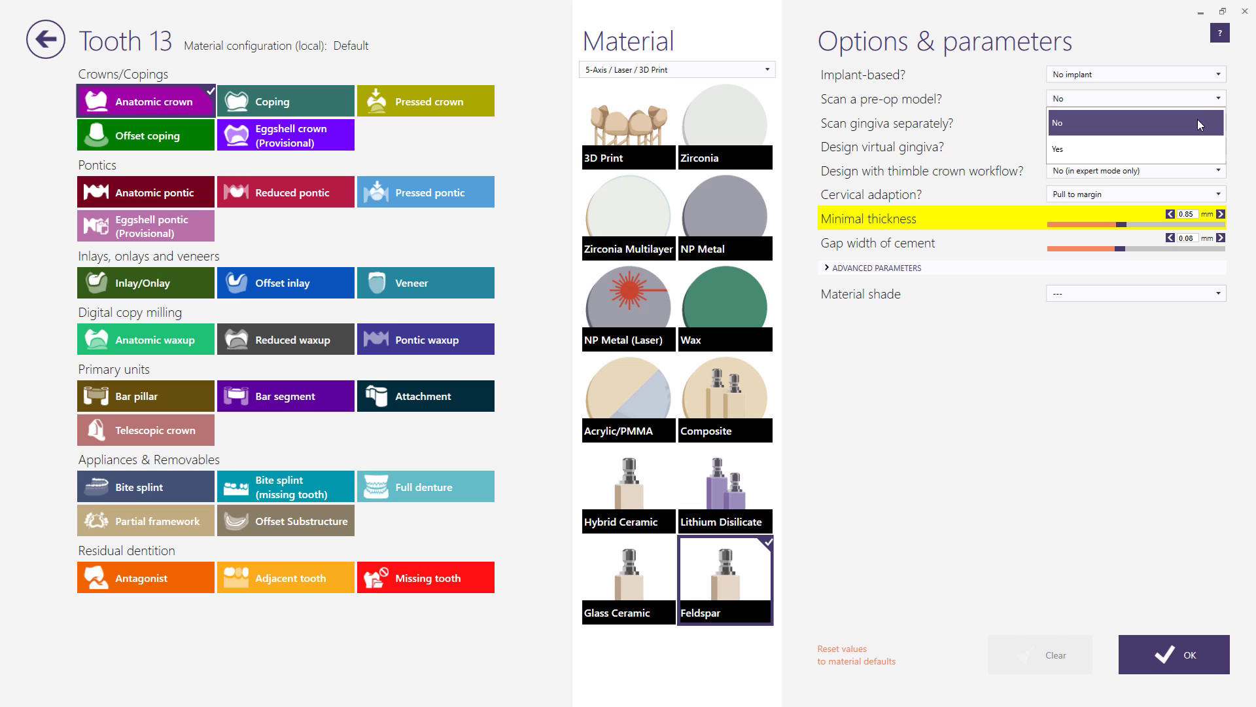
click(1183, 150)
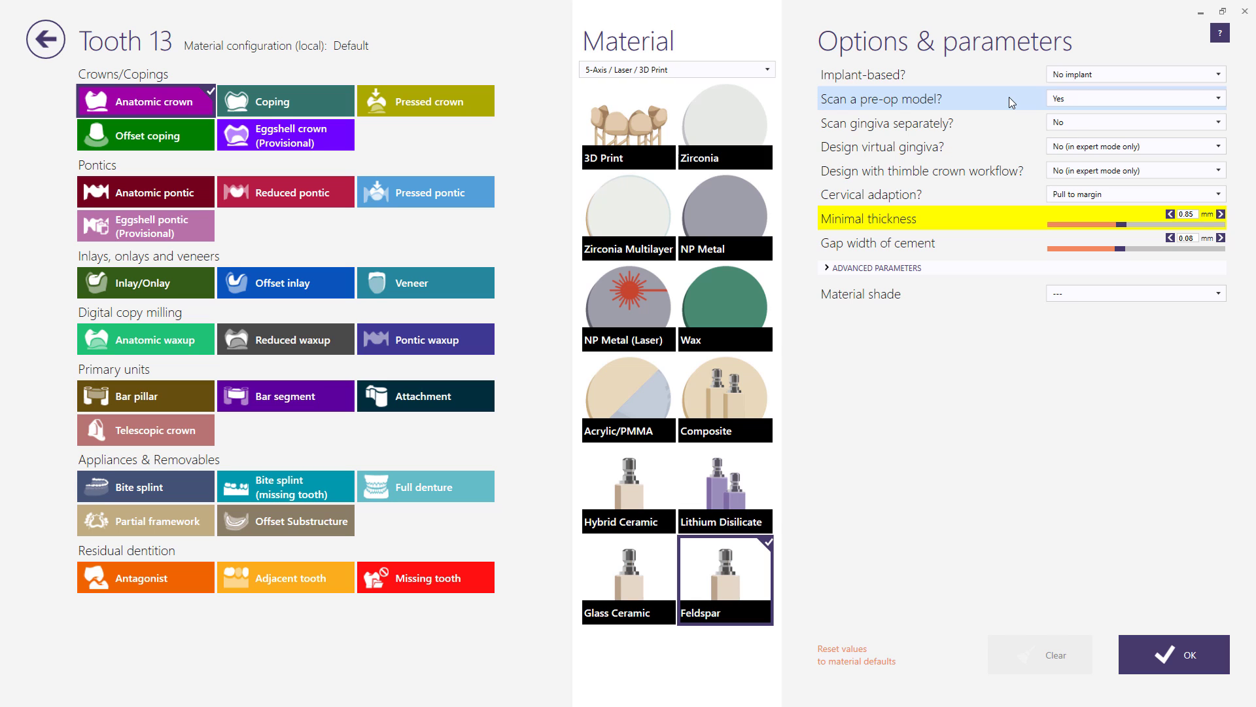
click(1219, 123)
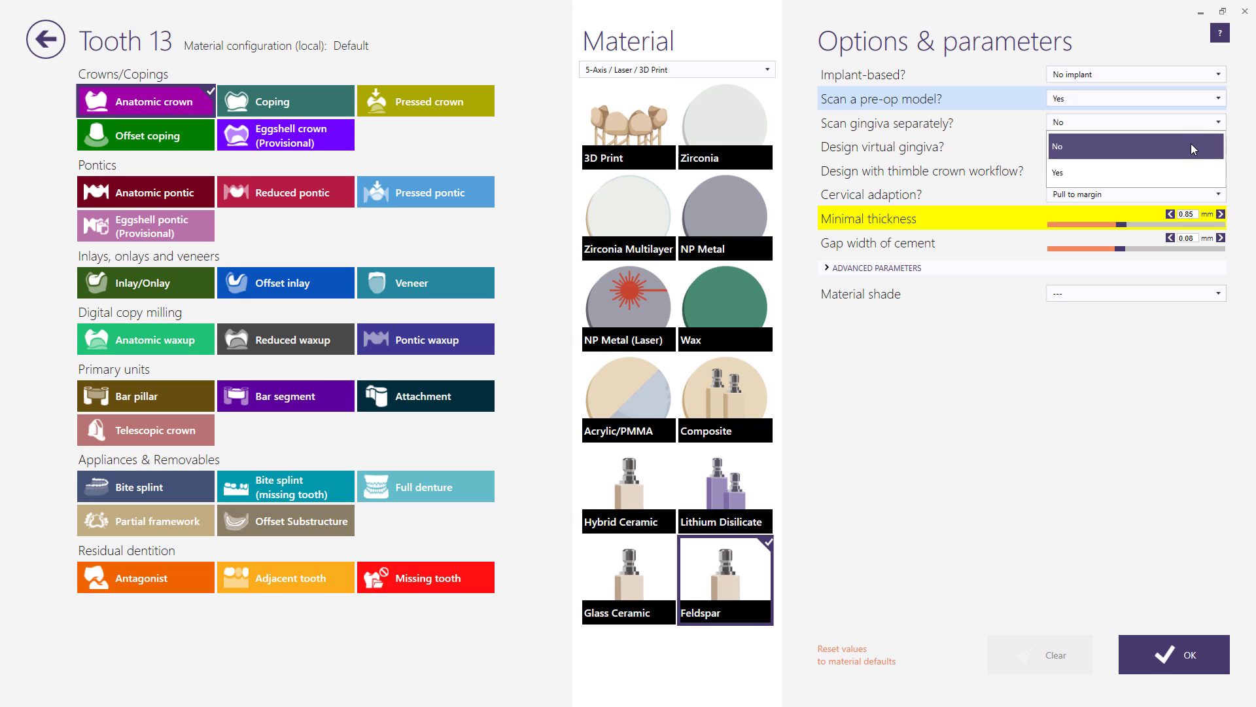
click(1243, 123)
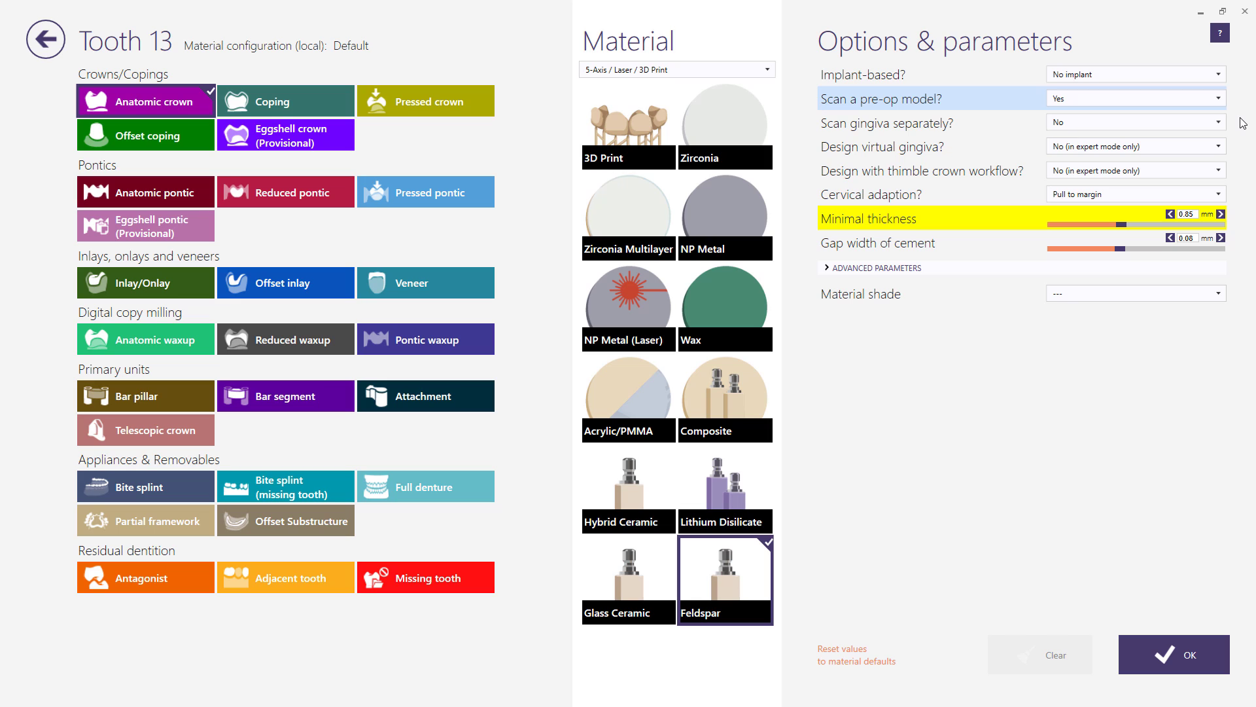
Review the virtual gingiva, thimble crown workflow and cervical adaption choices for the tooth 13 crown without changing them
click(1217, 147)
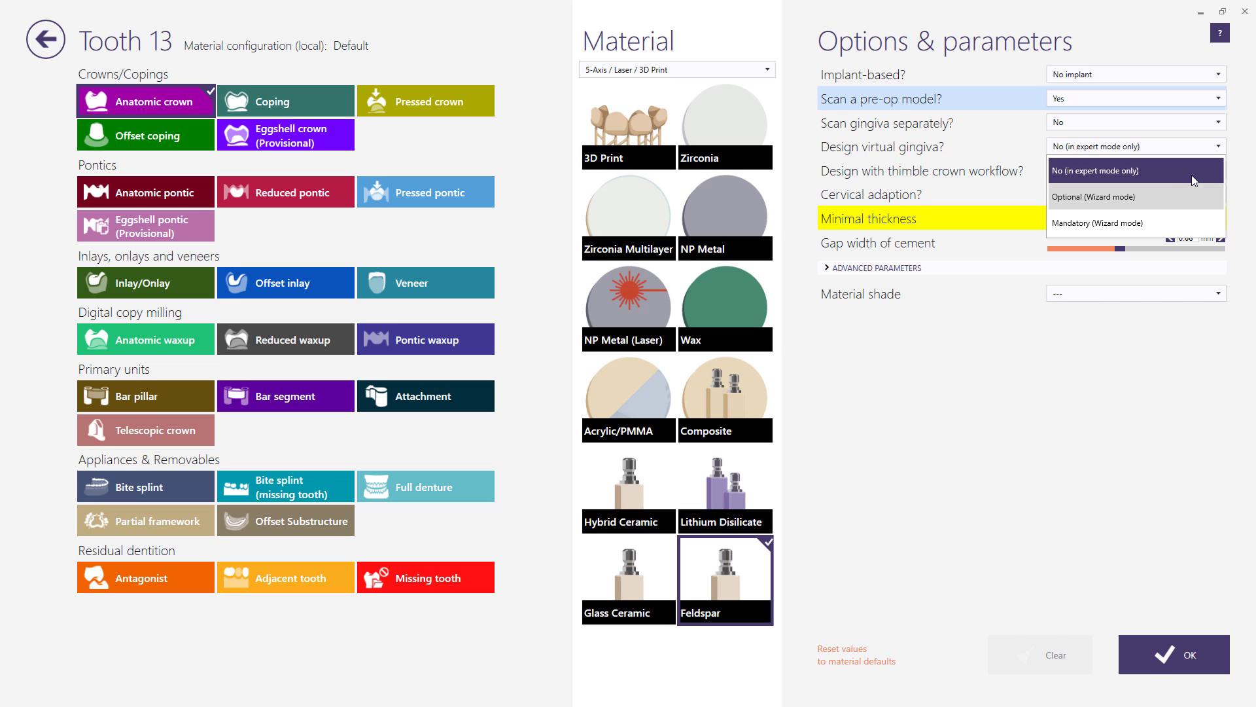
click(1238, 153)
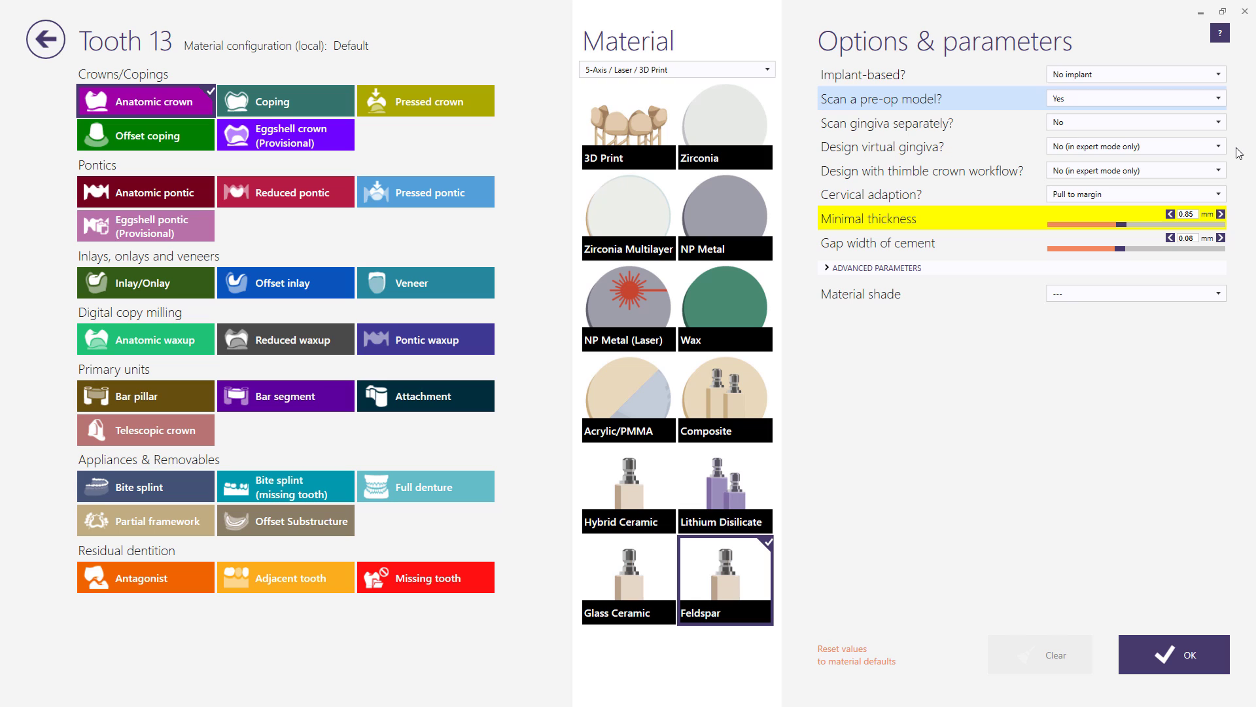
click(1216, 171)
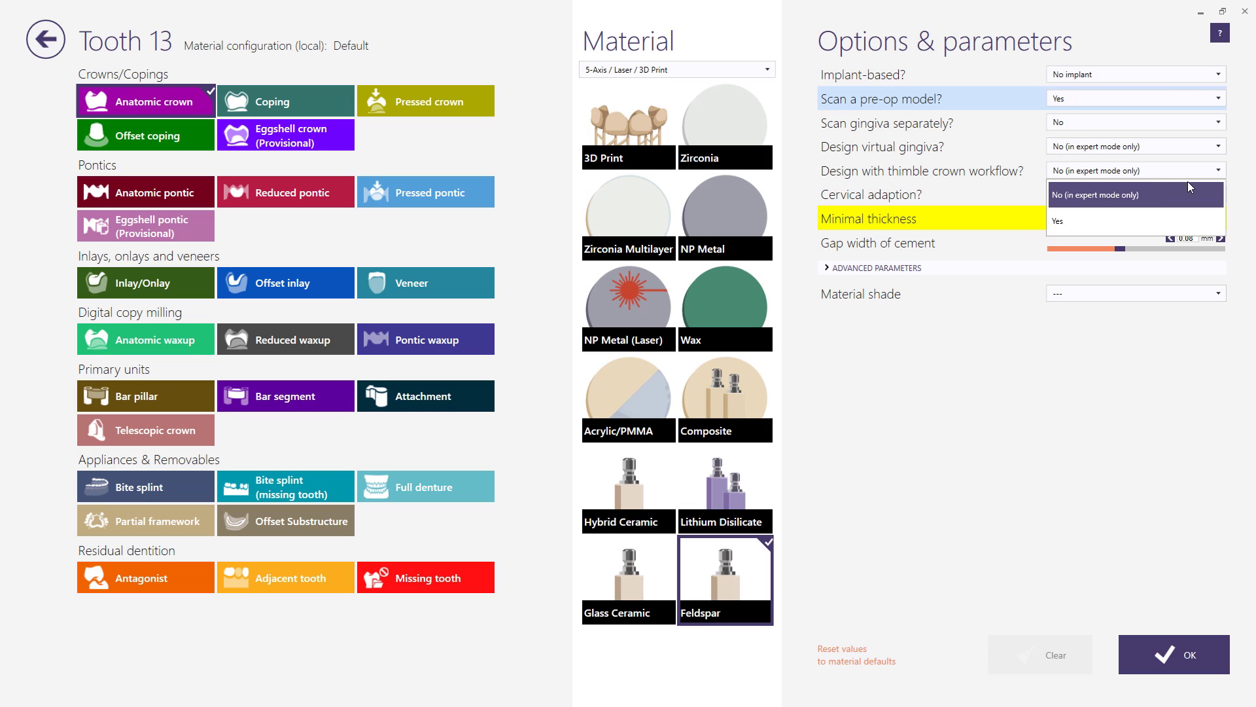
click(1237, 176)
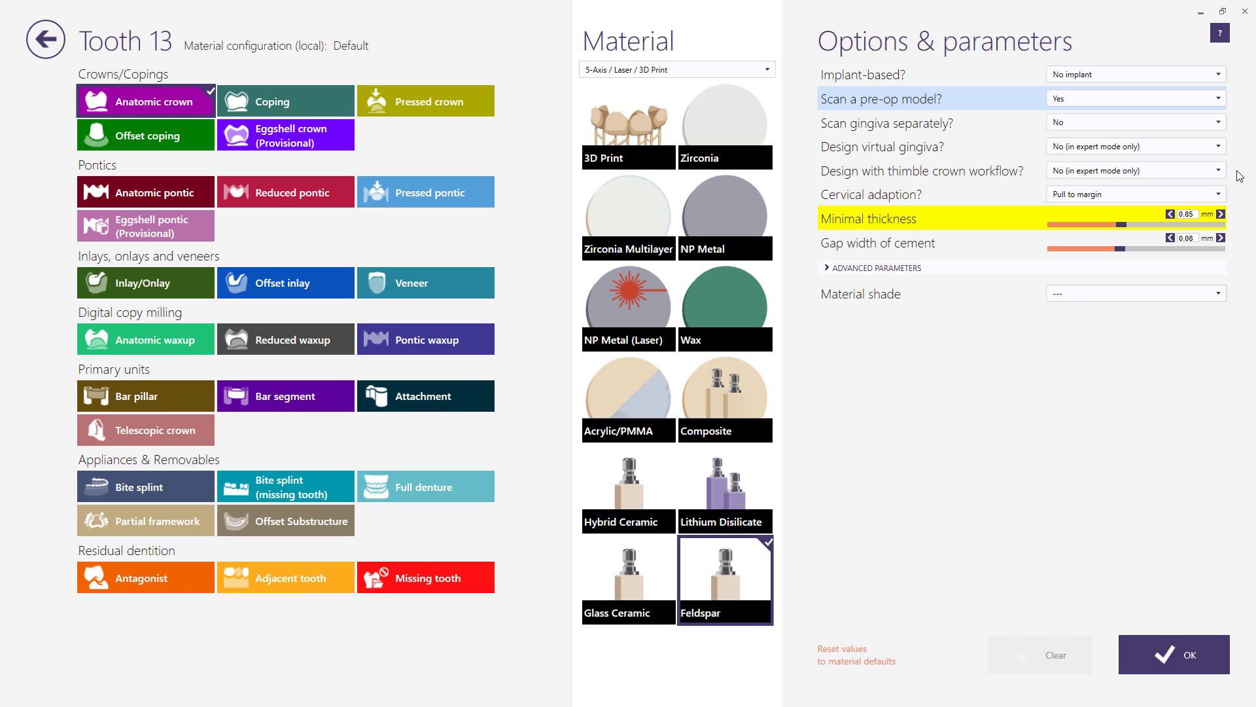
click(1219, 195)
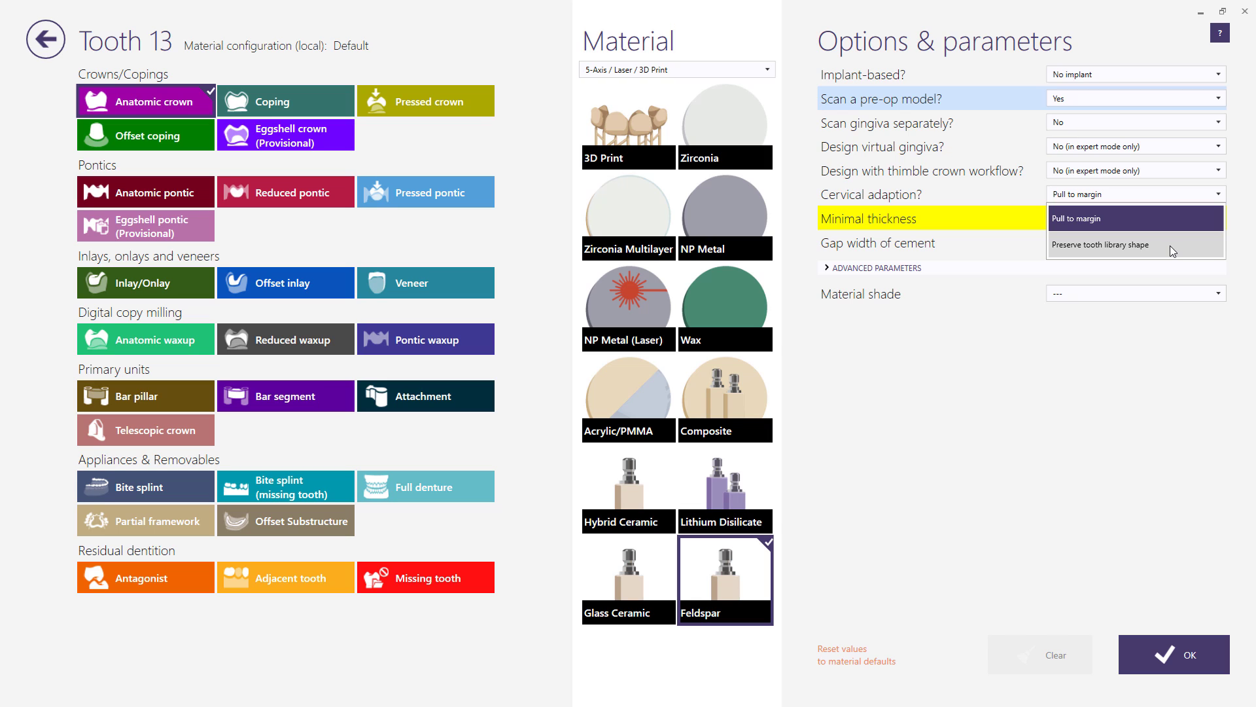
click(1247, 199)
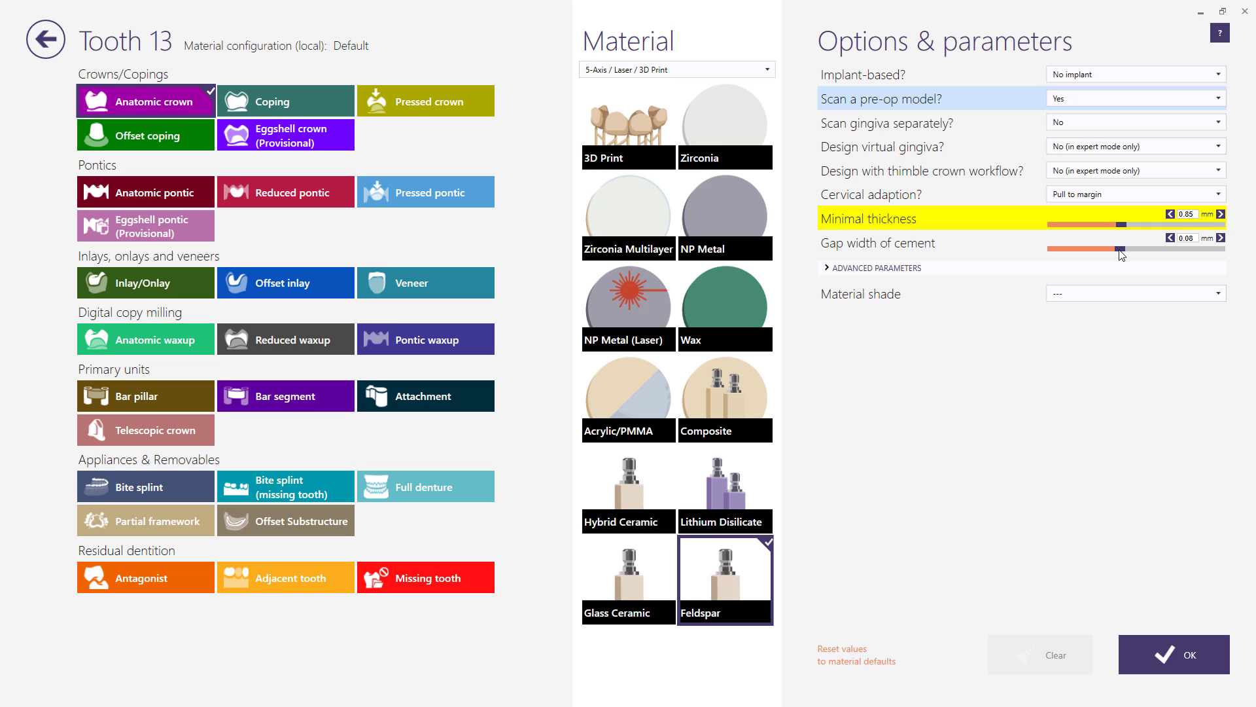
Set the crown's gap width of cement to 0.061 mm and check the material shade choices
drag(1120, 251, 1104, 254)
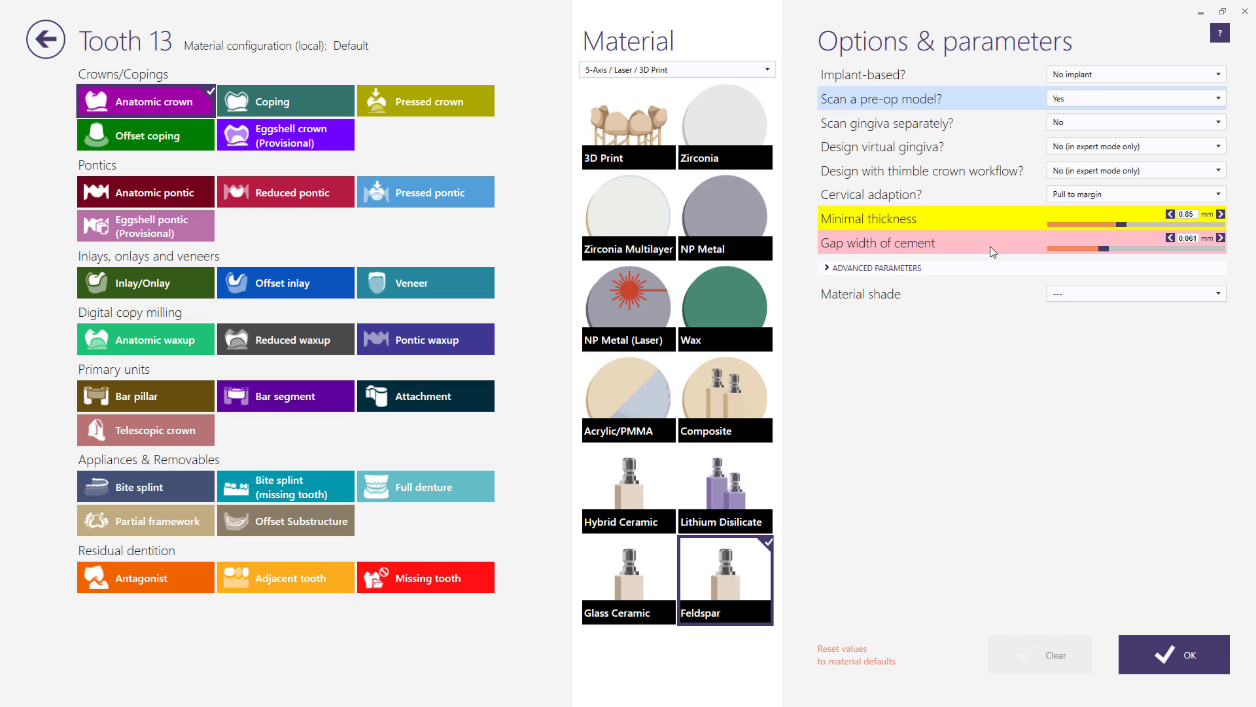
click(1220, 299)
click(1221, 298)
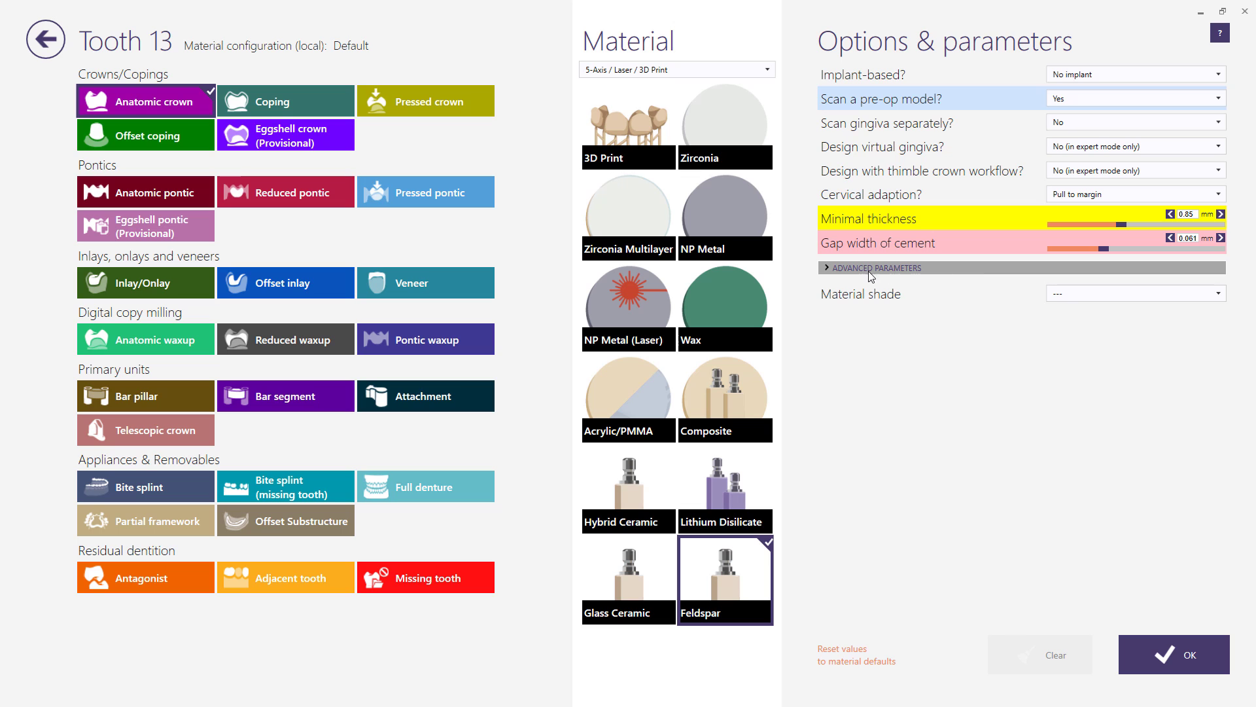
Show the advanced parameters, reset all values to the material defaults and accept the tooth 13 definition
click(827, 269)
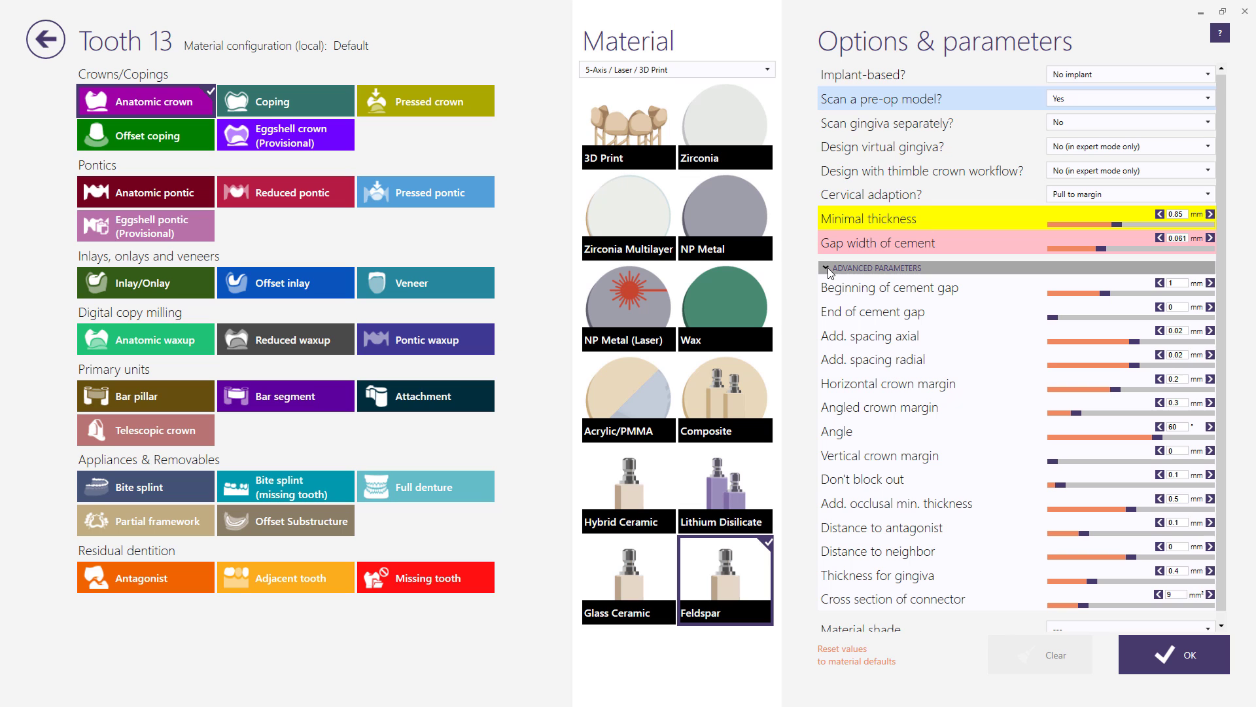
click(858, 653)
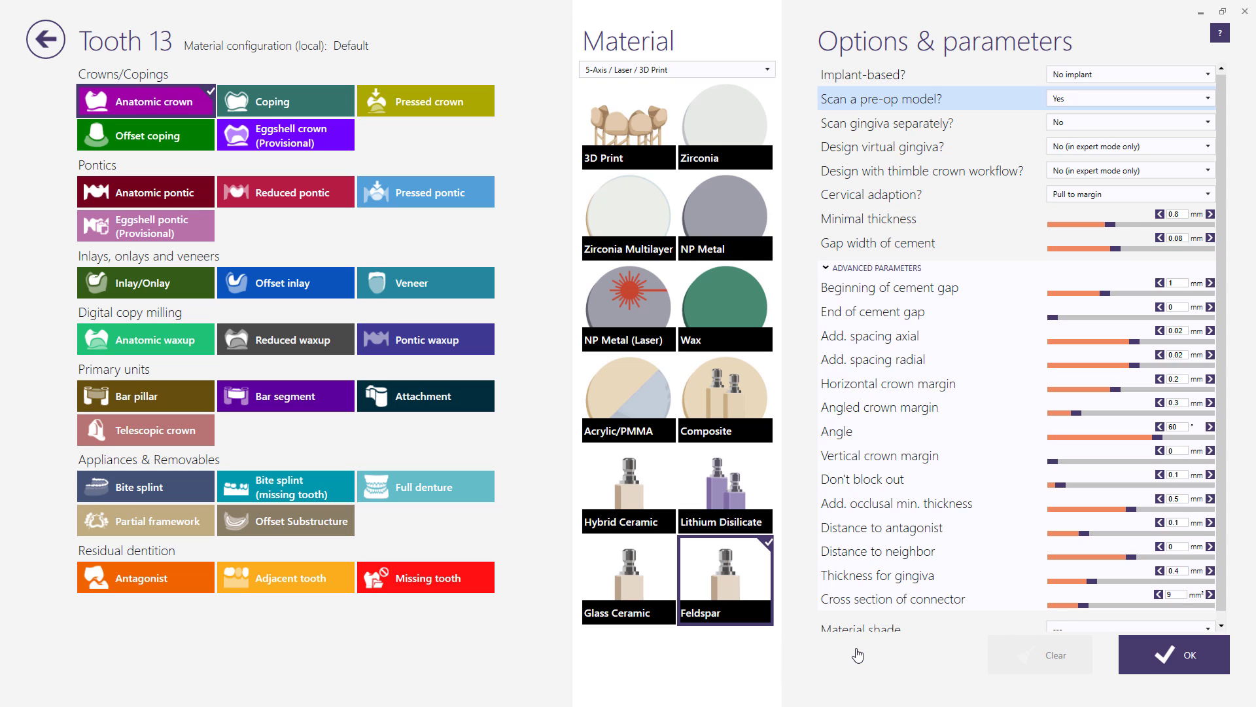
click(1137, 655)
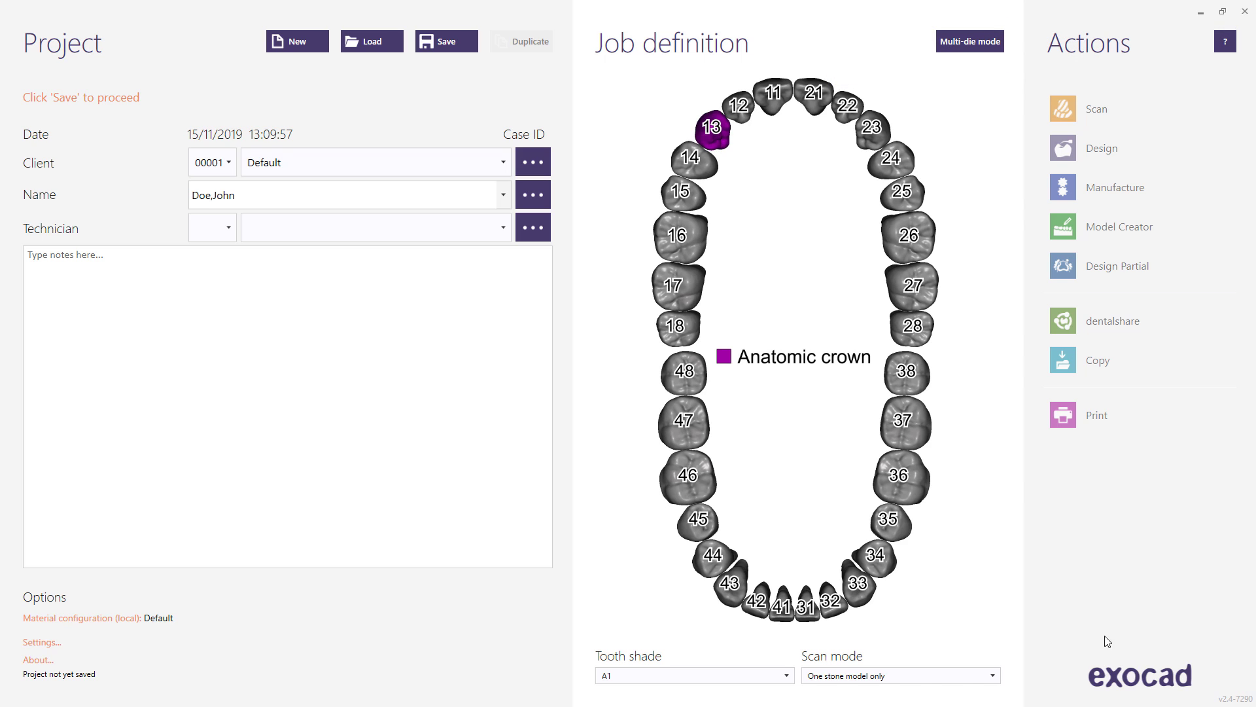
Clear the client-specific parameters of the Default client and return to the project
click(533, 162)
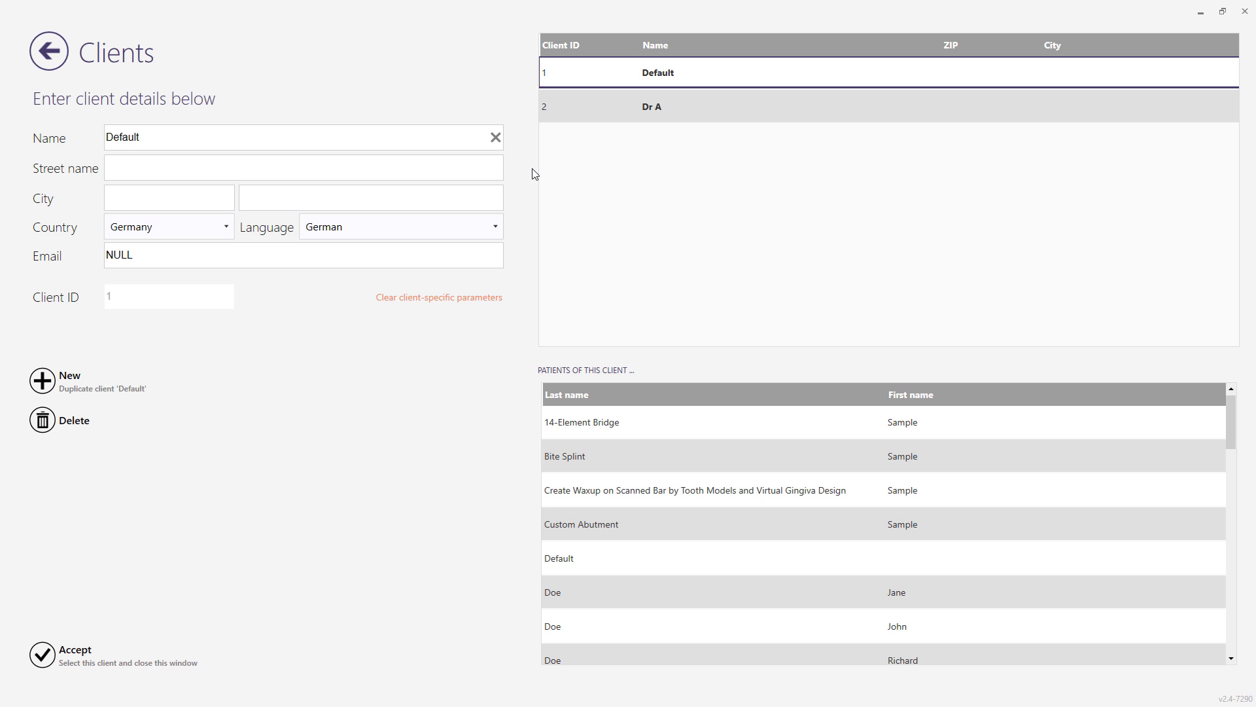
click(451, 298)
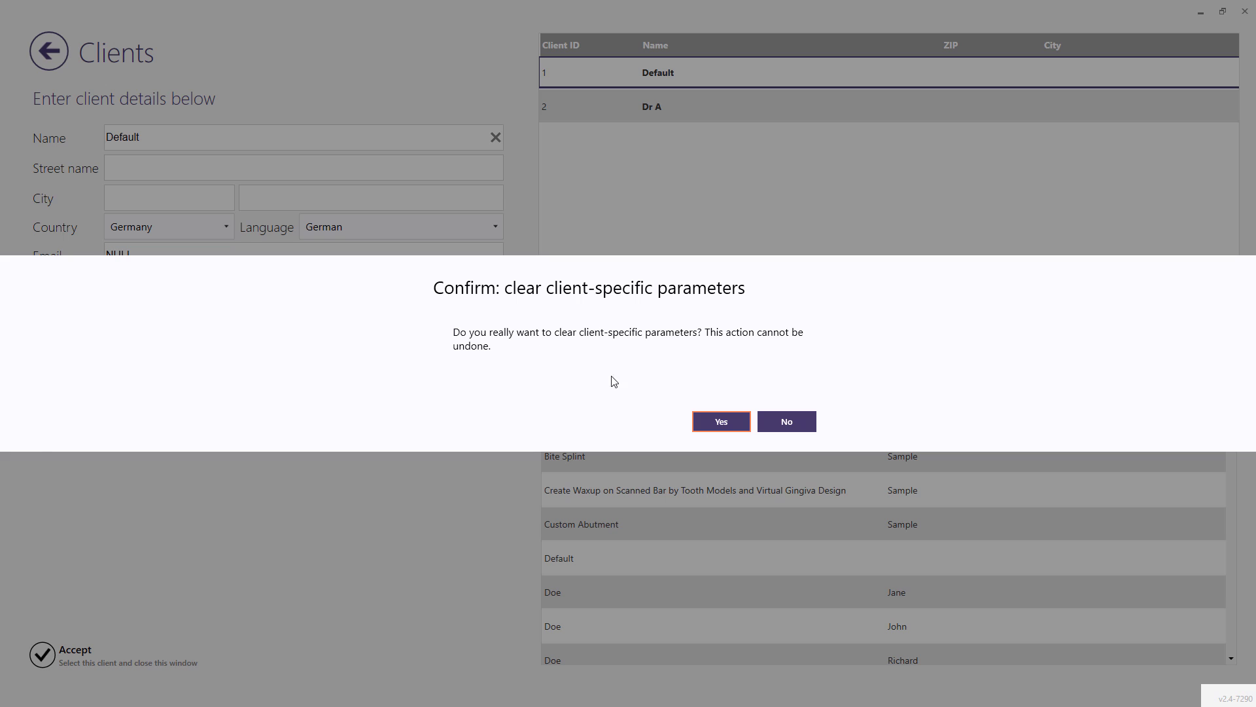
click(699, 419)
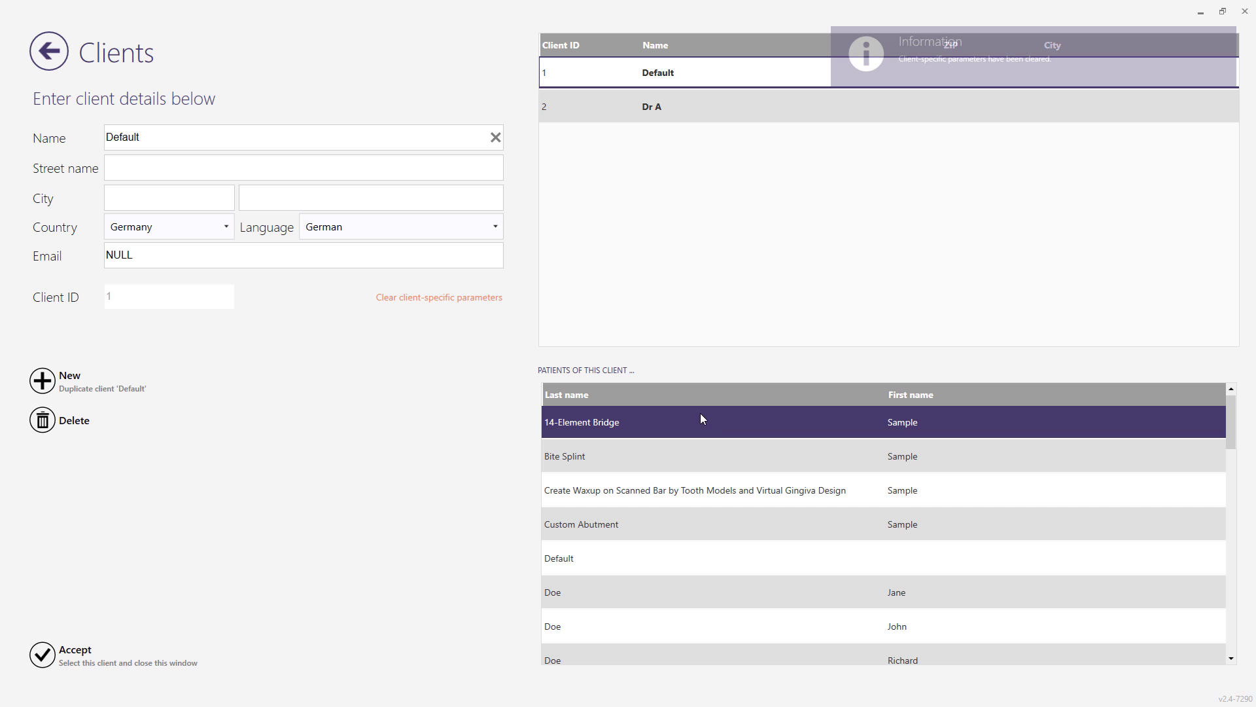
click(38, 62)
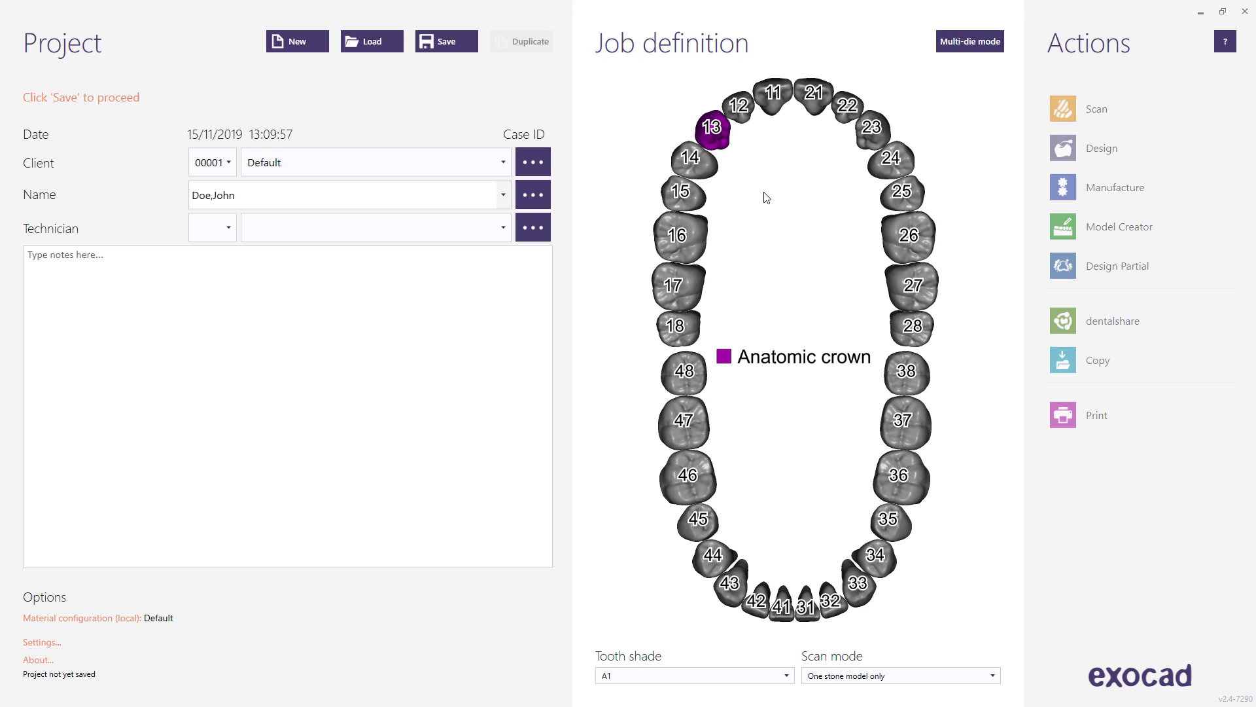
Copy tooth 13's anatomic crown definition to teeth 12 through 23 and to tooth 15
click(749, 110)
shift+click(879, 131)
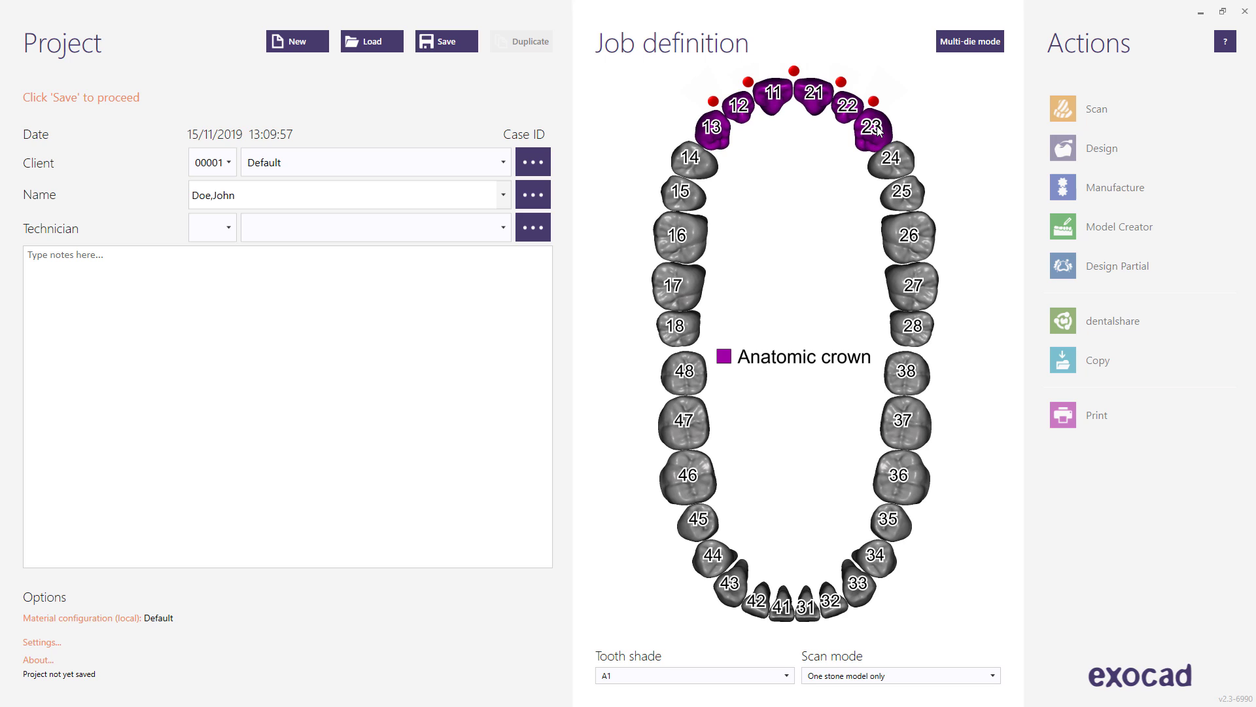
click(877, 129)
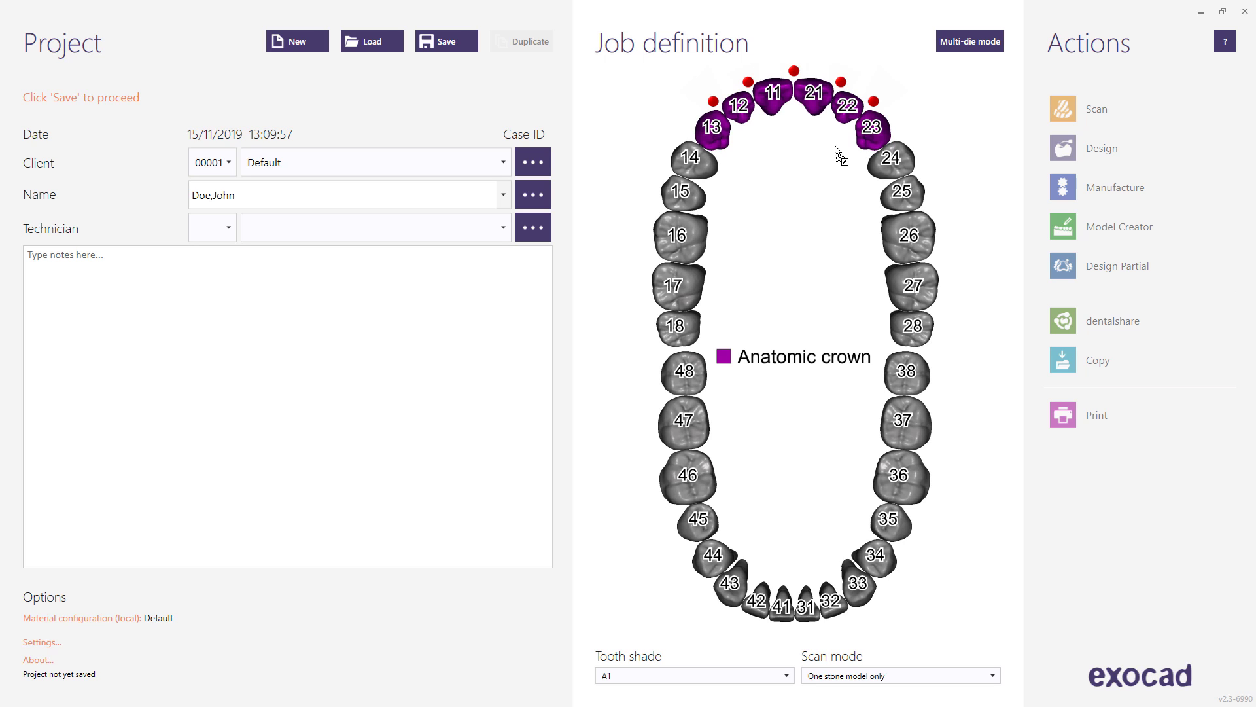
click(695, 207)
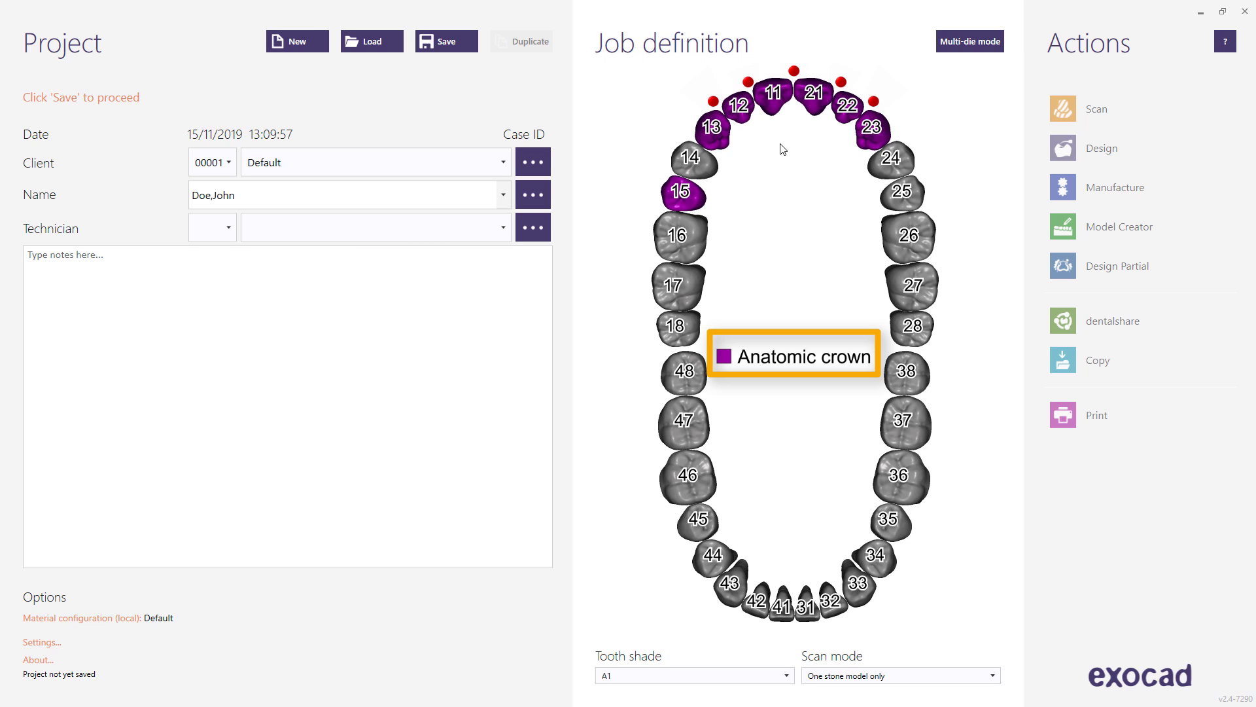
Define tooth 33 as an antagonist and accept the tooth definition
mouse_move(876, 112)
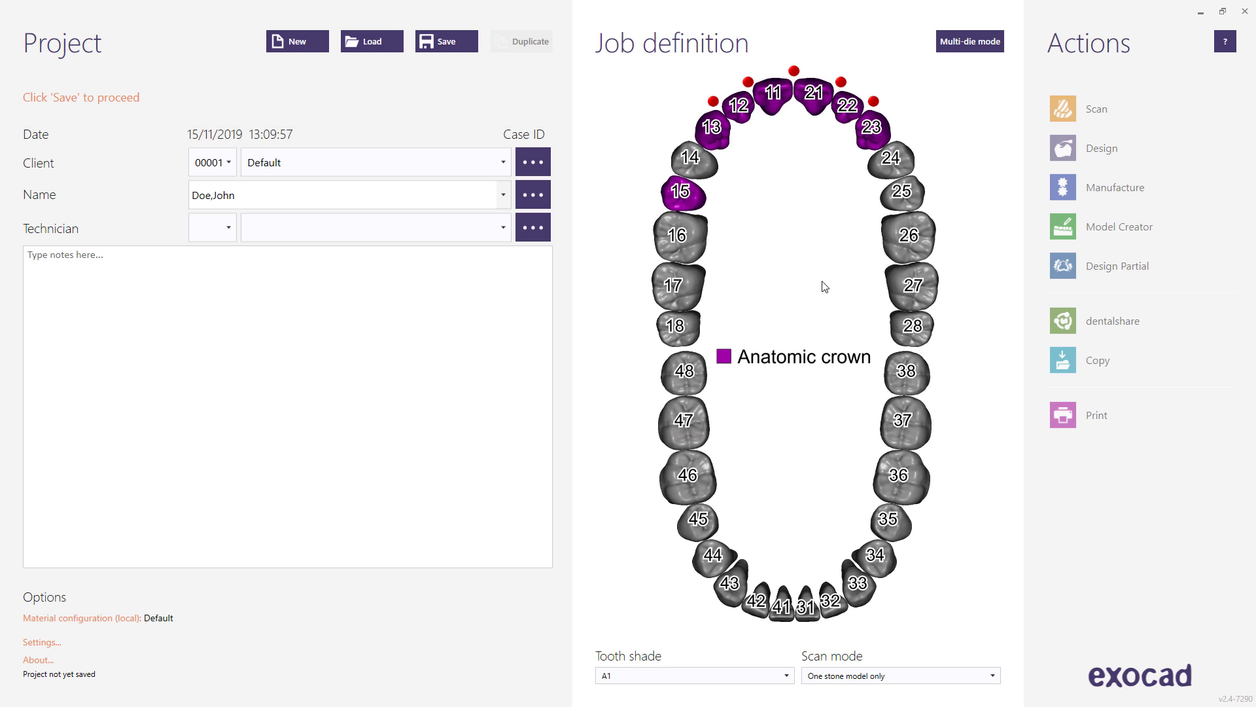
click(852, 583)
click(198, 589)
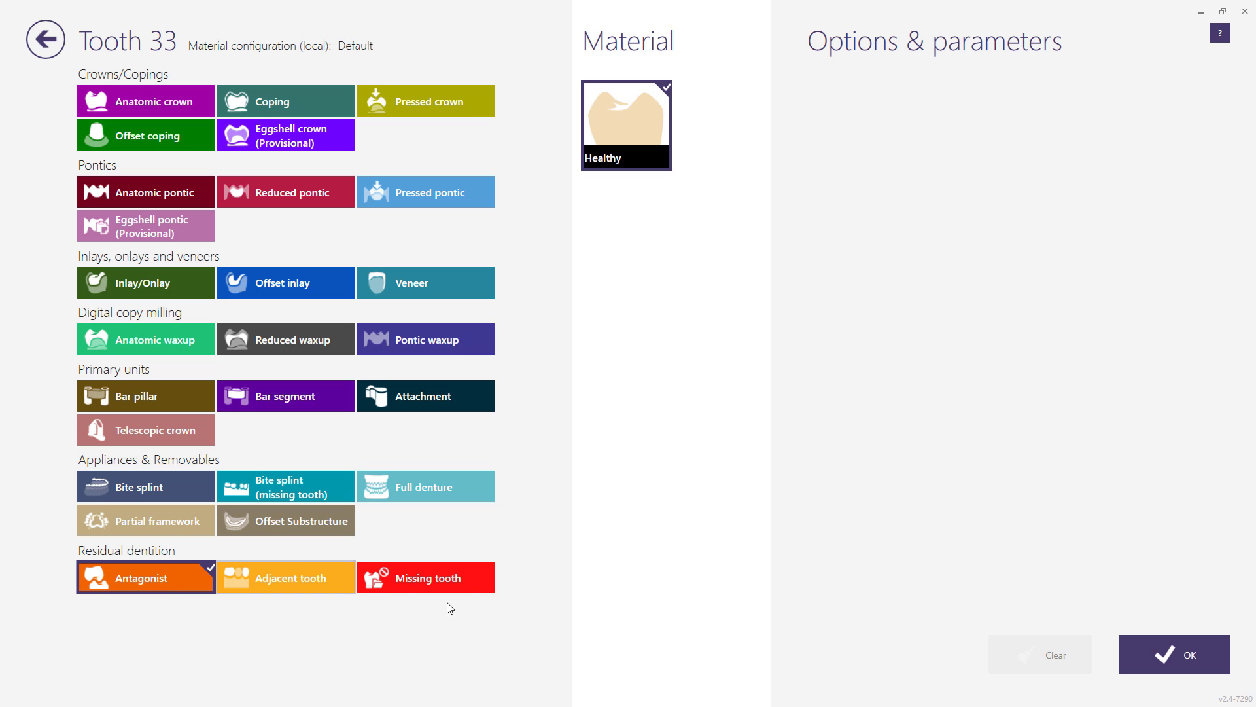
click(1144, 641)
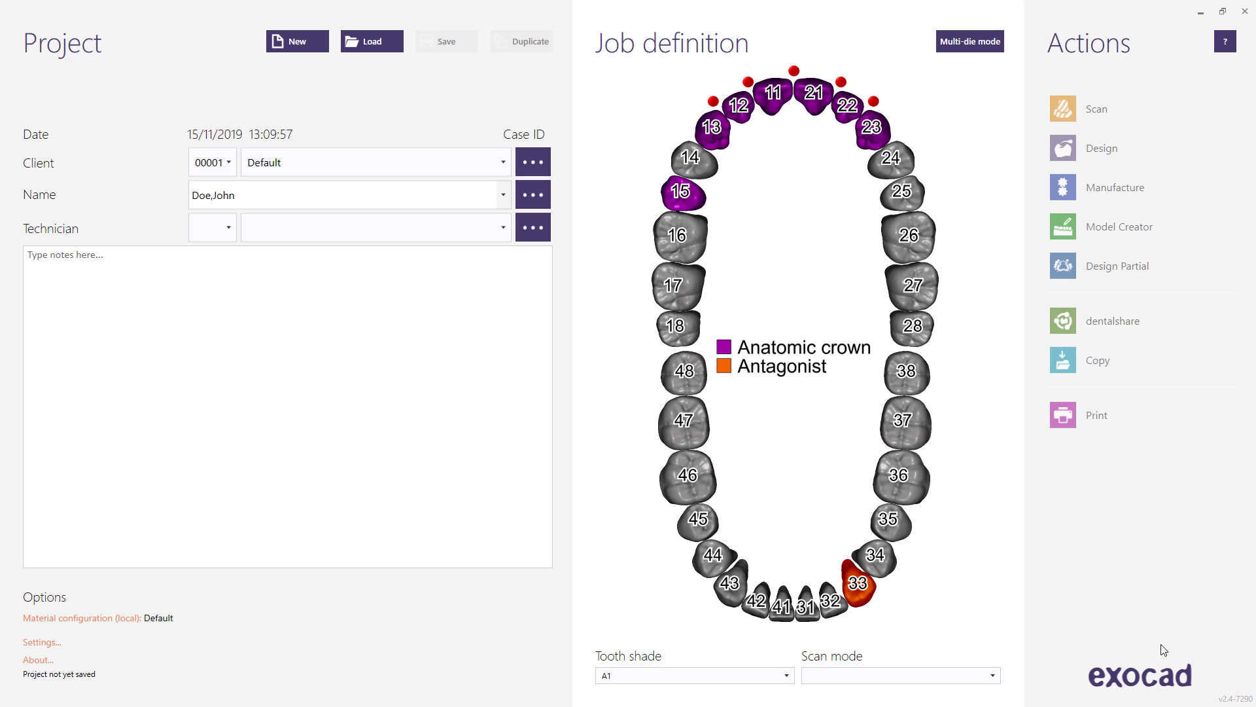
Set the job's scan mode to Digital impression scan
click(994, 674)
mouse_move(992, 580)
mouse_down()
mouse_move(994, 657)
mouse_move(994, 586)
mouse_up()
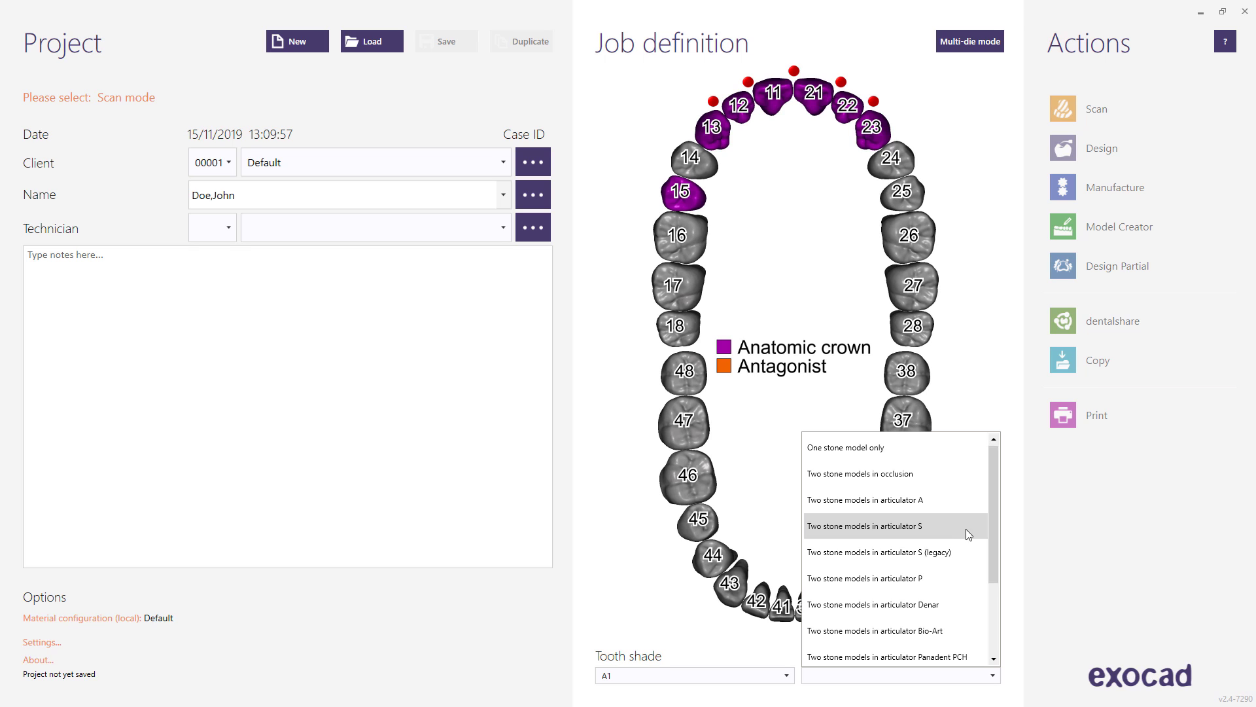
drag(991, 529, 1002, 651)
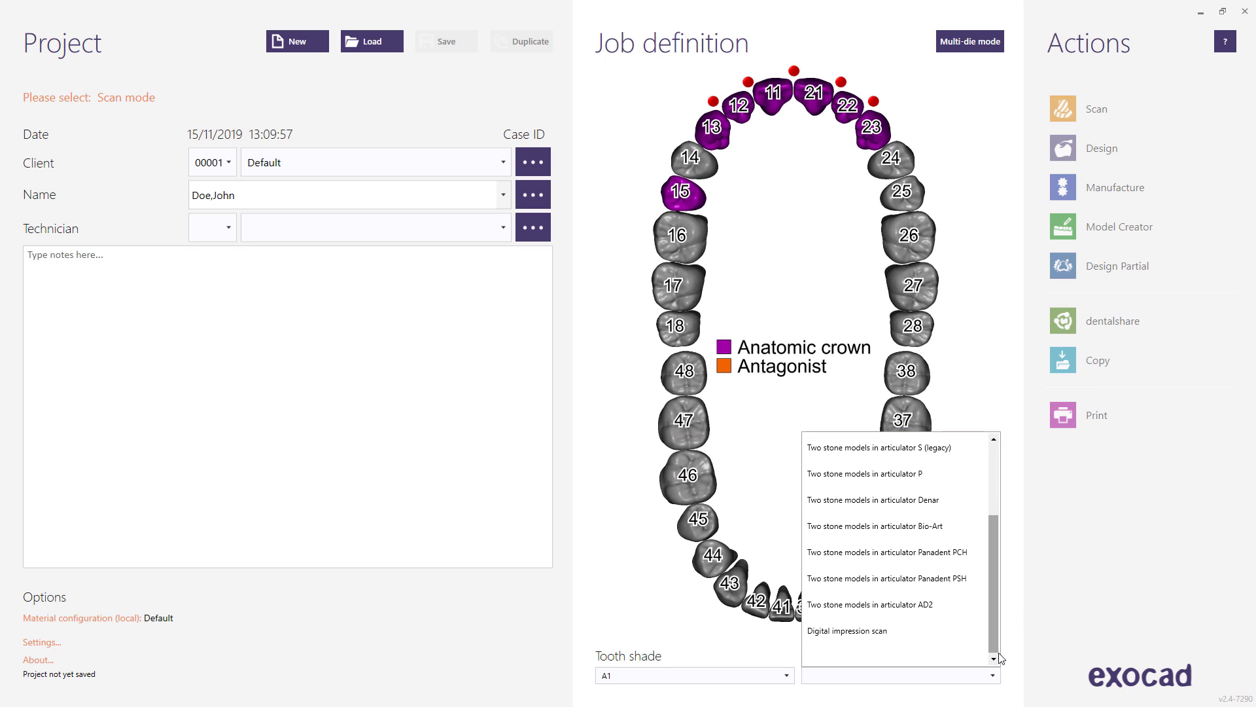
click(888, 632)
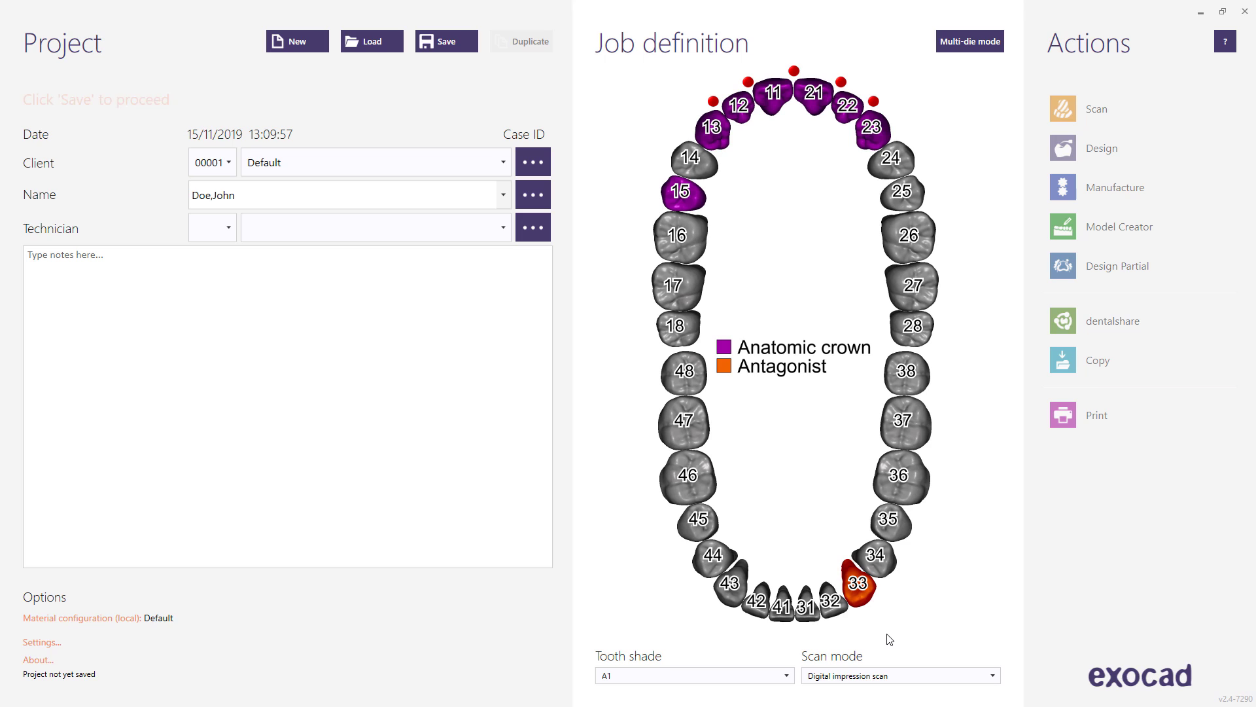
Set the tooth shade to A2 and save the project
click(788, 675)
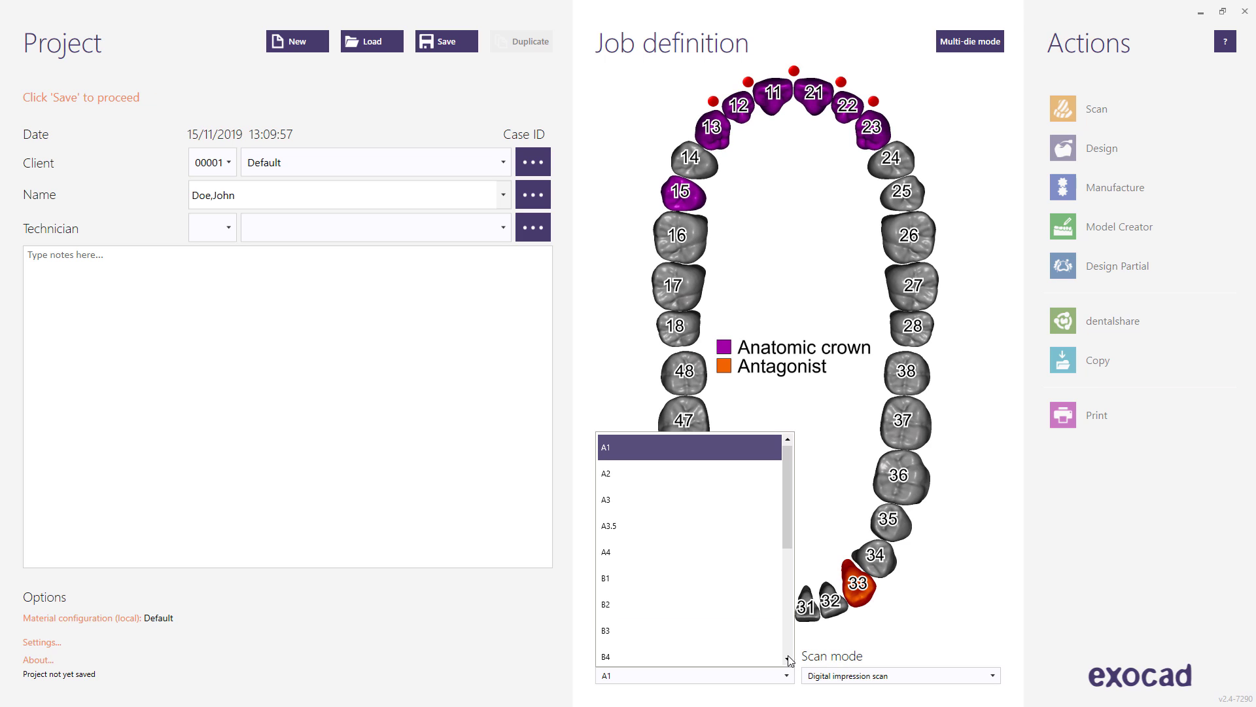
mouse_move(784, 530)
mouse_down()
mouse_move(792, 651)
mouse_move(796, 529)
mouse_up()
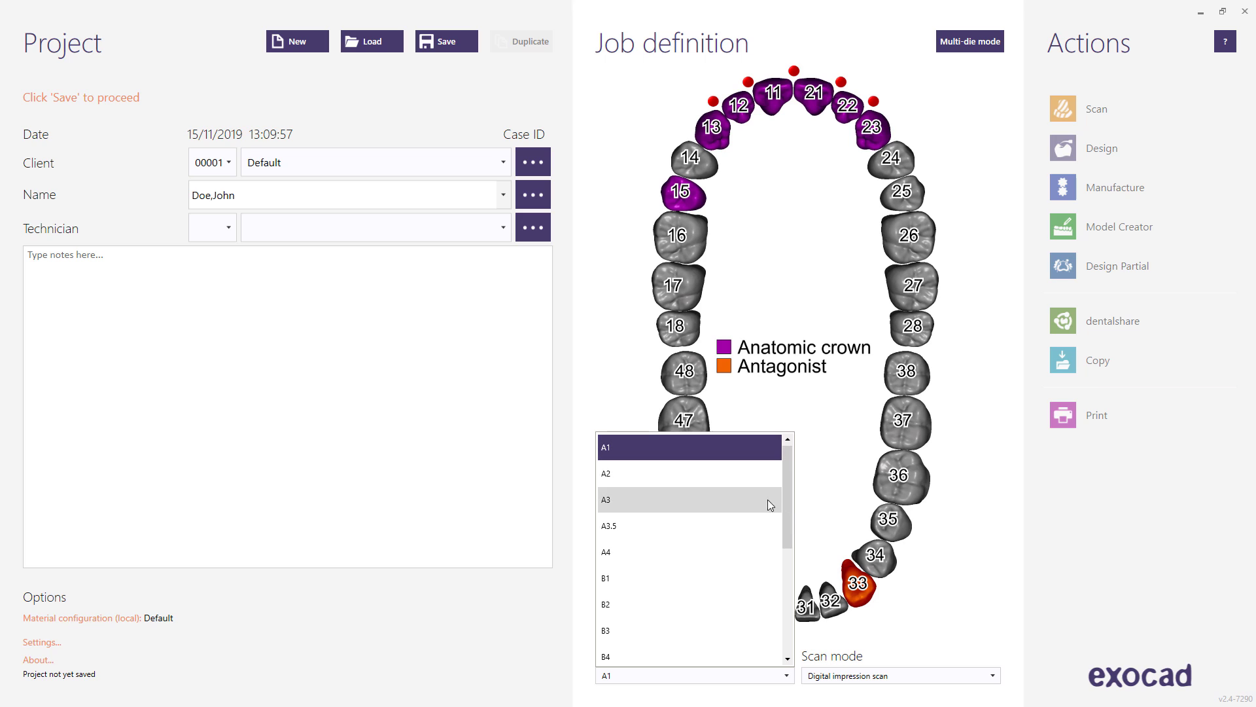
click(729, 473)
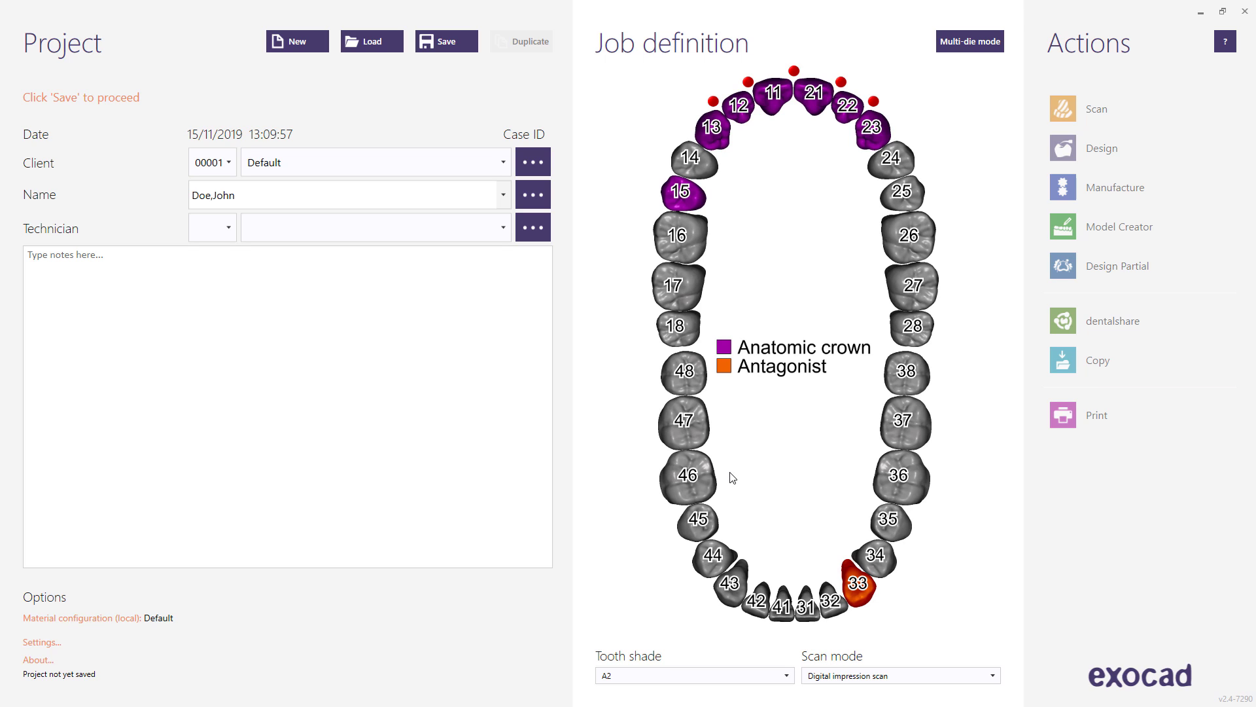
click(461, 44)
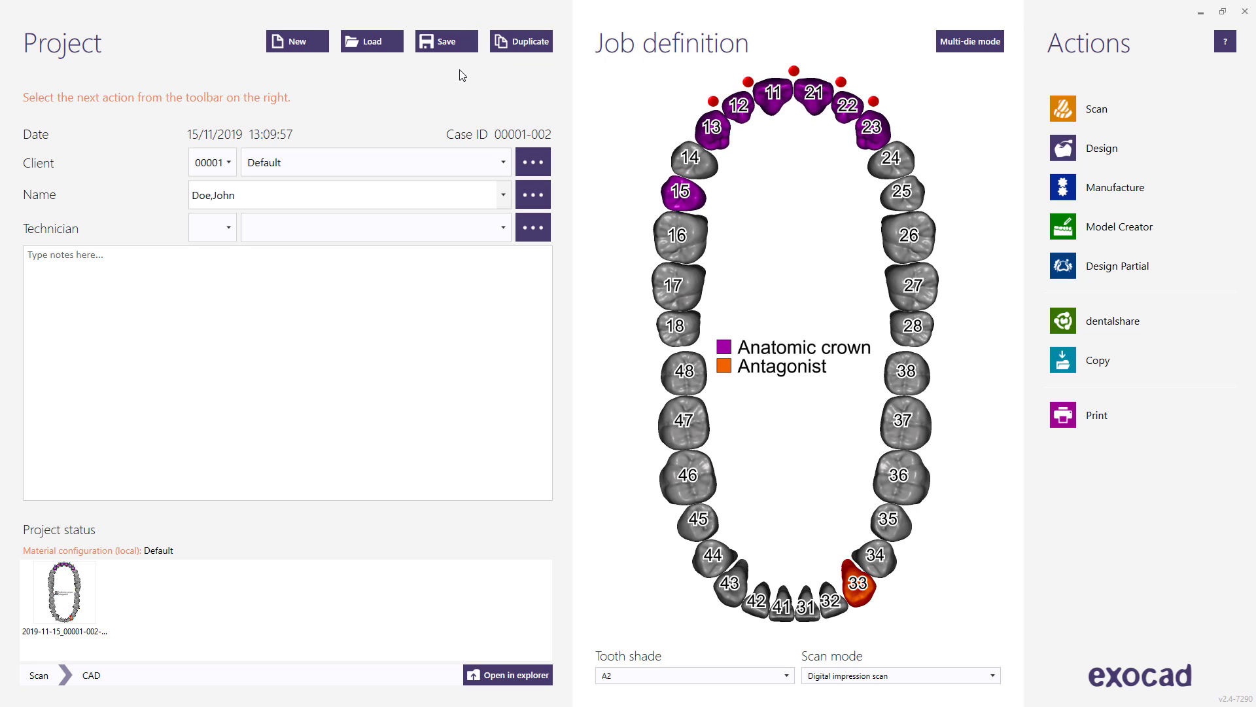
Examine the files under the Scan data and Designed files filters for duplicating the project, and cancel the duplication
click(526, 43)
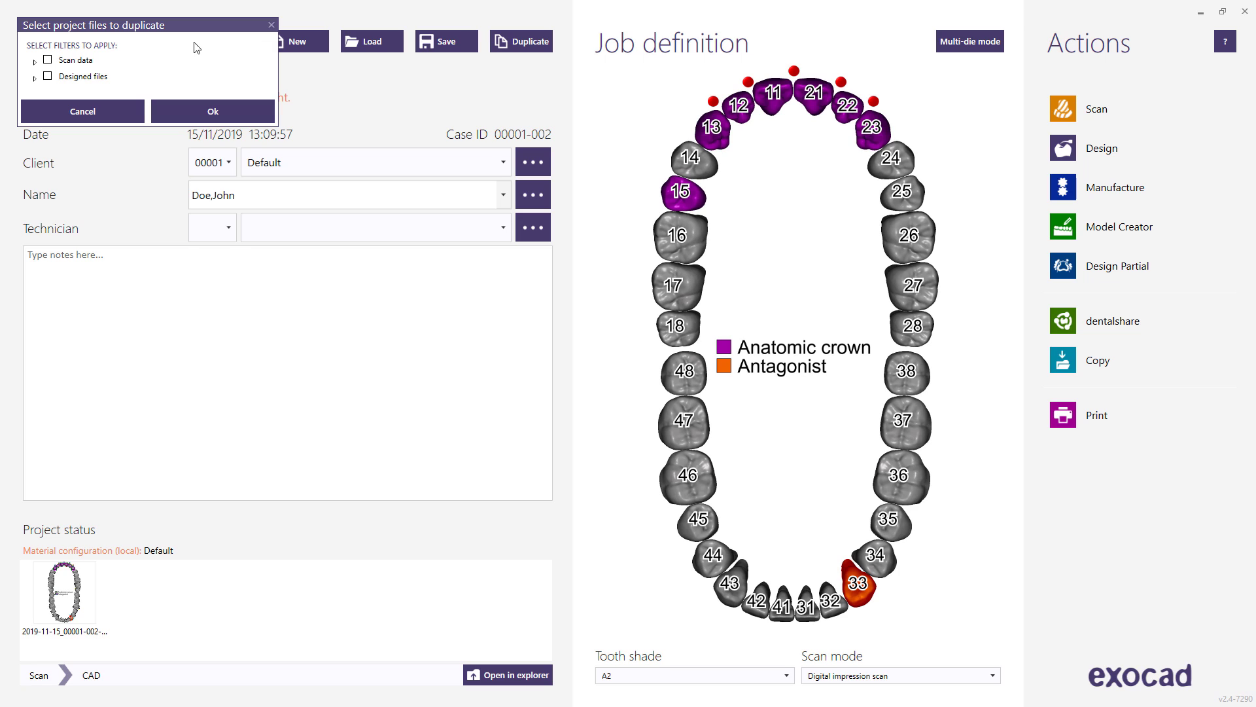
click(36, 63)
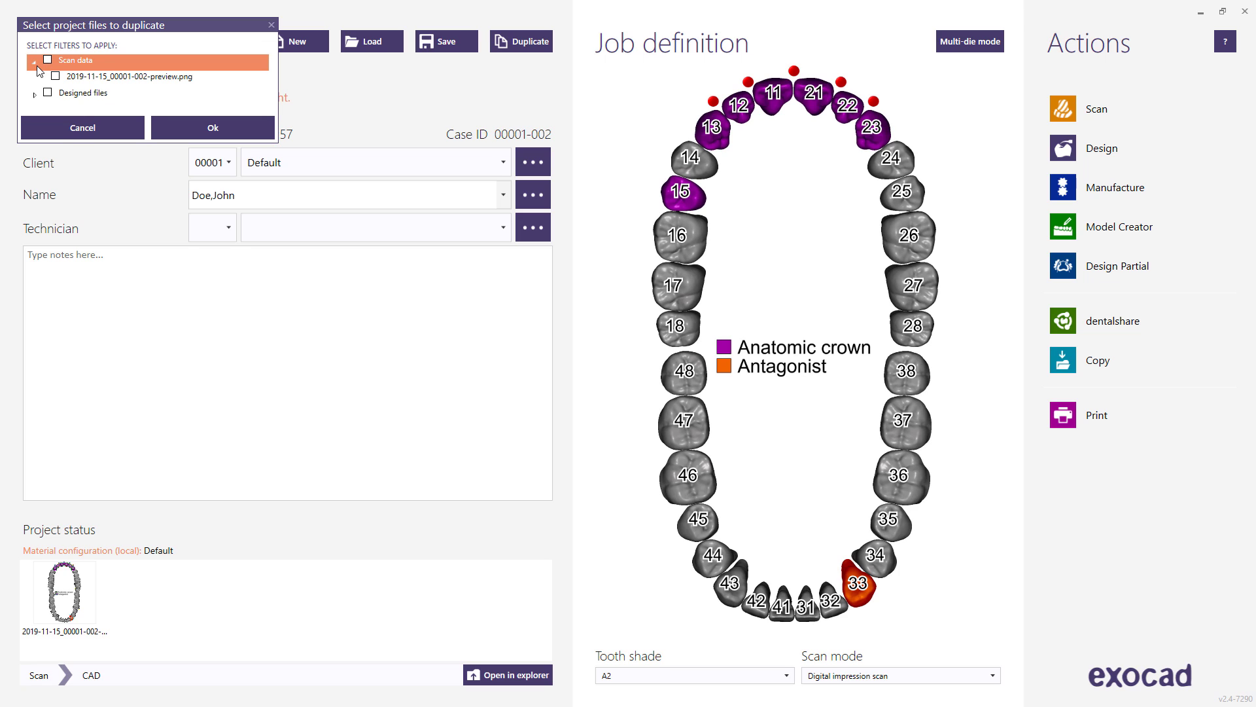
click(36, 94)
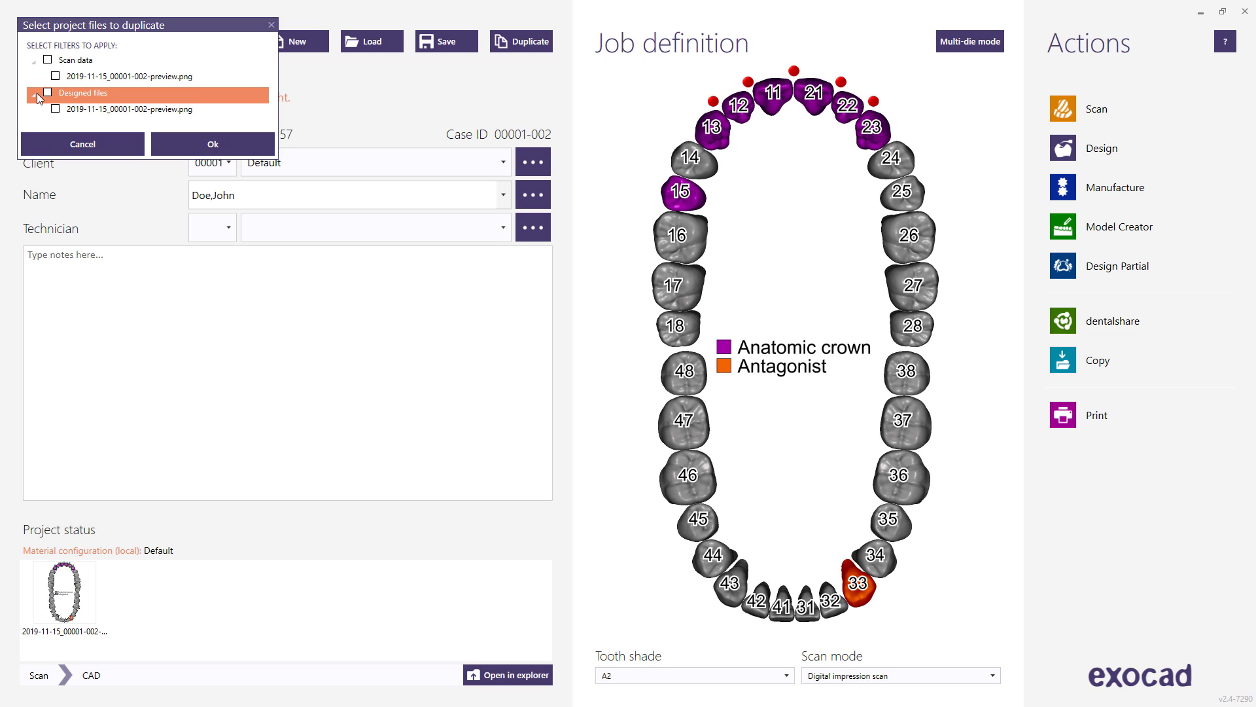
click(52, 142)
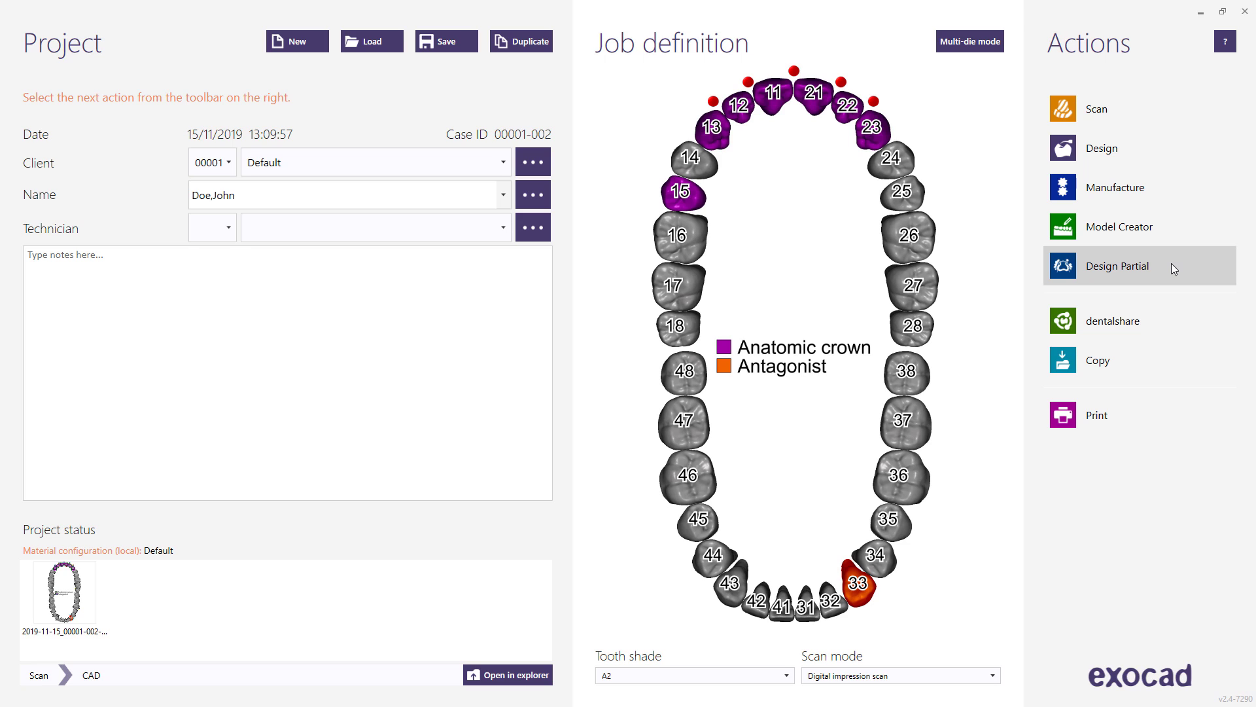
View the dentalshare recipients offering the Production service and cancel the upload
click(1170, 320)
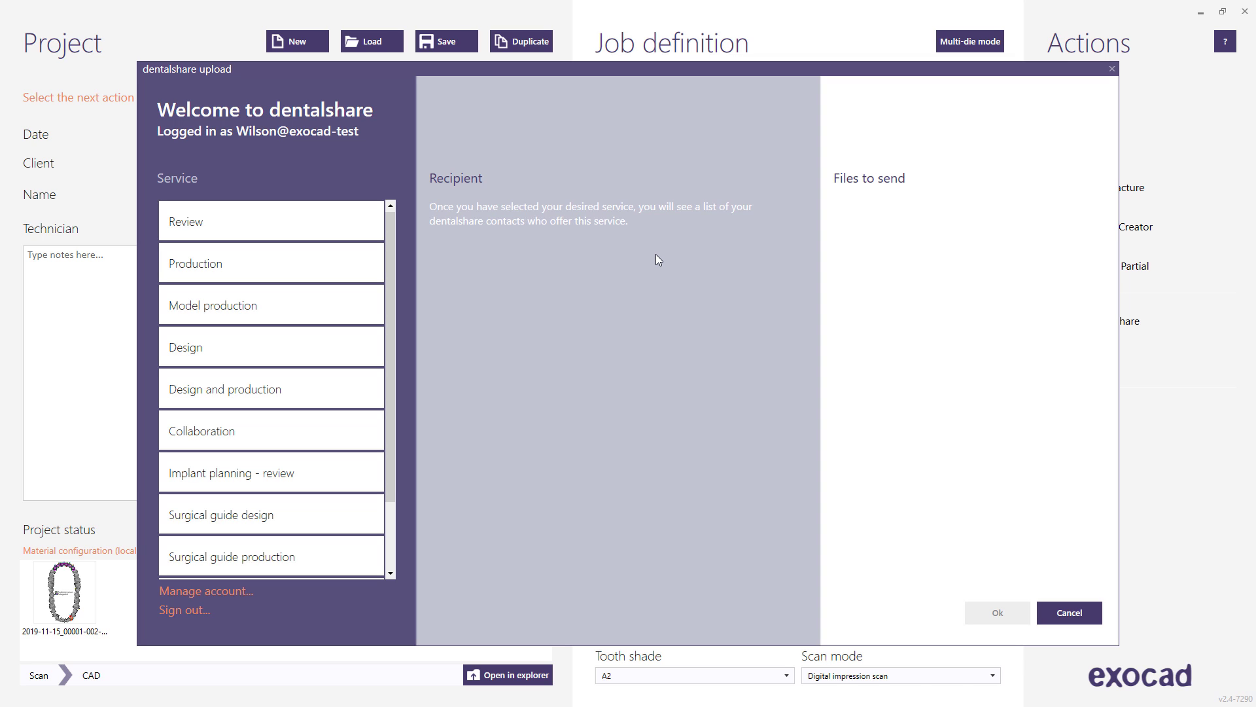
click(277, 262)
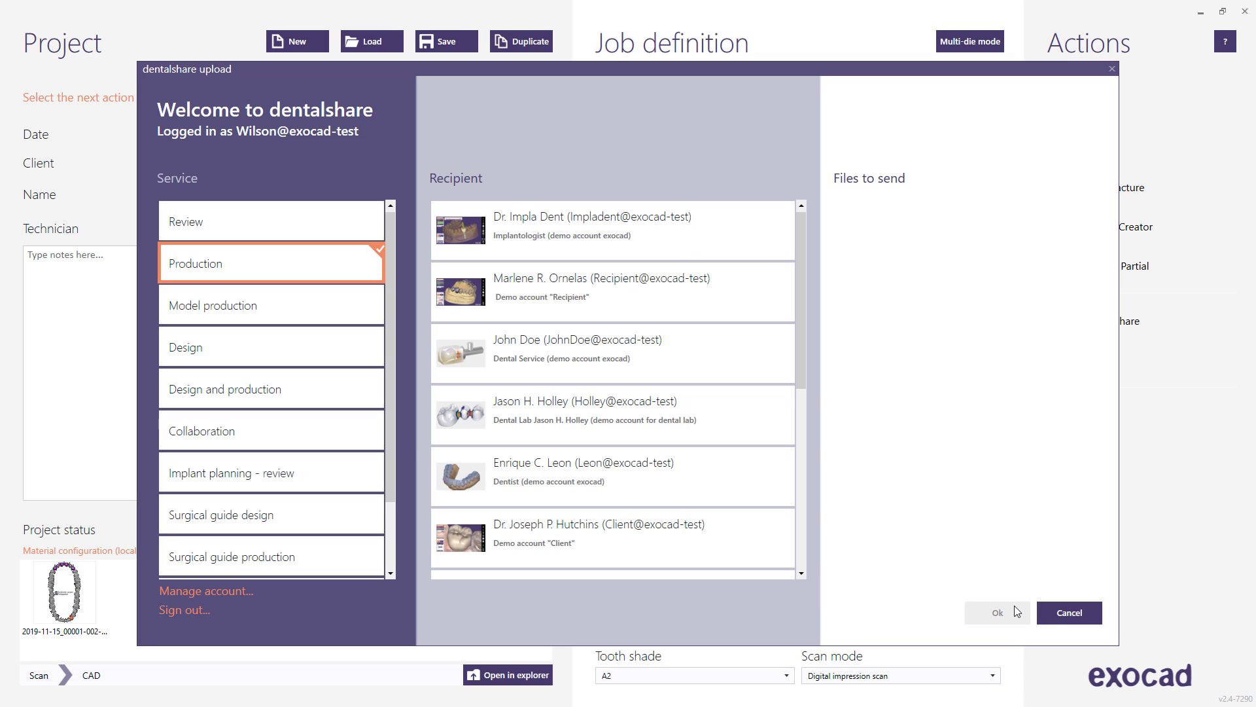
click(1059, 619)
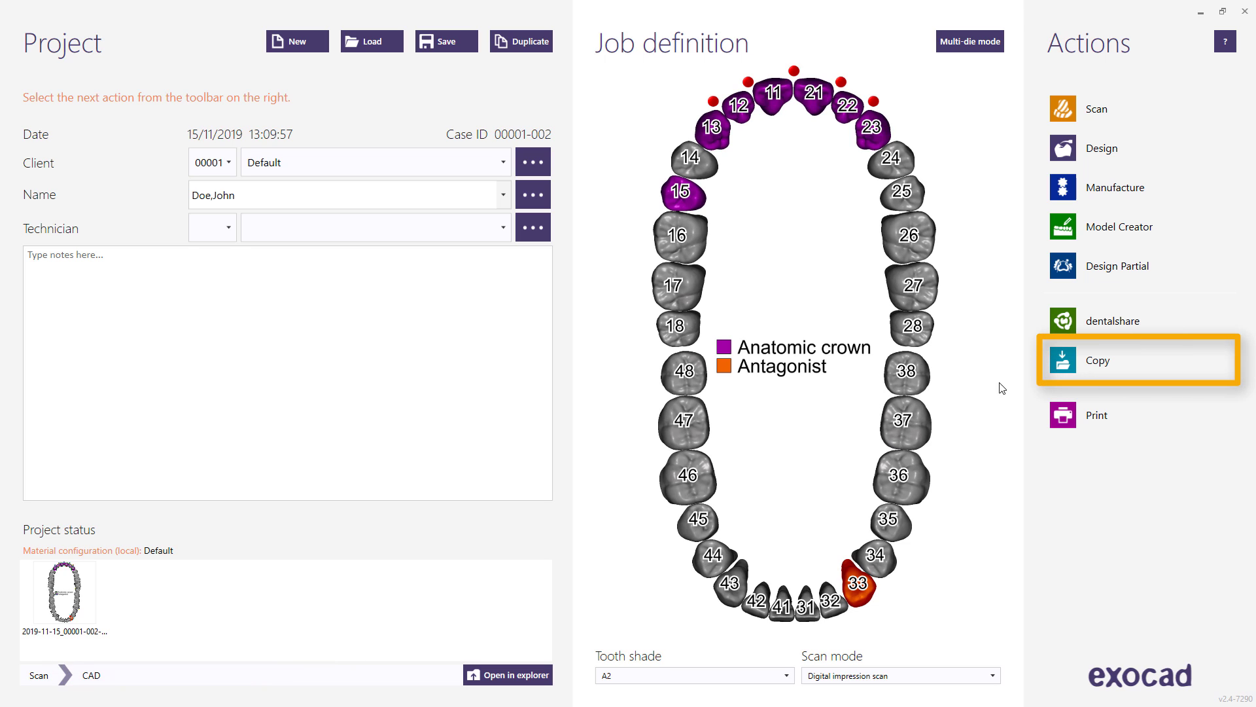
Examine the project files under both filters for copying the project over the network, and cancel the copy
click(1067, 361)
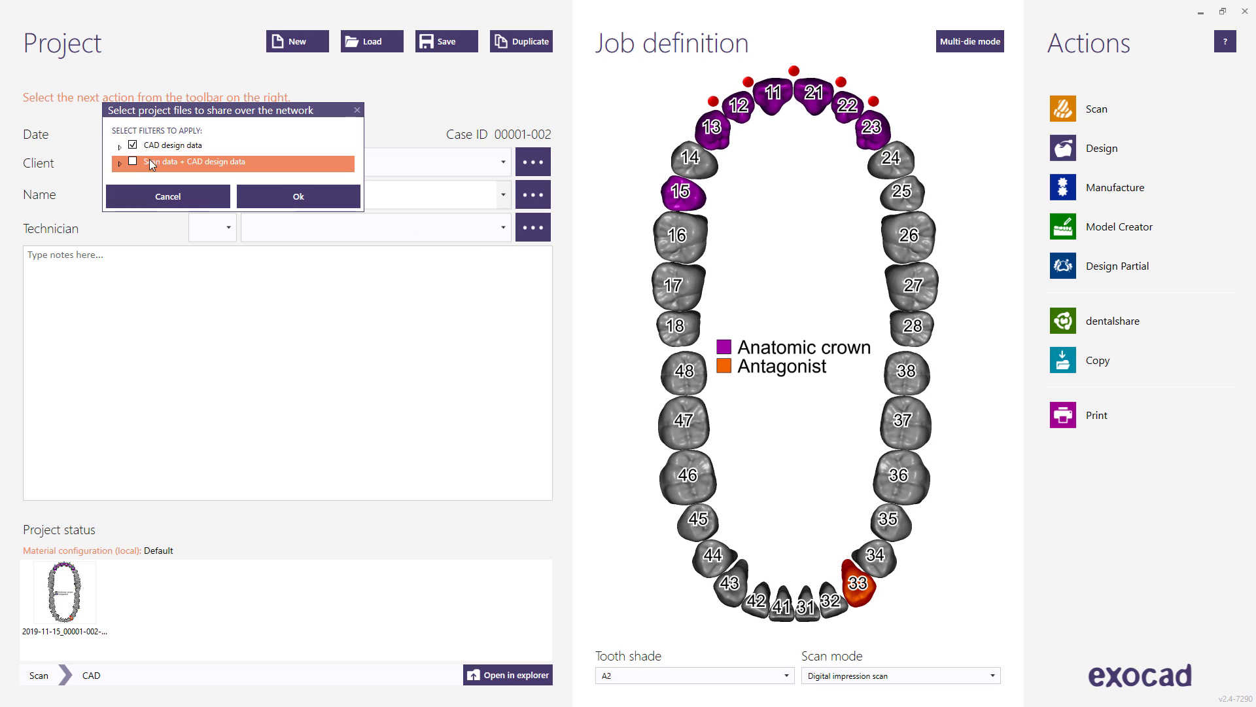
click(120, 146)
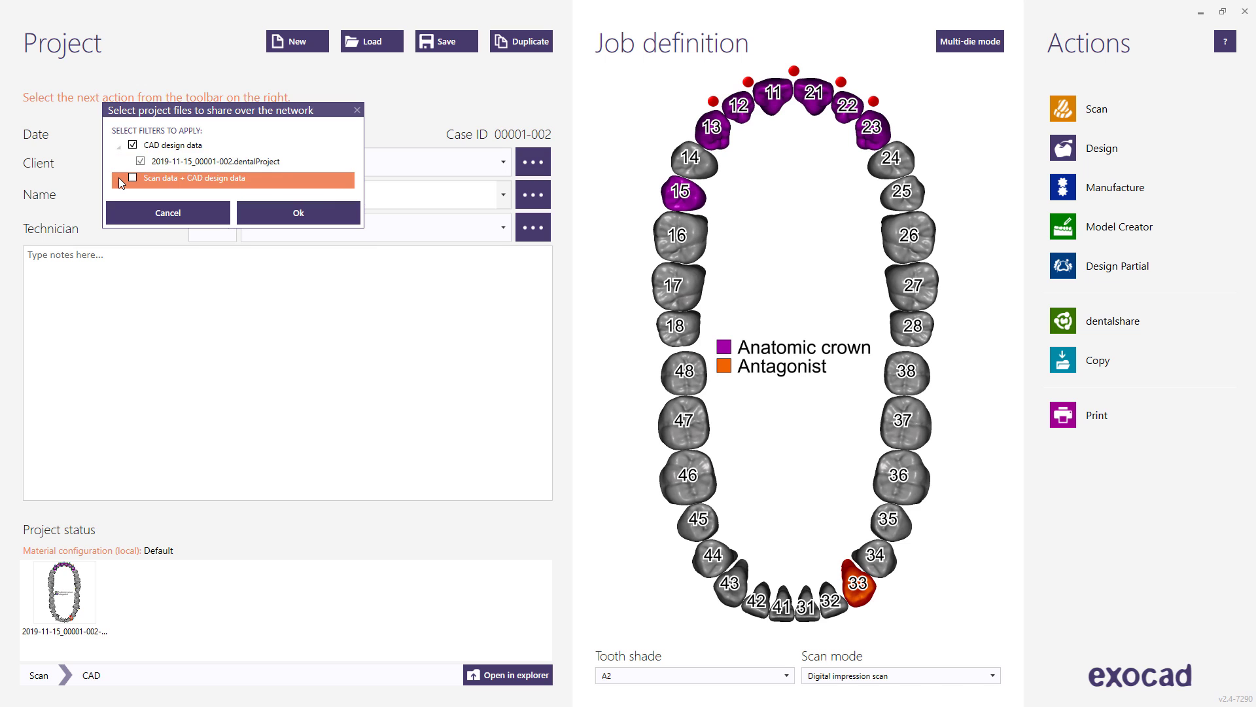
click(120, 179)
click(168, 246)
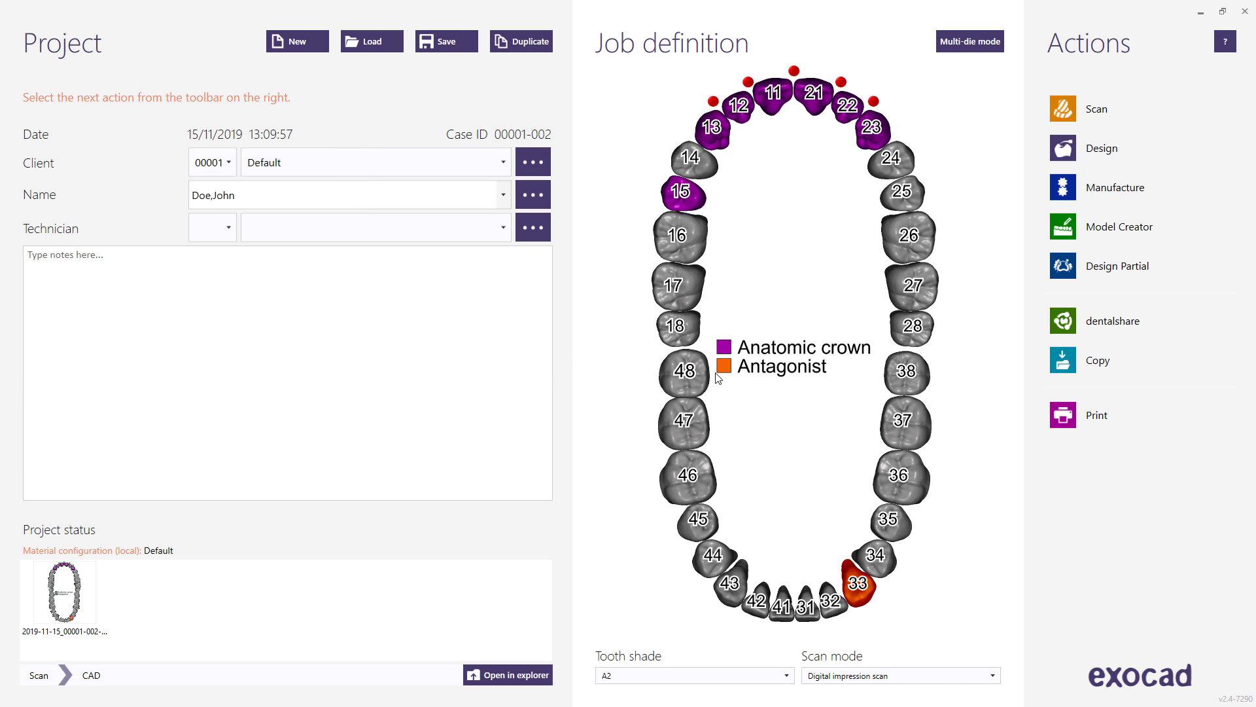
View the print preview of the project's job sheet and return to the project
click(1059, 418)
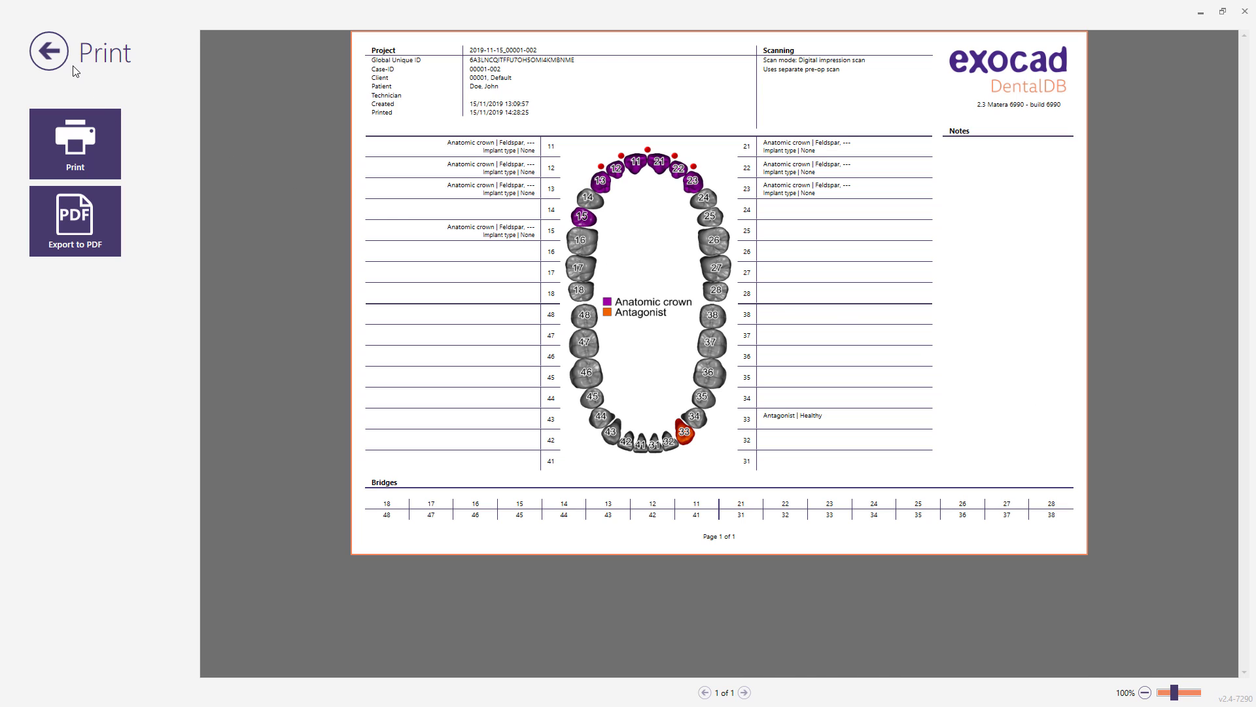
click(55, 51)
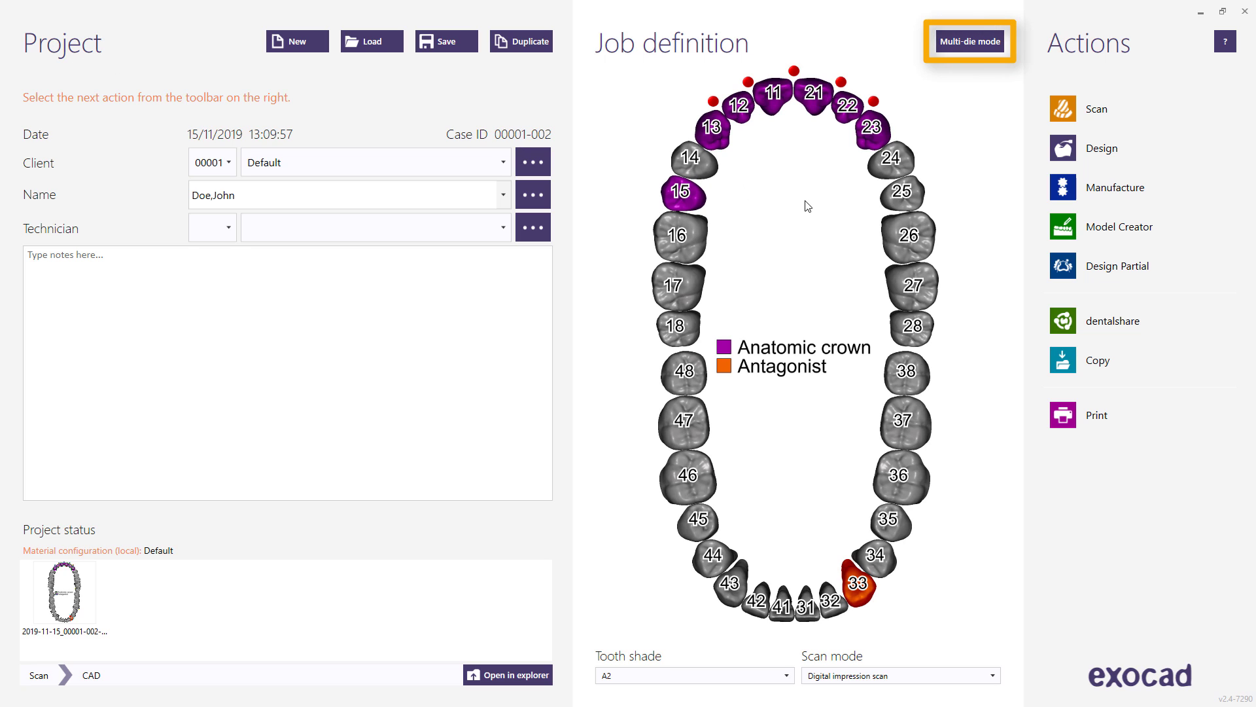
Switch the job definition to multi-die mode and define pit 7 as an offset coping in Feldspar
click(949, 45)
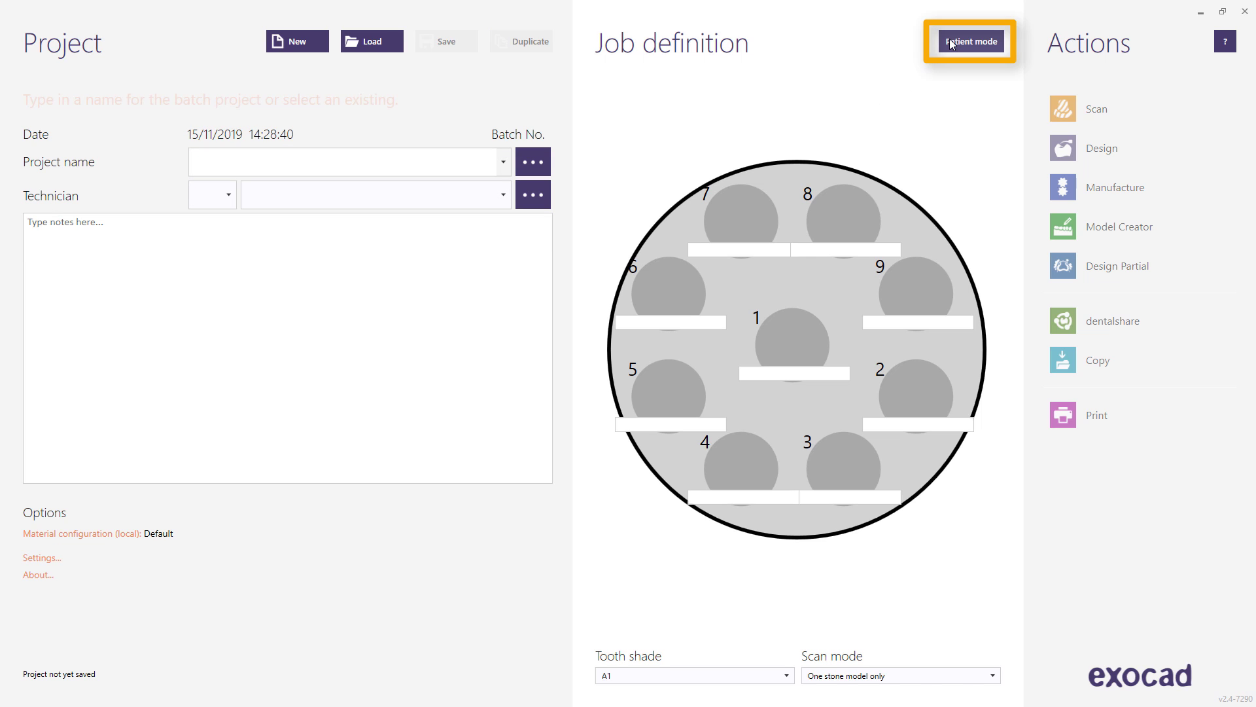
click(753, 217)
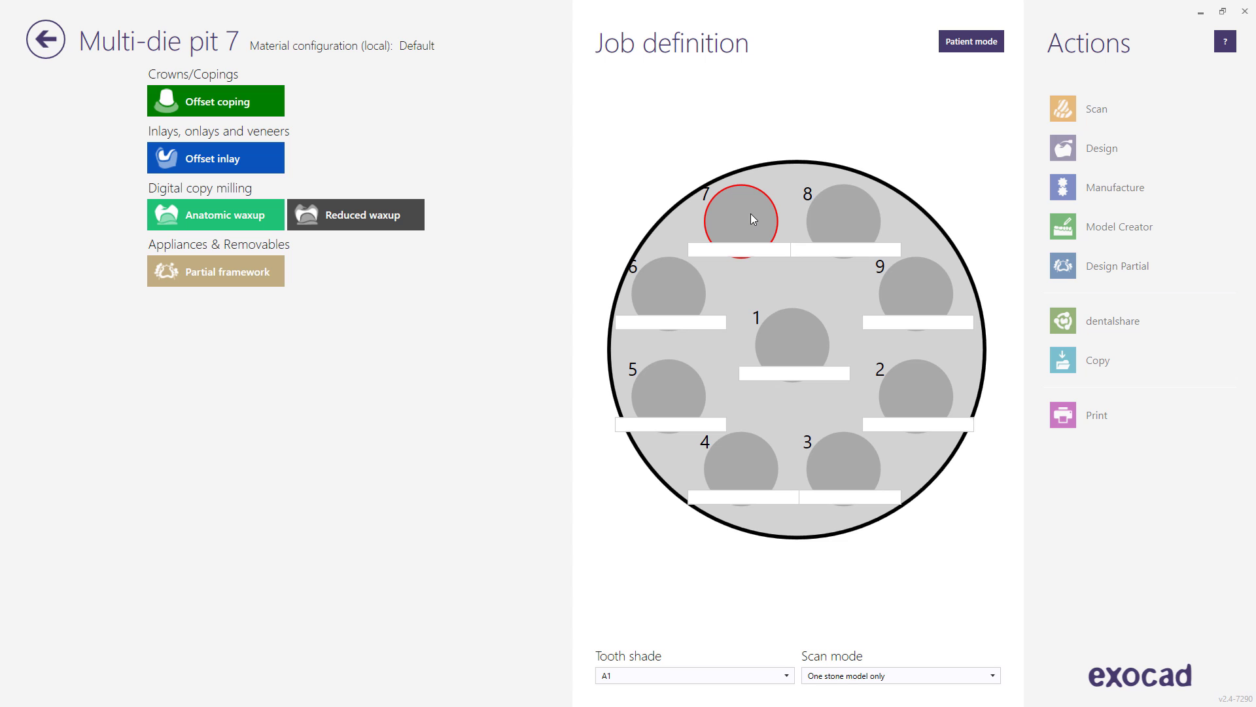
click(229, 105)
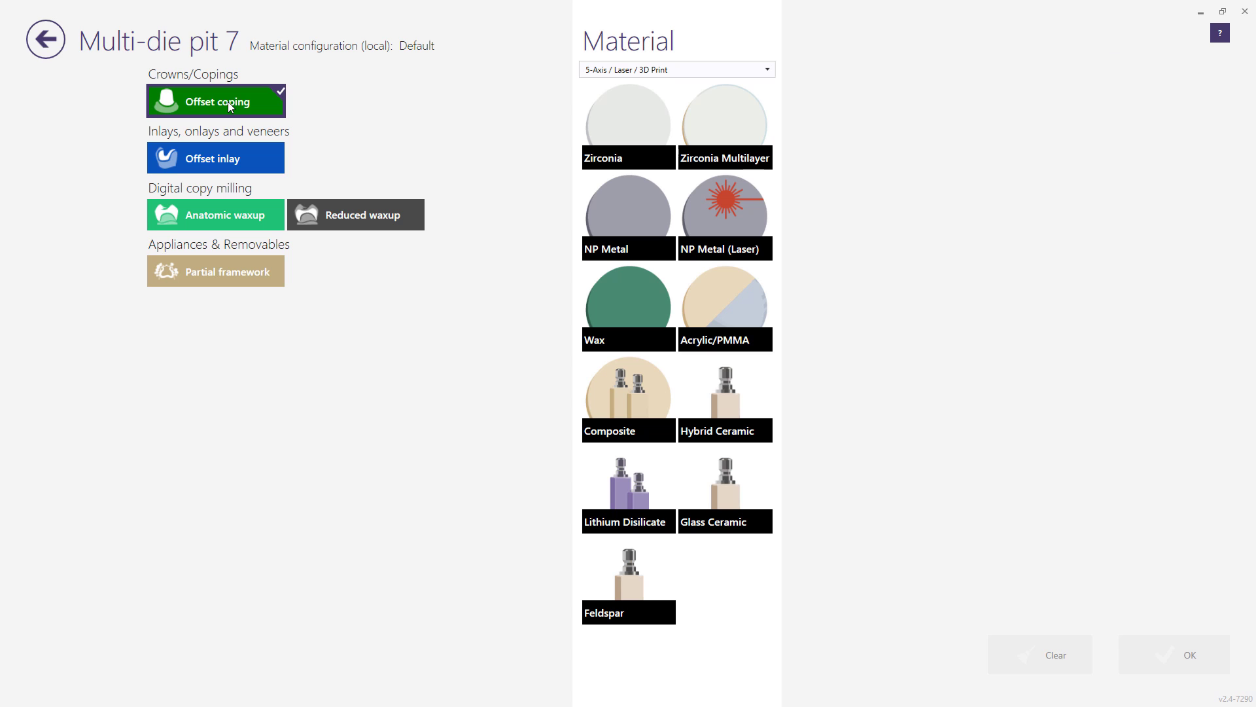
click(657, 582)
click(1168, 669)
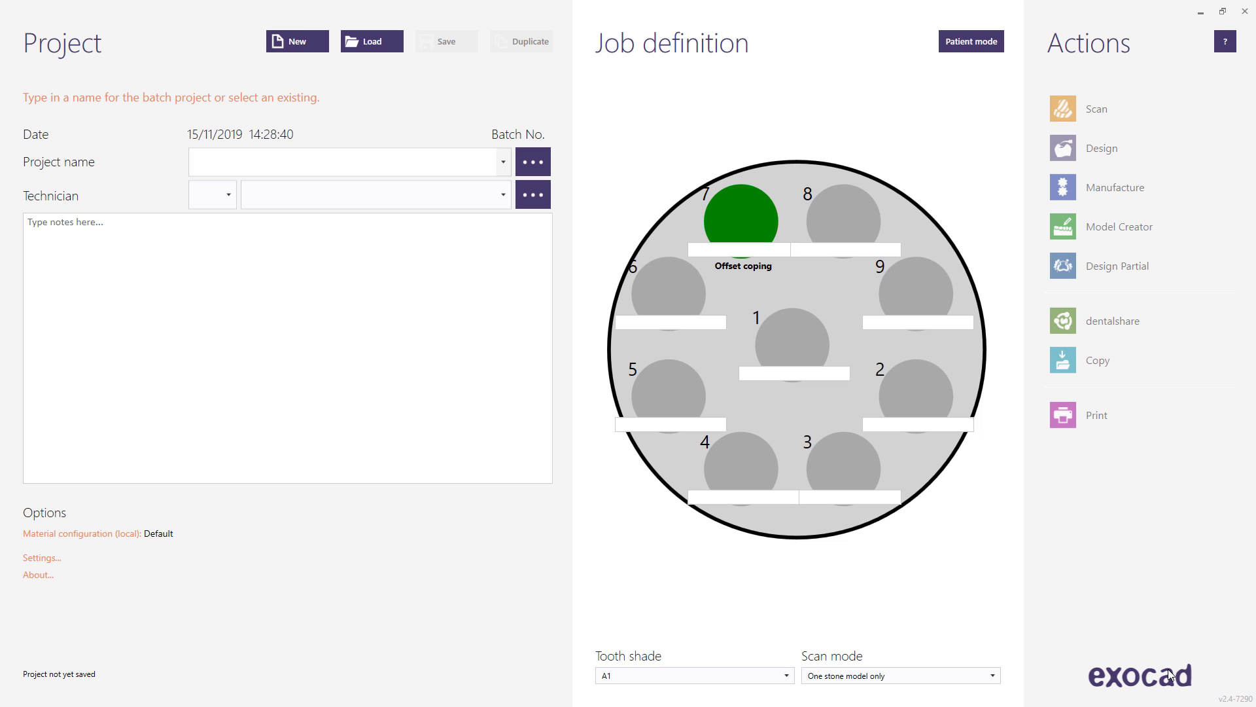
Open the label field of multi-die pit 7 for editing
click(691, 250)
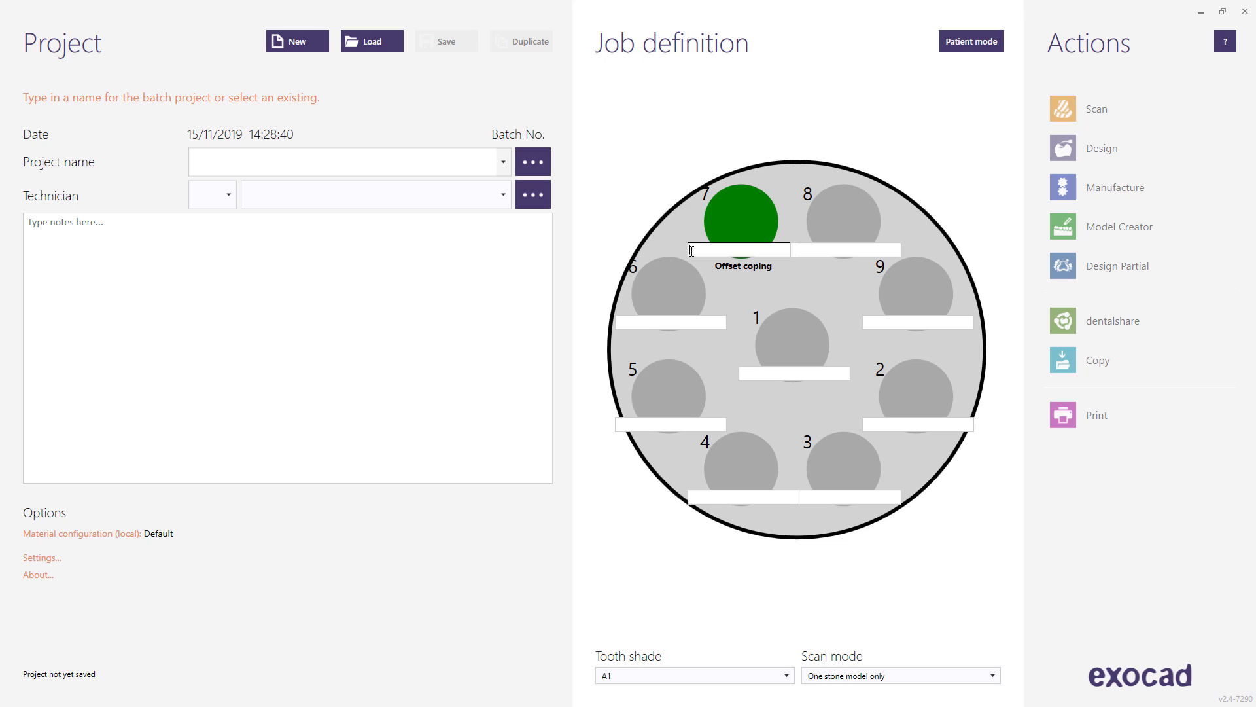